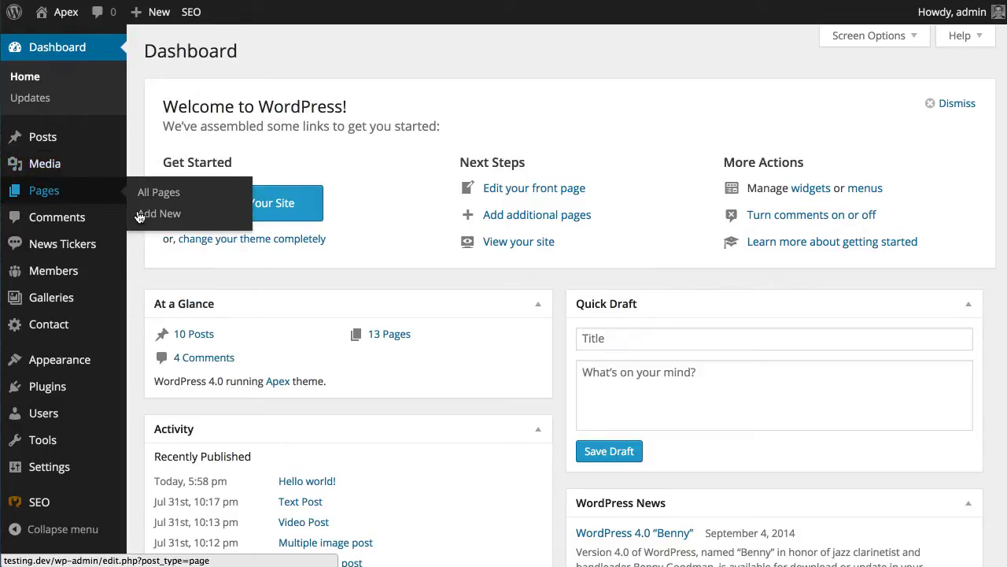
# Create a new page titled "Sample Page" and paste the two lorem ipsum paragraphs into its body.
pyautogui.click(139, 214)
pyautogui.write('S')
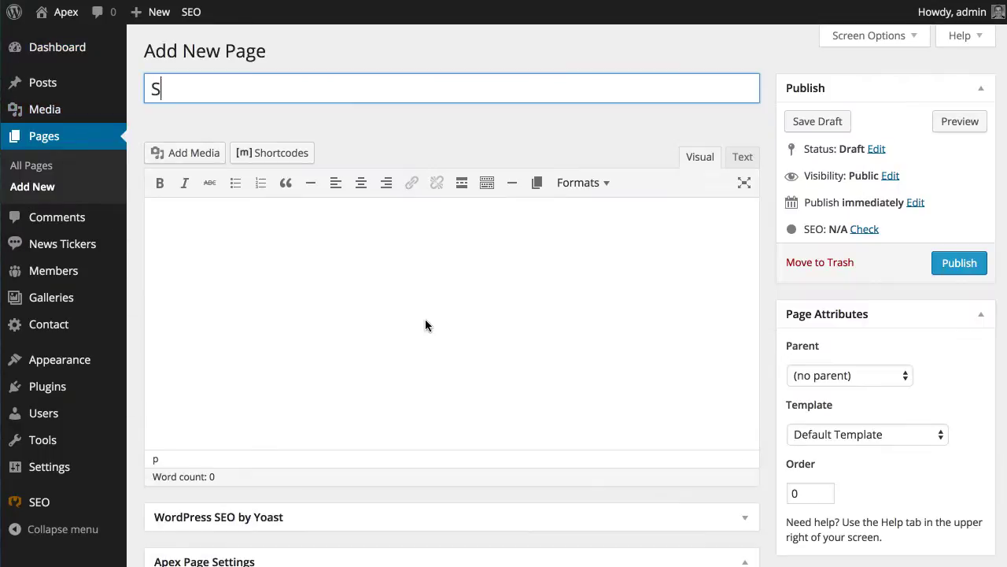
pyautogui.write('ample Page')
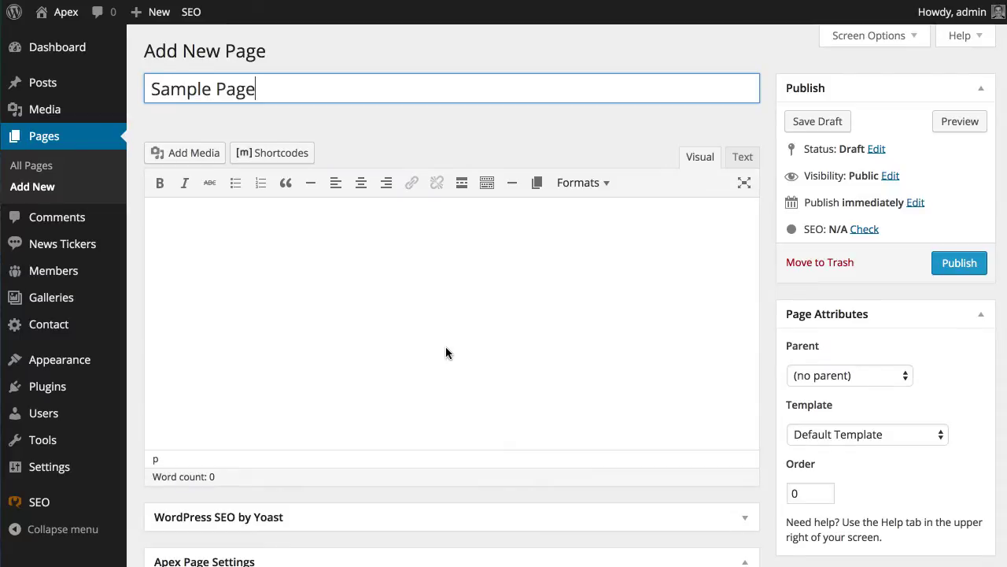
pyautogui.click(446, 352)
pyautogui.hotkey('ctrl', 'v')
# Disallow comments on the new Sample Page and publish it.
pyautogui.scroll(-5, 770, 435)
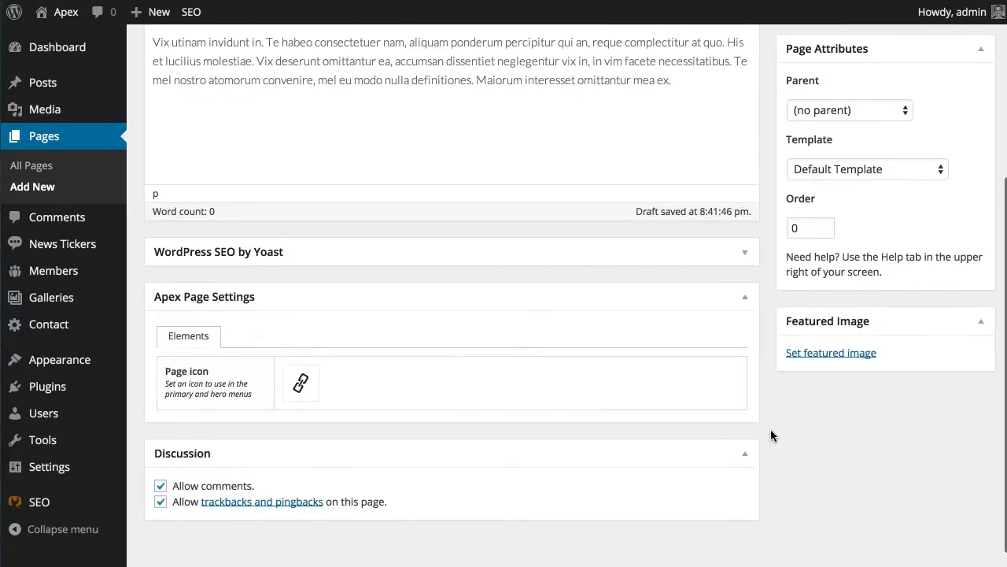
pyautogui.click(175, 466)
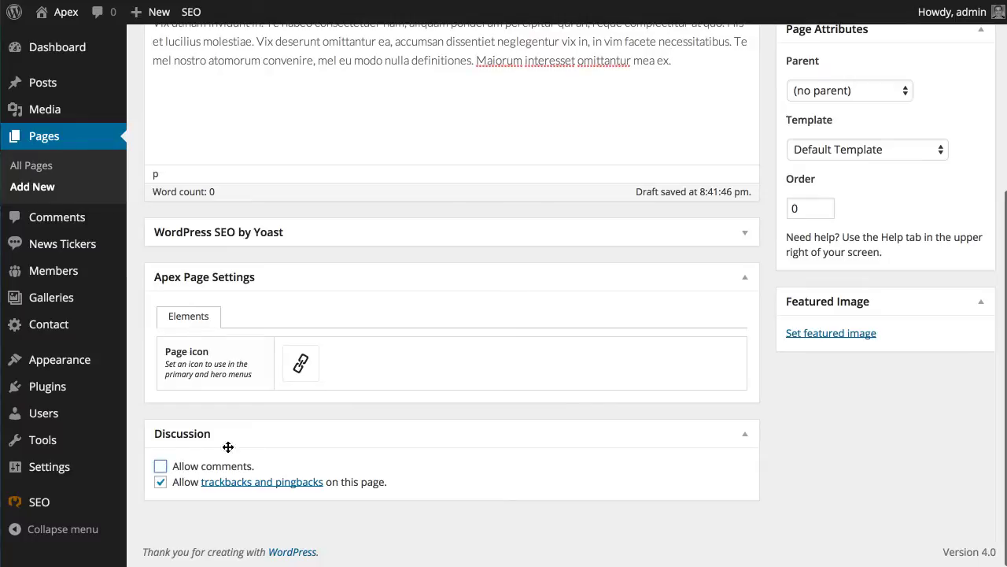
pyautogui.scroll(6, 686, 435)
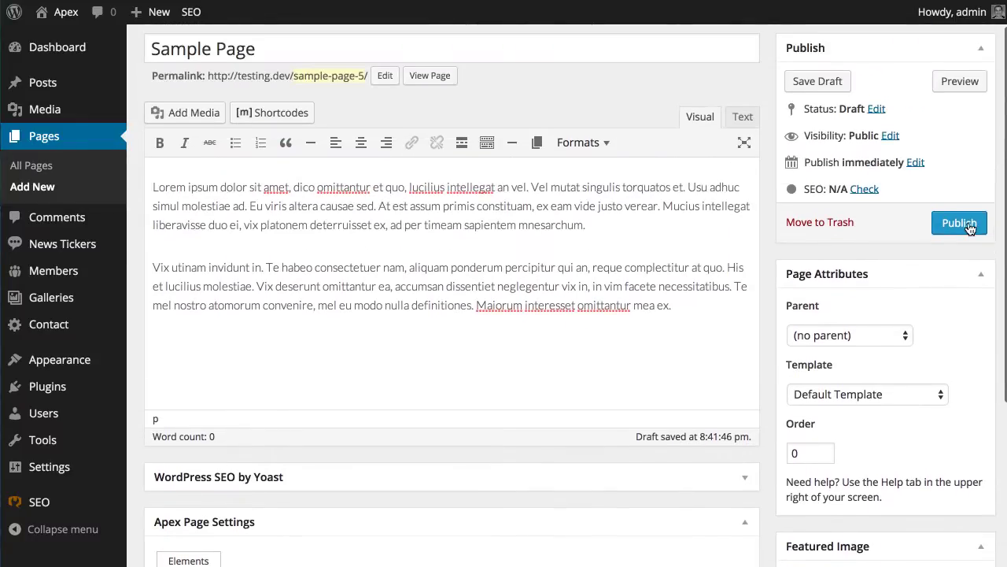
pyautogui.click(961, 224)
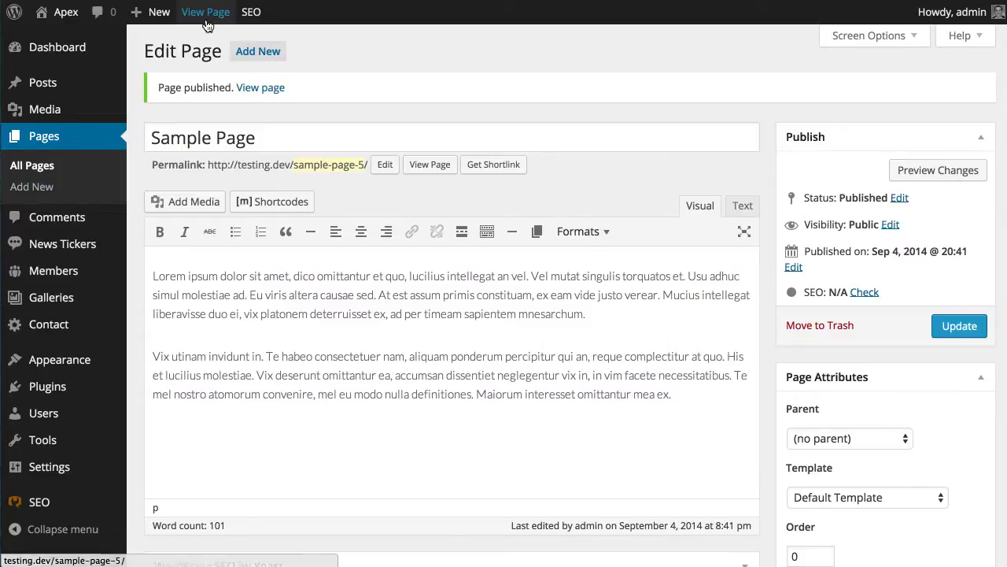
# View the published Sample Page on the site and examine its layout from header to footer.
pyautogui.moveTo(251, 12)
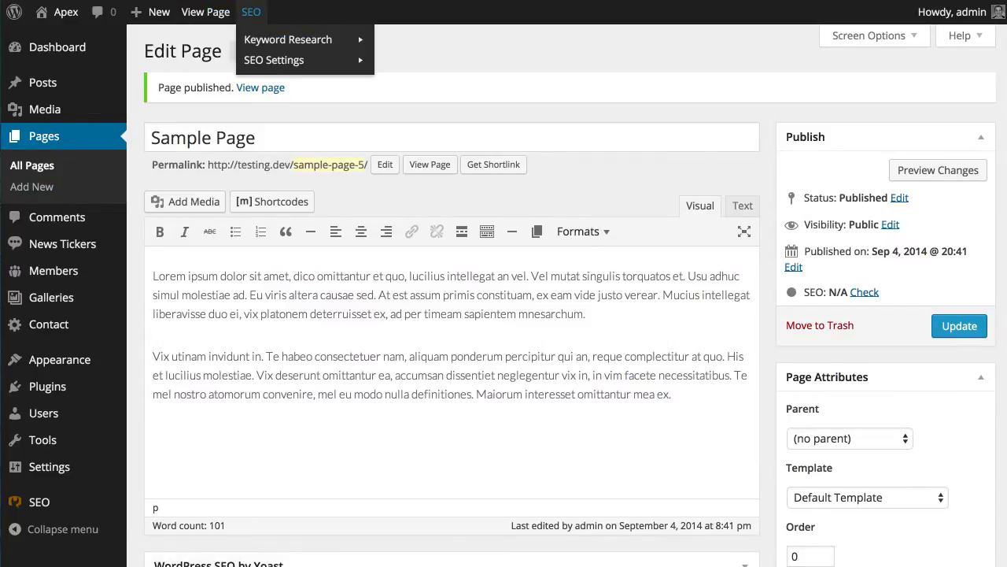
pyautogui.click(205, 12)
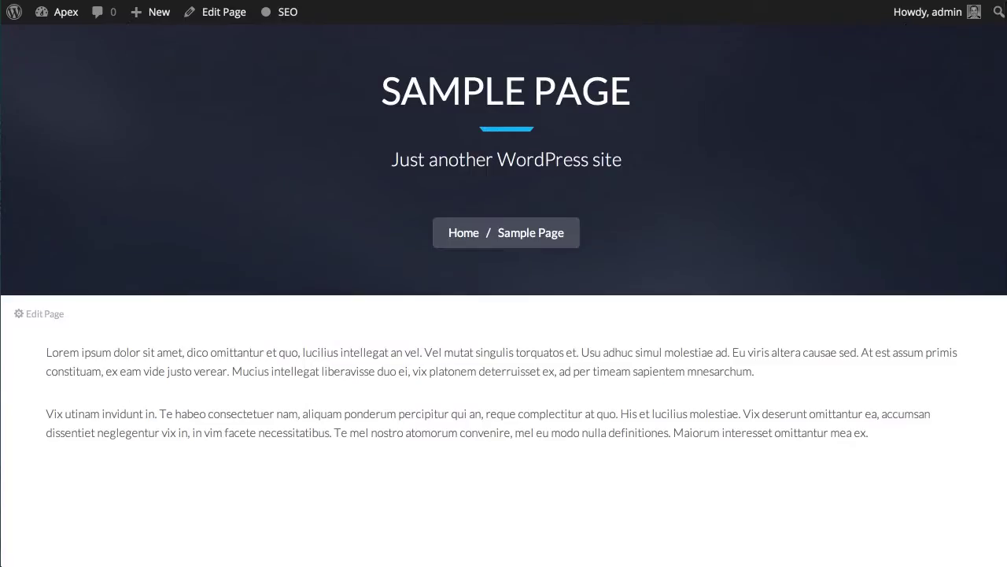
pyautogui.scroll(-3, 470, 82)
pyautogui.scroll(3, 503, 87)
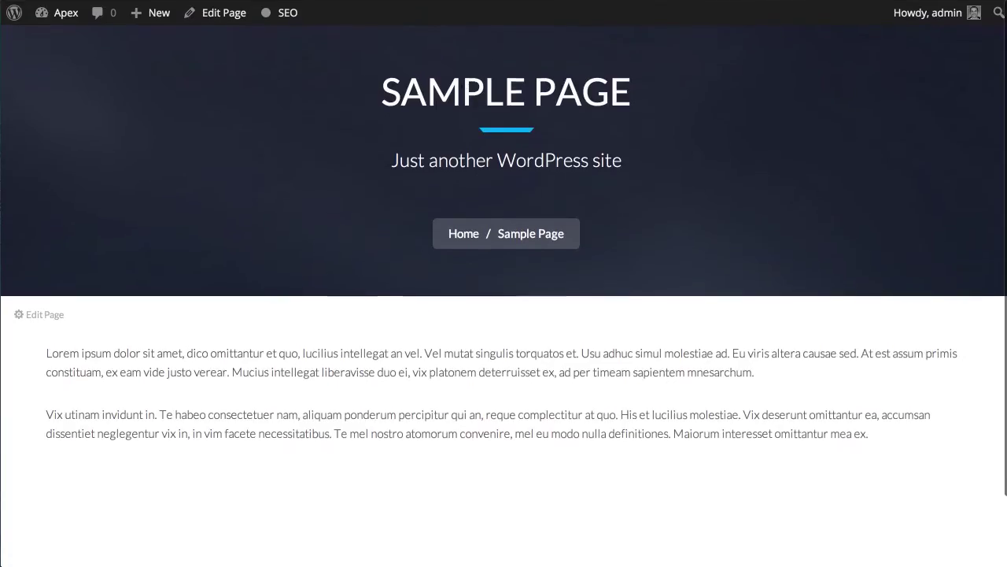
pyautogui.scroll(-2, 497, 159)
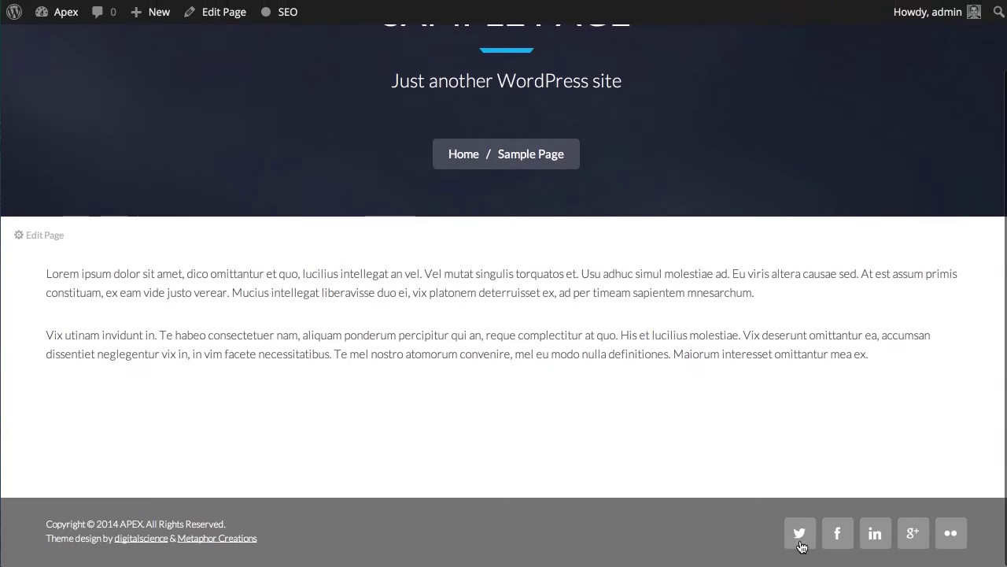
pyautogui.scroll(2, 471, 404)
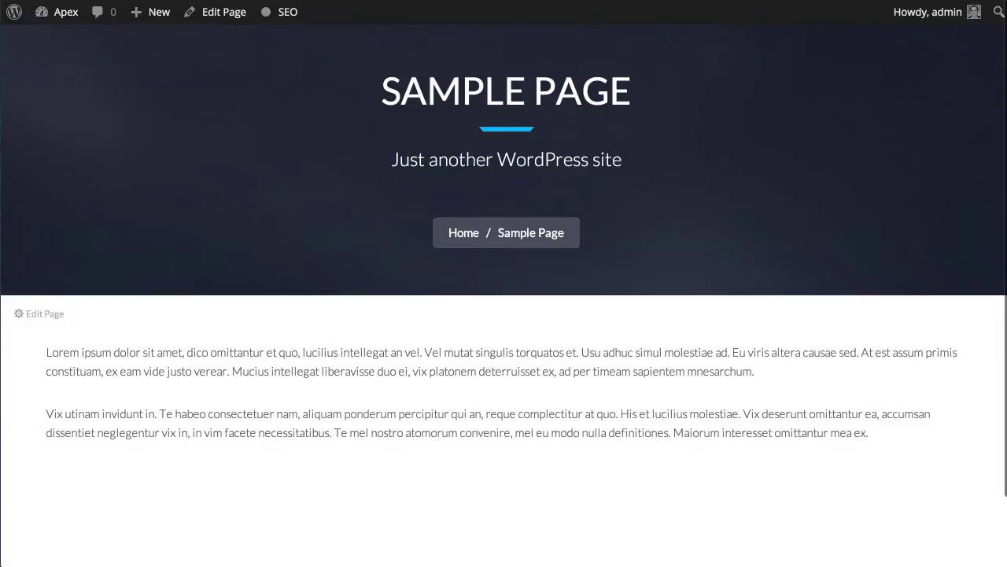
pyautogui.scroll(-2, 335, 232)
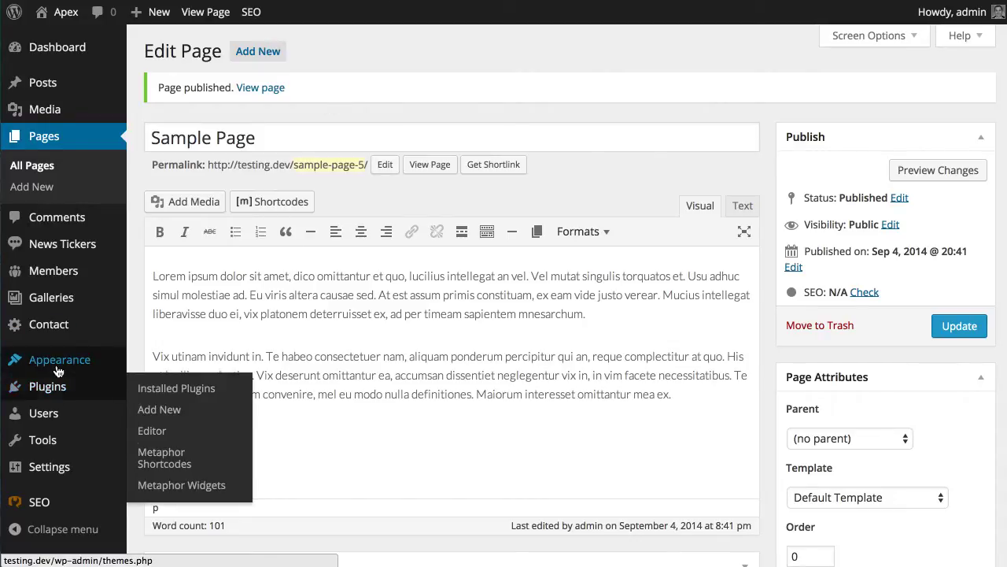
# Create a new navigation menu named "Sample Menu".
pyautogui.moveTo(59, 364)
pyautogui.click(153, 425)
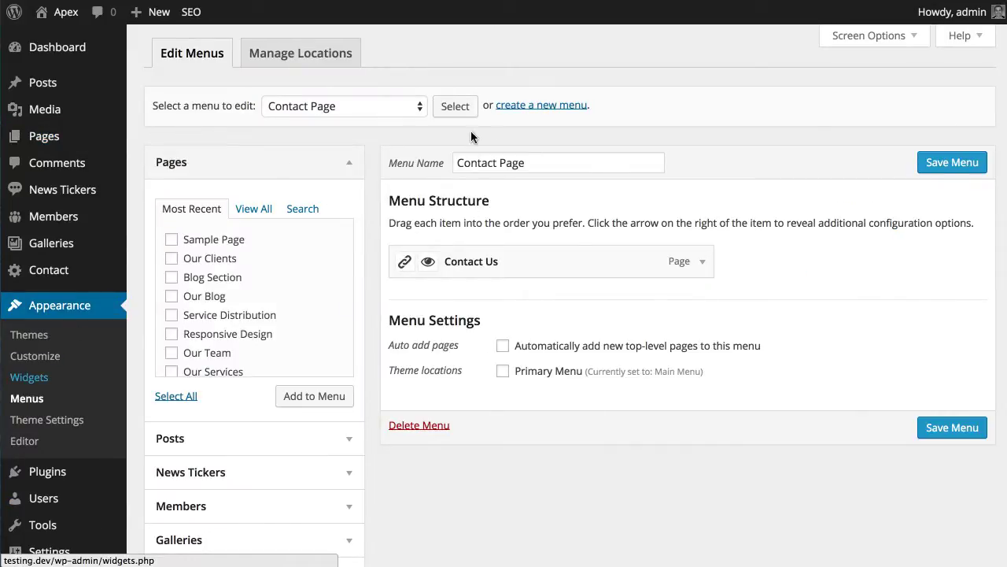
pyautogui.click(536, 106)
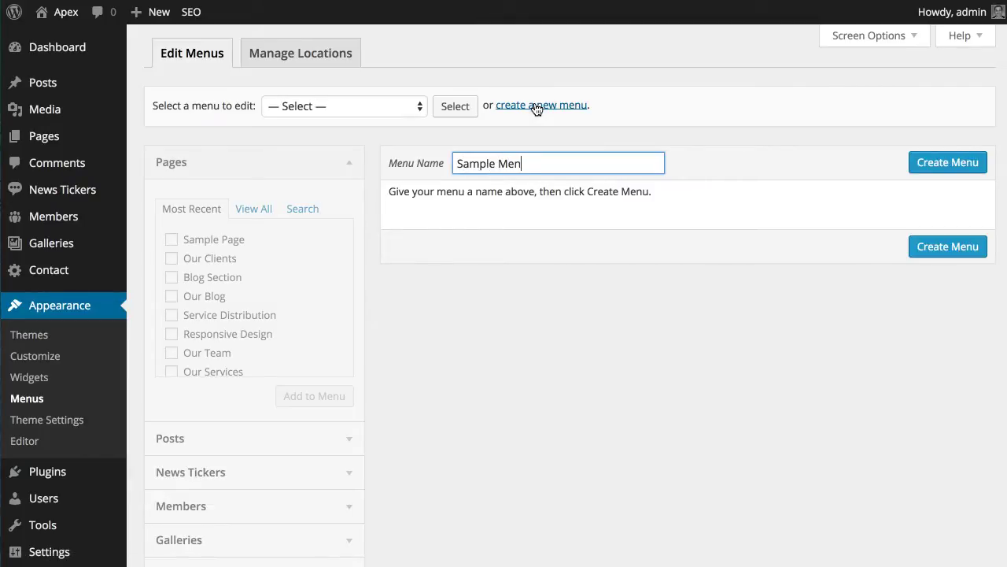
pyautogui.click(947, 164)
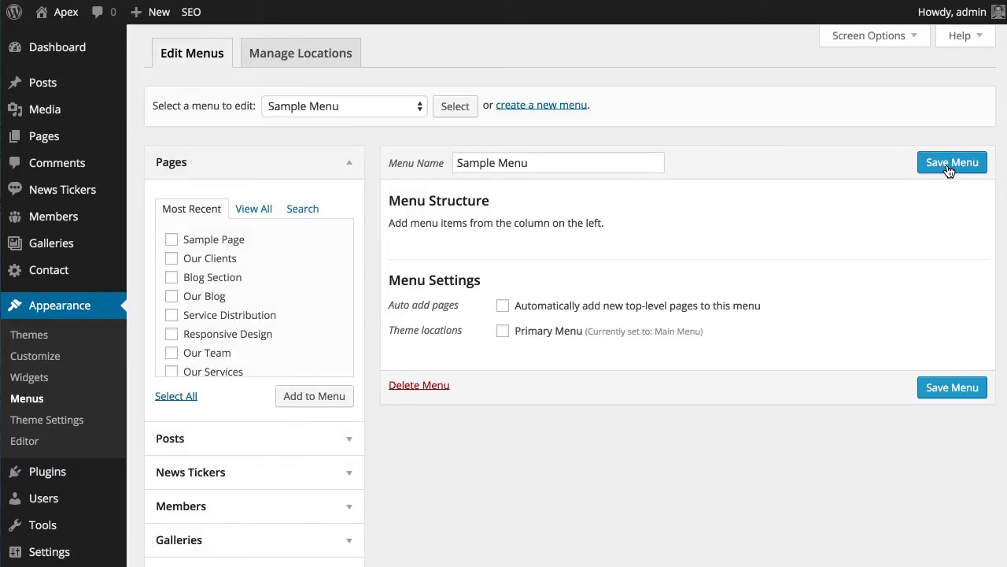
# Add the About and Expertise pages to Sample Menu.
pyautogui.scroll(-3, 141, 252)
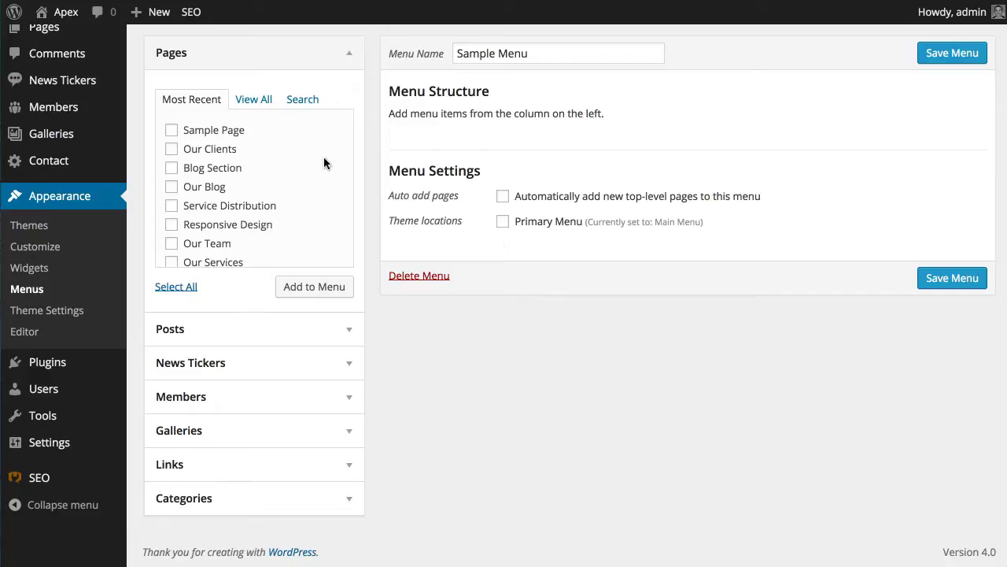
pyautogui.scroll(3, 348, 182)
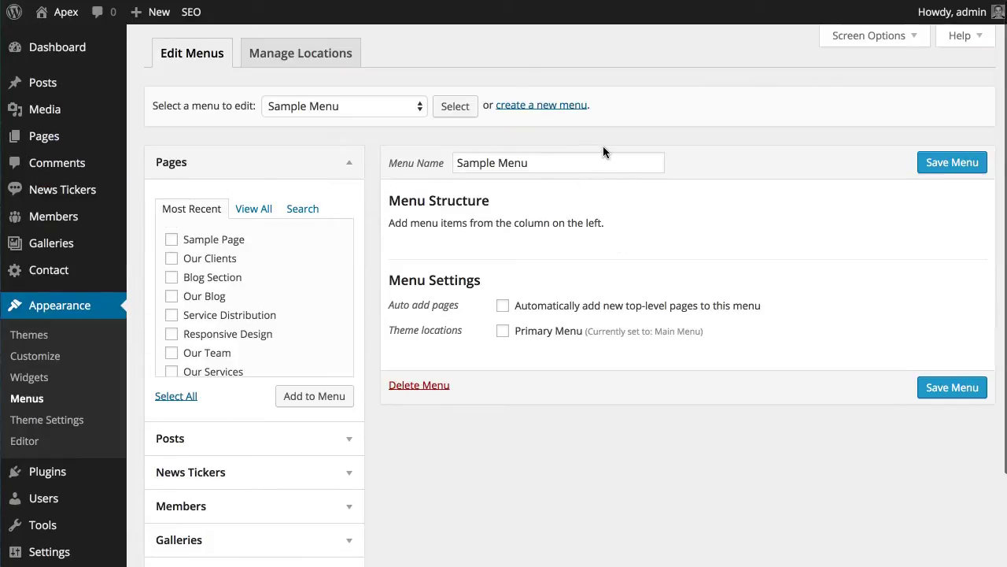
pyautogui.scroll(-3, 201, 249)
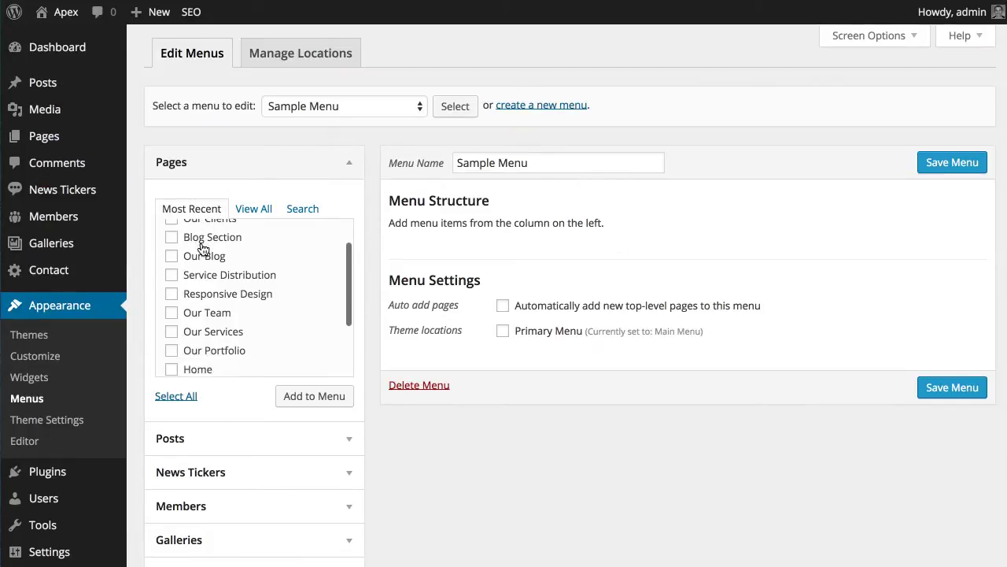
pyautogui.scroll(-3, 161, 337)
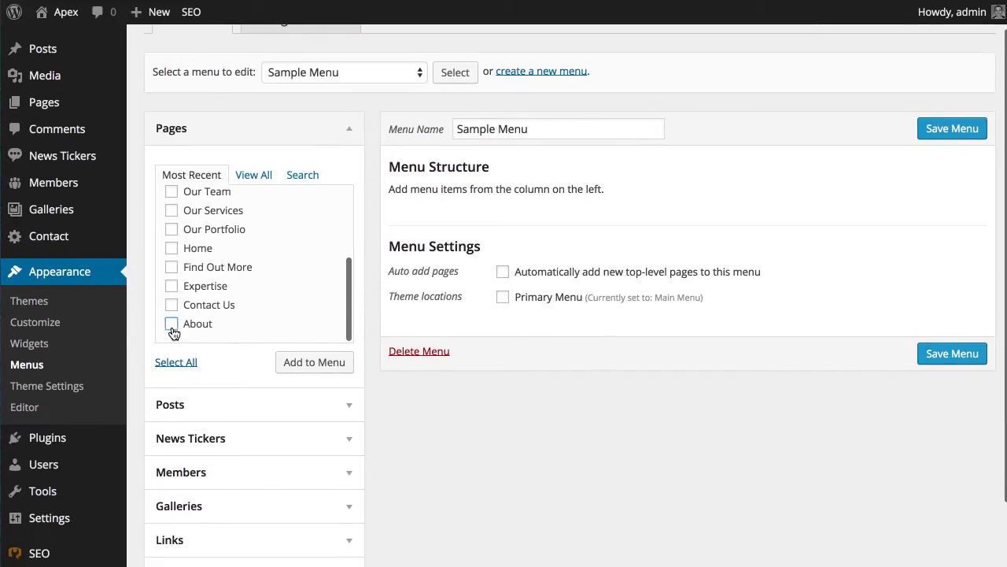
pyautogui.click(172, 327)
pyautogui.click(187, 288)
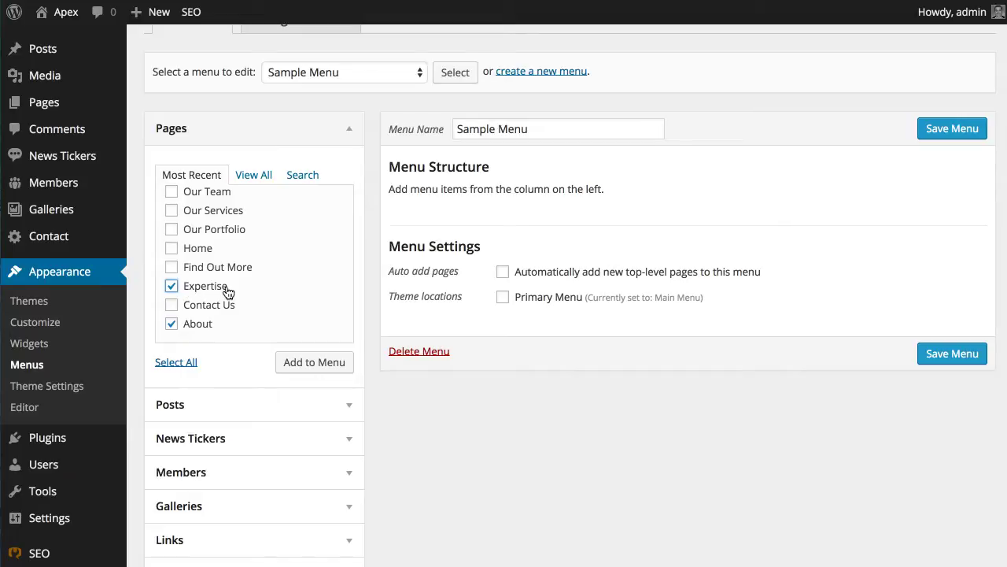
pyautogui.scroll(5, 228, 293)
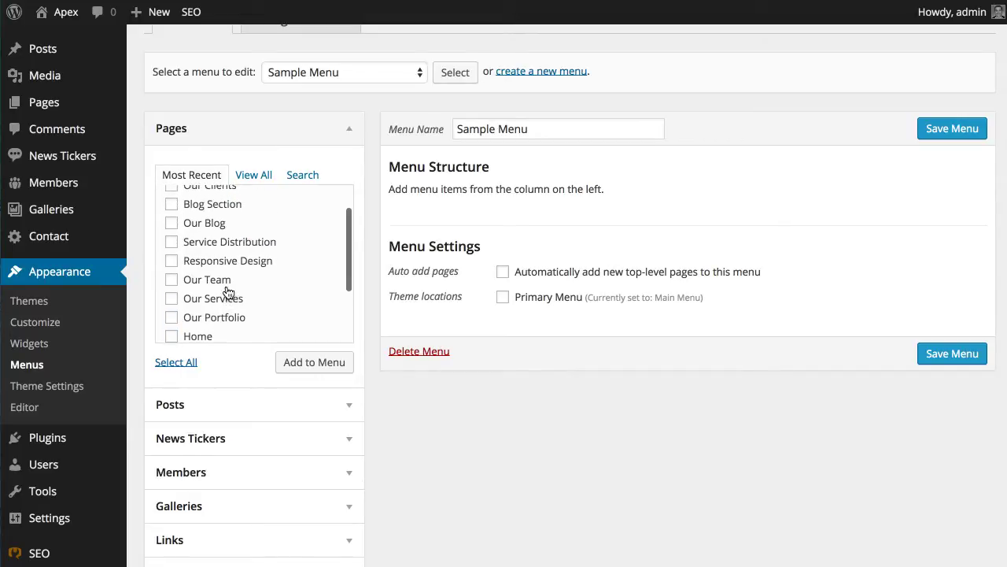
pyautogui.scroll(-3, 226, 288)
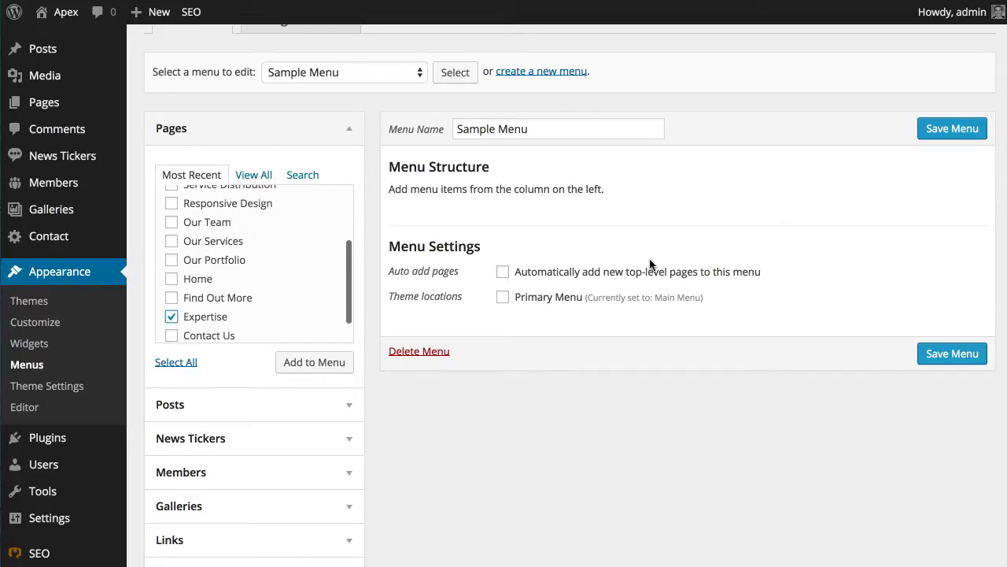
pyautogui.click(307, 364)
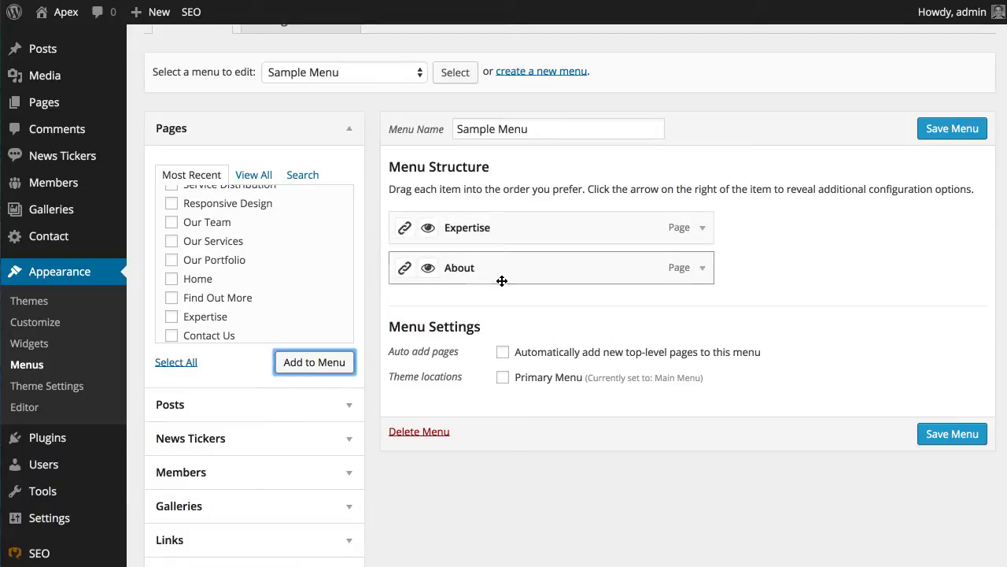
# Move the About item above Expertise in the menu structure and save Sample Menu.
pyautogui.moveTo(502, 281); pyautogui.dragTo(496, 228)
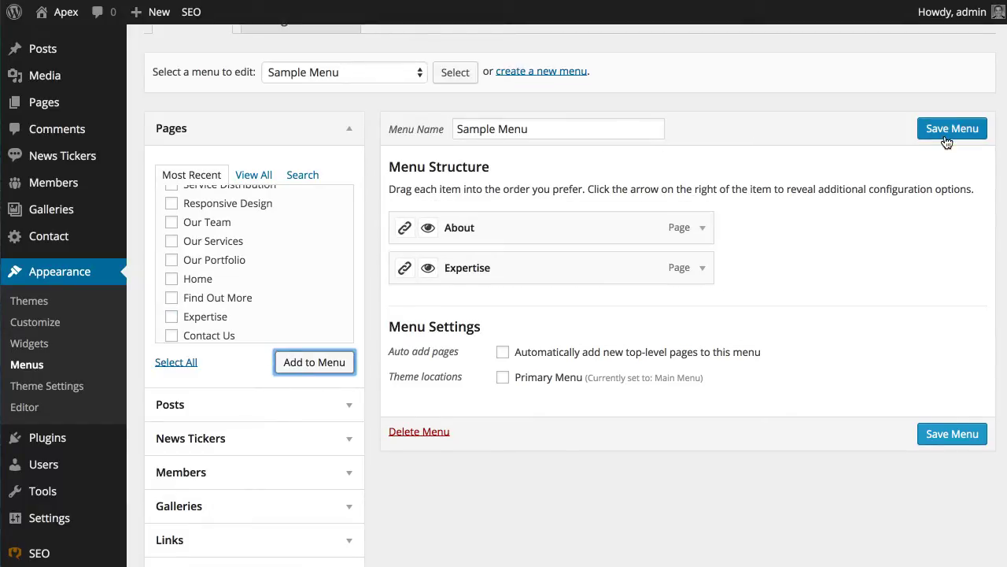
pyautogui.click(944, 131)
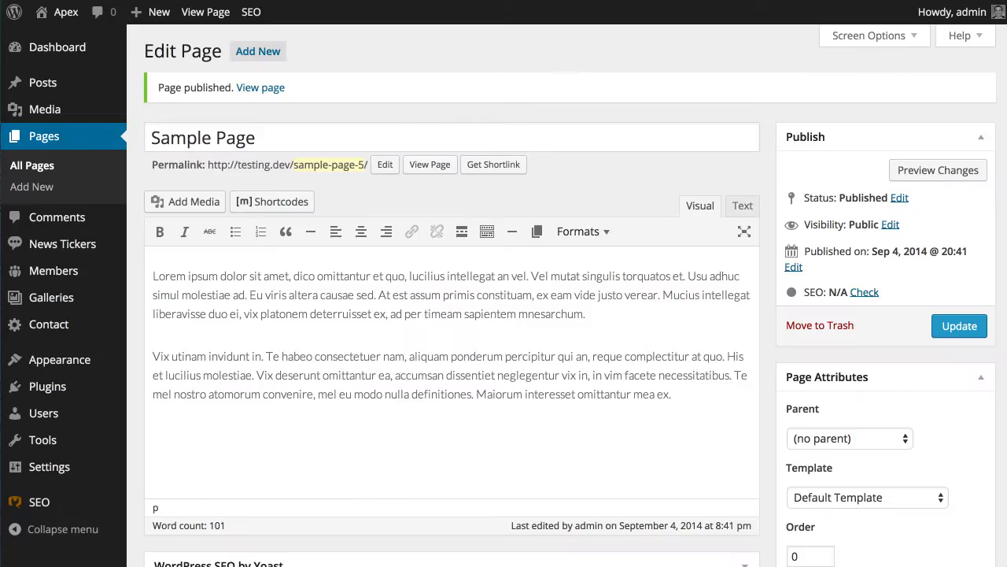
# Open the default content settings in the Apex theme settings.
pyautogui.scroll(-5, 457, 341)
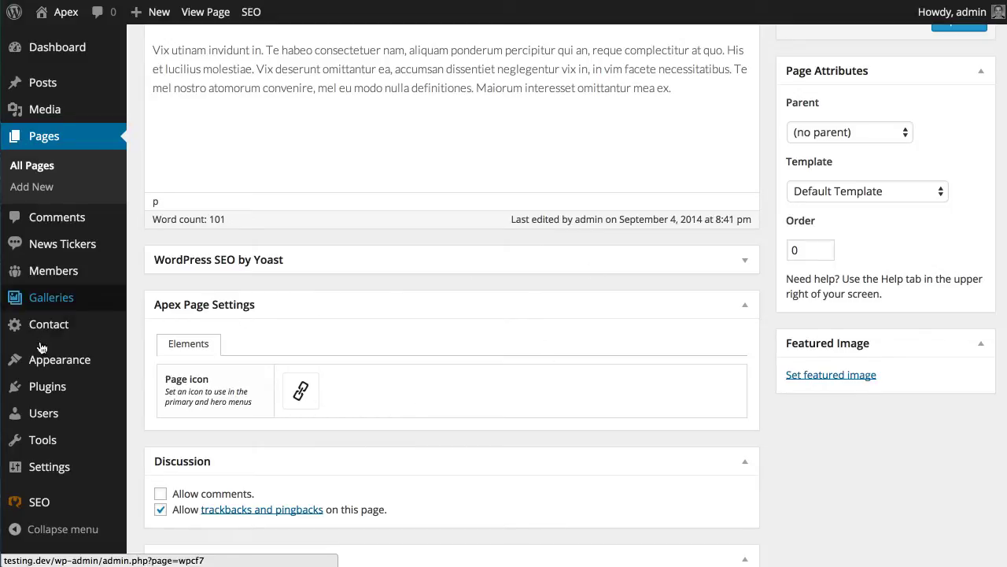
pyautogui.moveTo(44, 358)
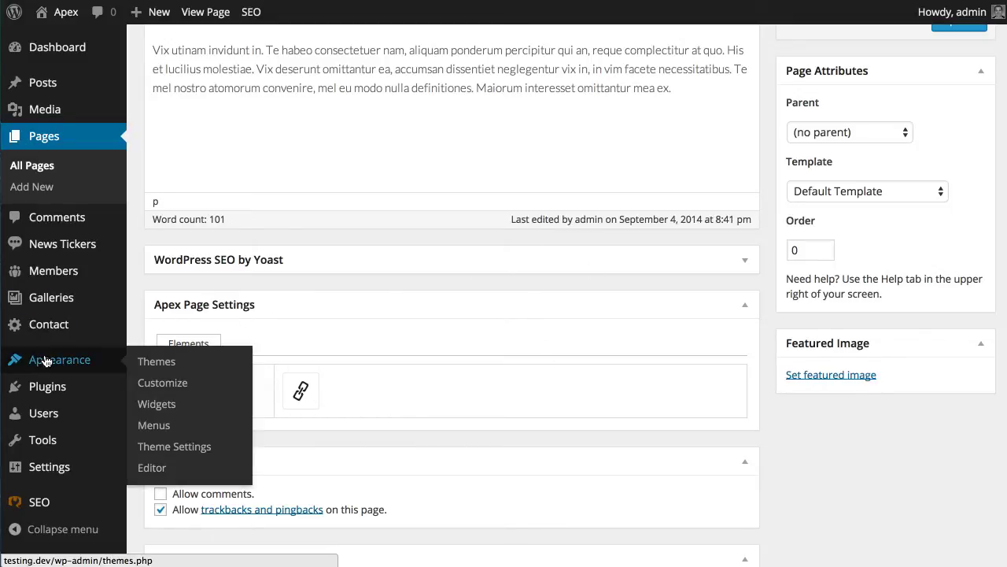
pyautogui.click(146, 448)
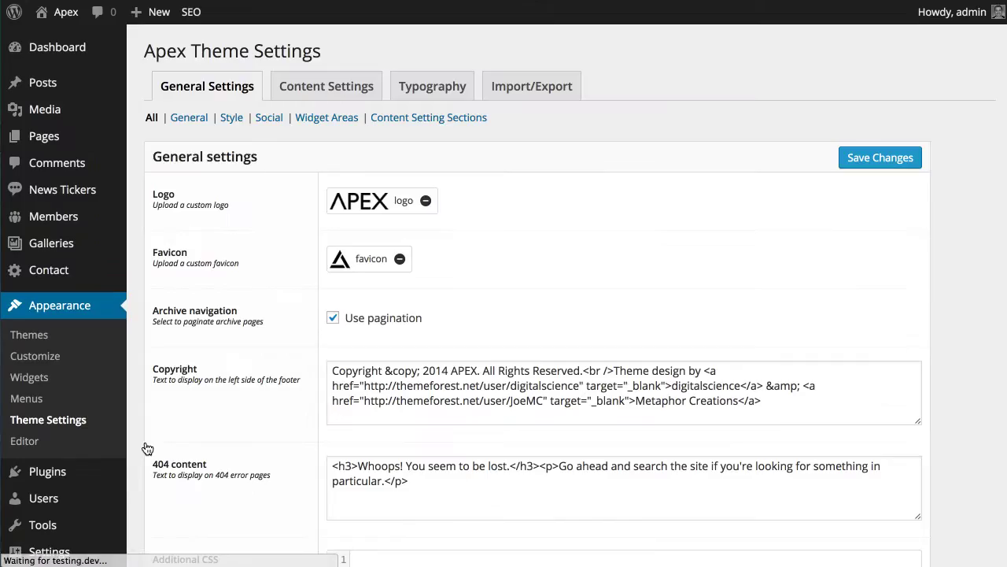
pyautogui.click(316, 92)
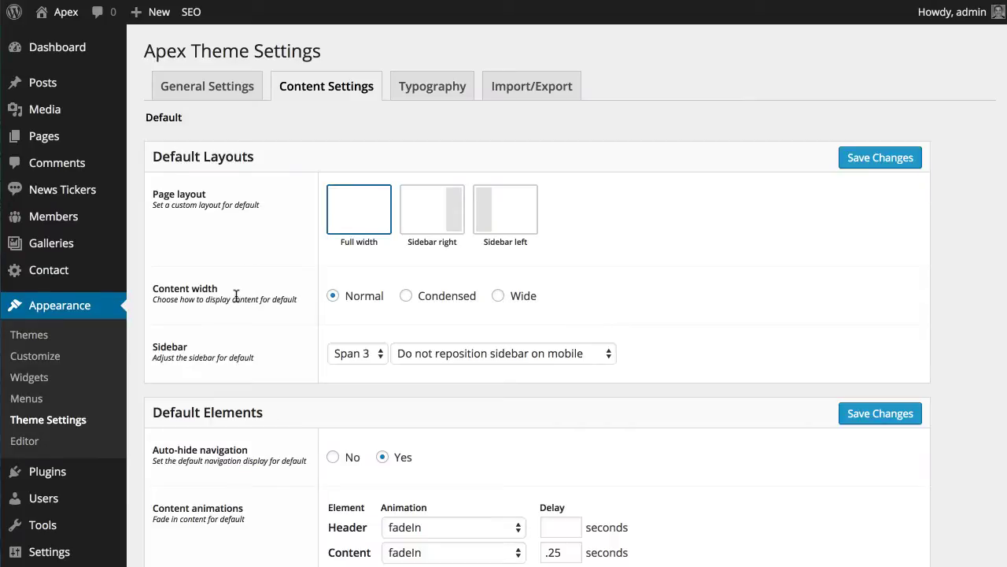
# Set the outer extra content in the Default Elements to Sample Menu.
pyautogui.scroll(-3, 235, 295)
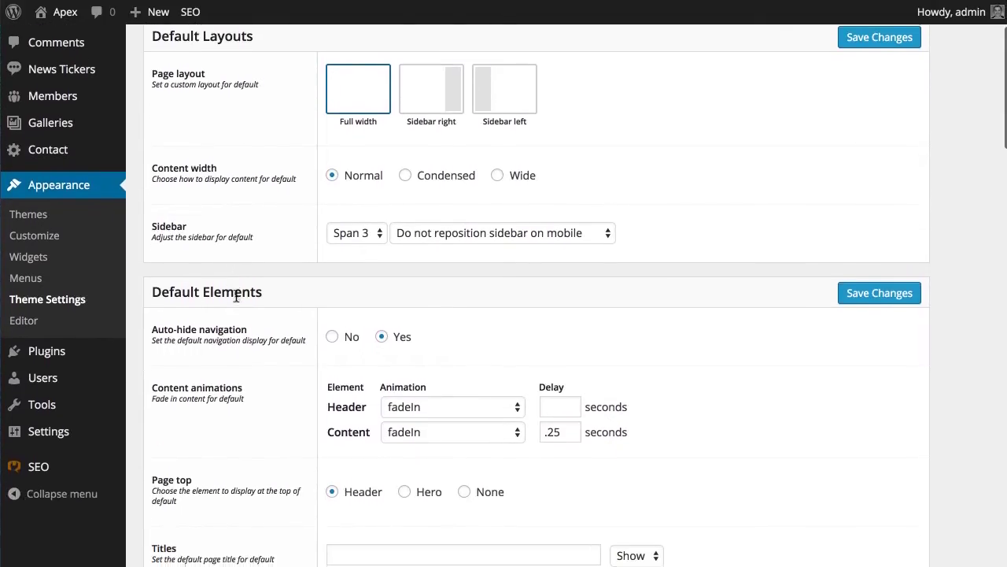
pyautogui.scroll(-4, 235, 295)
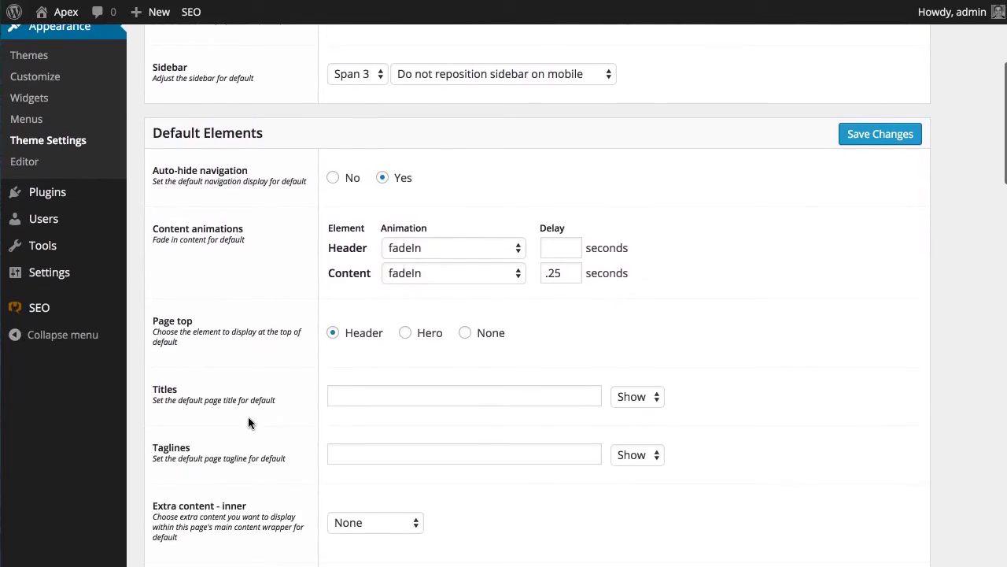
pyautogui.scroll(-6, 249, 423)
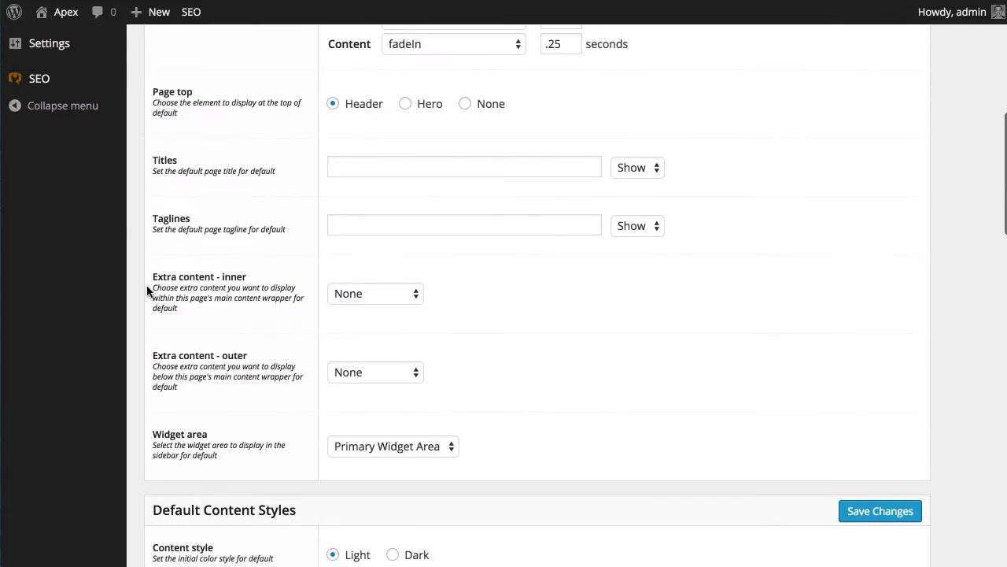
pyautogui.moveTo(154, 279); pyautogui.dragTo(227, 281)
pyautogui.moveTo(157, 358); pyautogui.dragTo(244, 364)
pyautogui.click(236, 366)
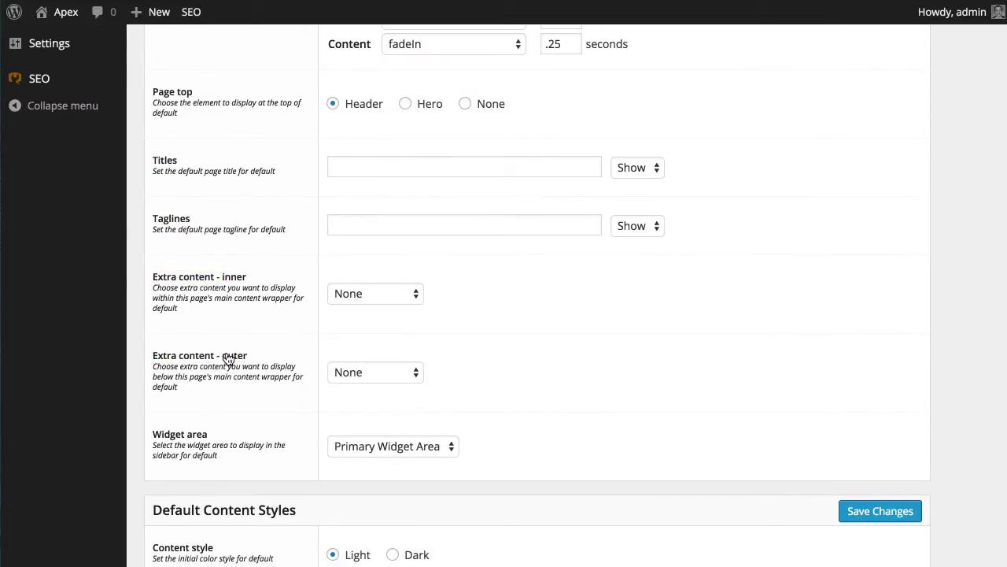
pyautogui.click(341, 376)
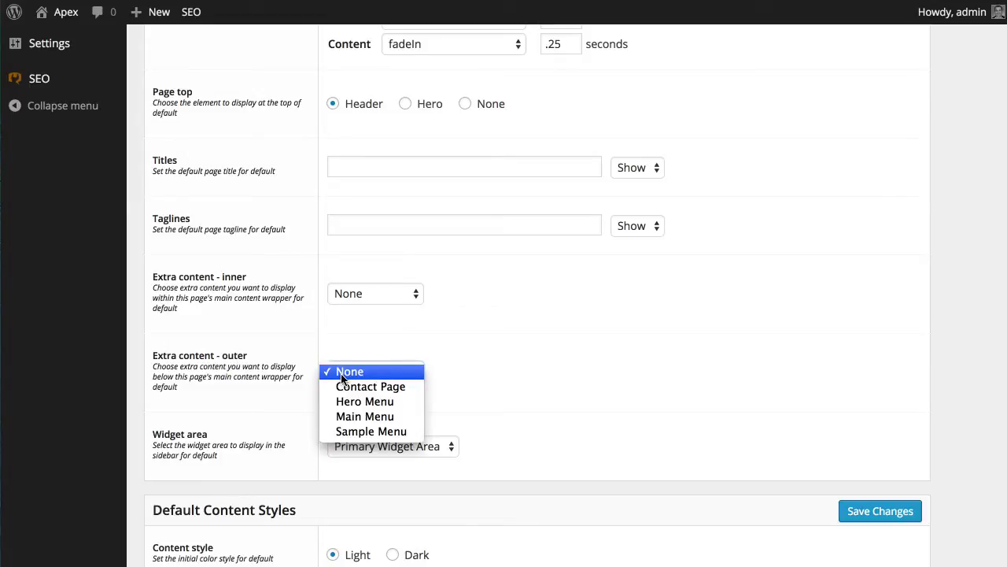
pyautogui.click(367, 431)
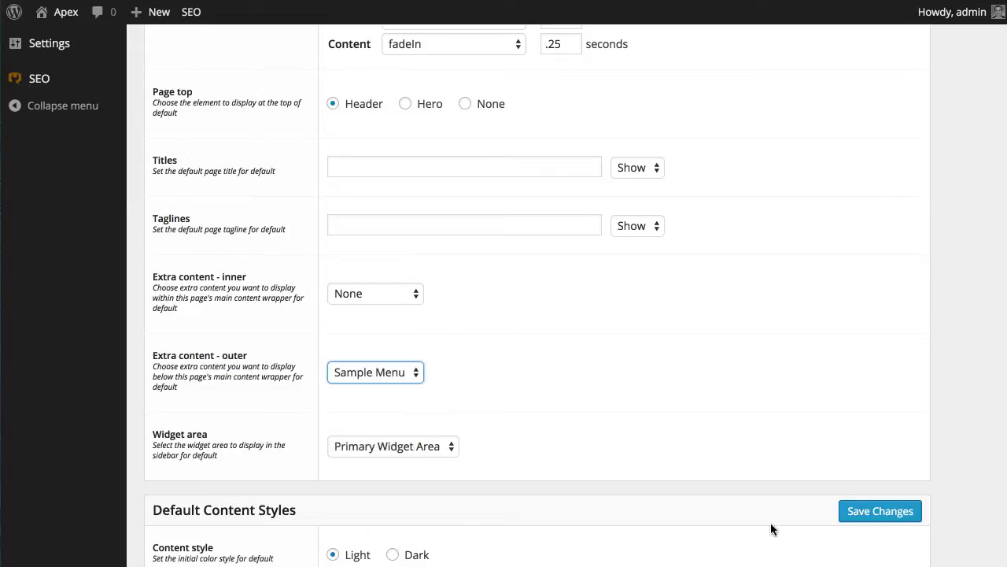
# Save the default content settings with Sample Menu as the outer extra content.
pyautogui.click(852, 511)
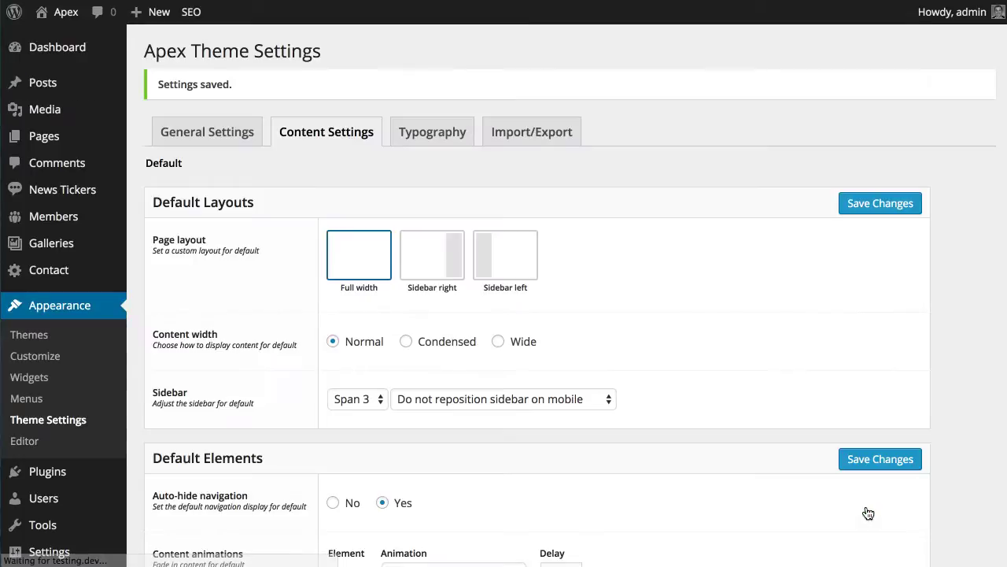
pyautogui.scroll(-10, 705, 426)
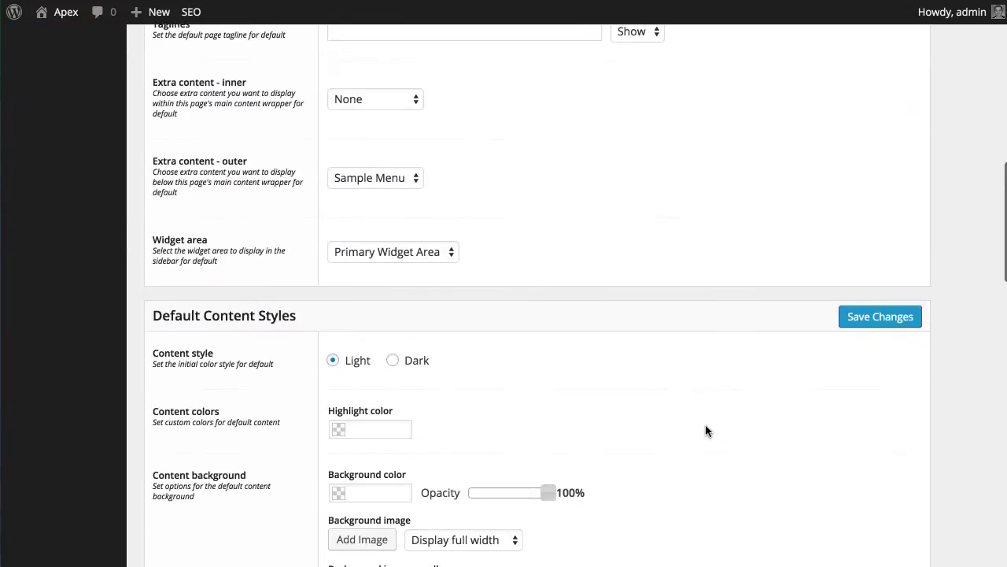
pyautogui.scroll(3, 705, 426)
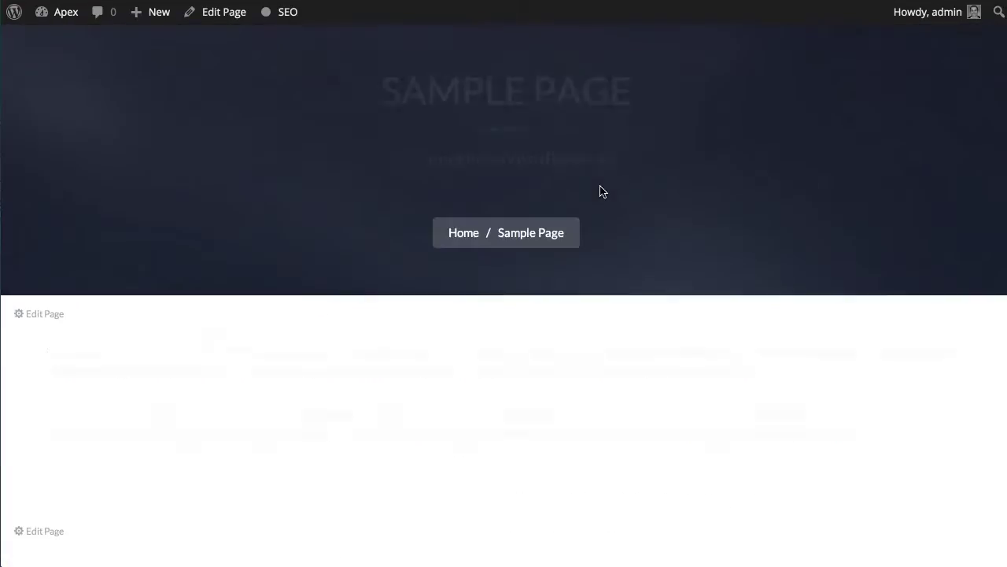
# Review the published Sample Page, examining the About and Expertise content below its main text.
pyautogui.scroll(-3, 574, 254)
pyautogui.scroll(-7, 572, 254)
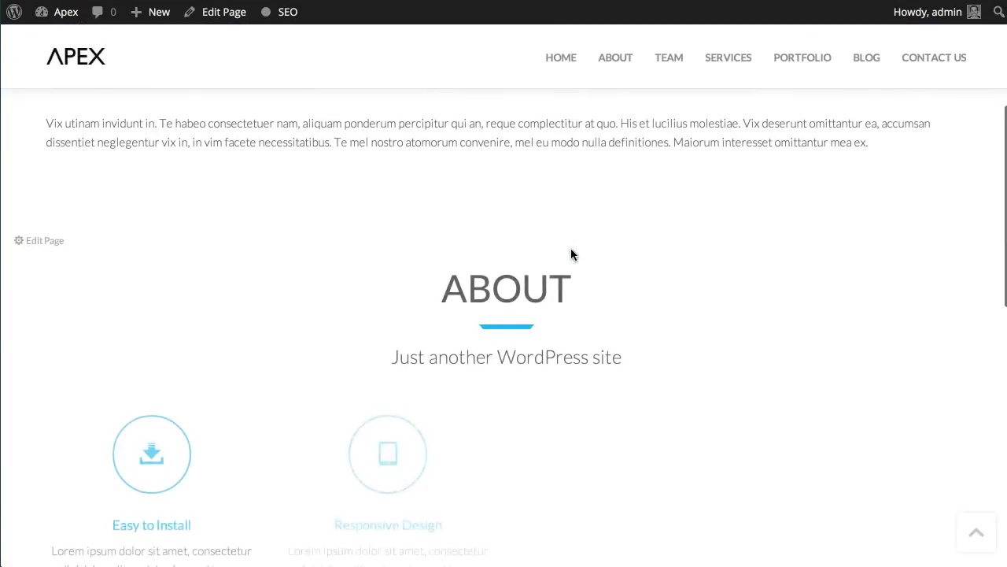
pyautogui.scroll(-2, 572, 253)
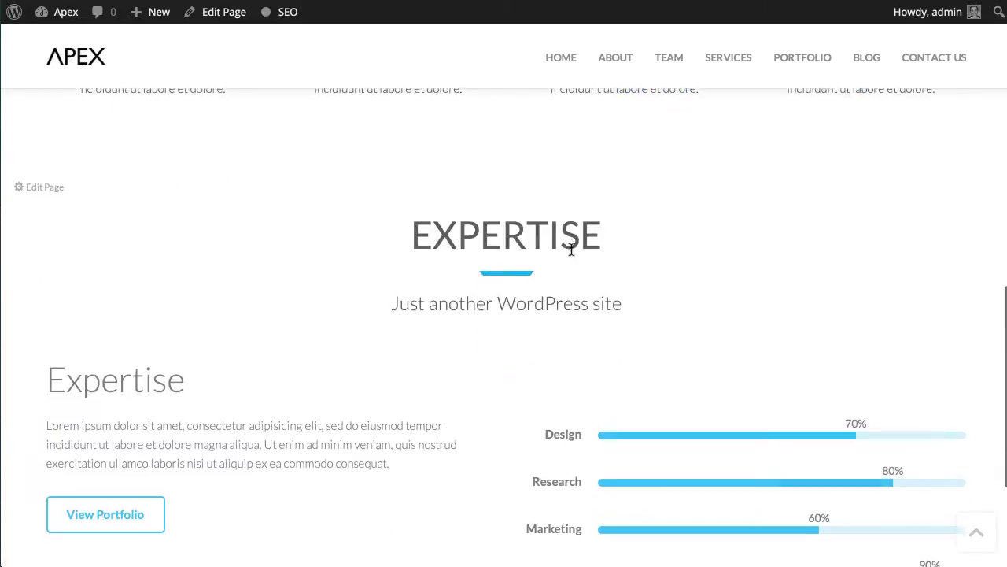
pyautogui.scroll(5, 598, 236)
pyautogui.scroll(-5, 451, 254)
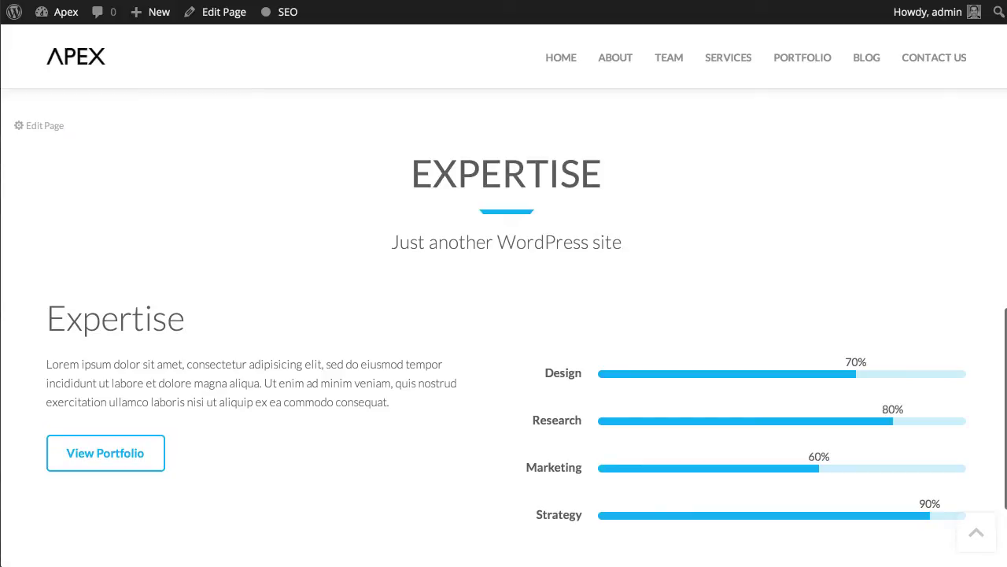
pyautogui.scroll(-3, 314, 512)
pyautogui.scroll(4, 314, 512)
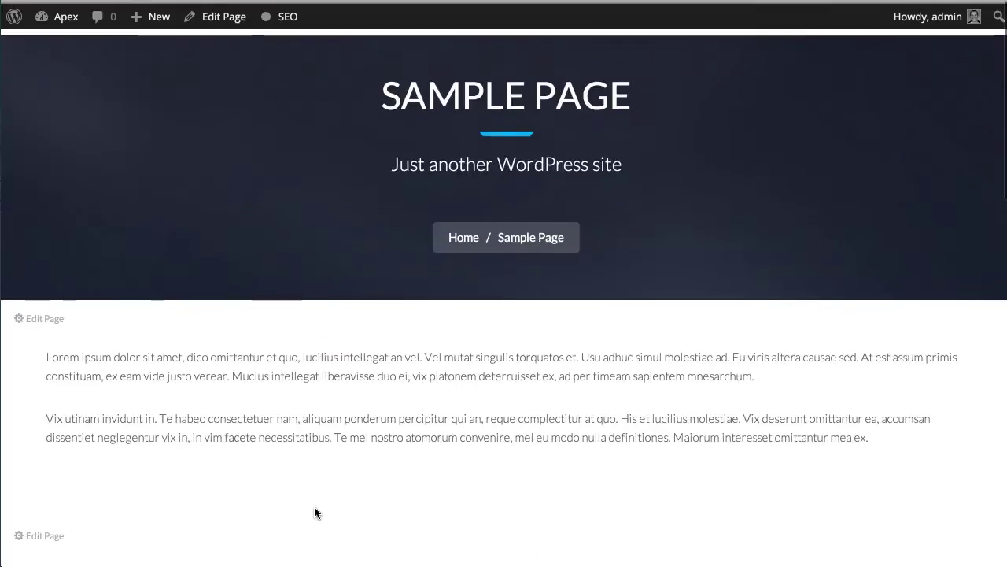
pyautogui.scroll(-6, 314, 512)
pyautogui.scroll(5, 314, 513)
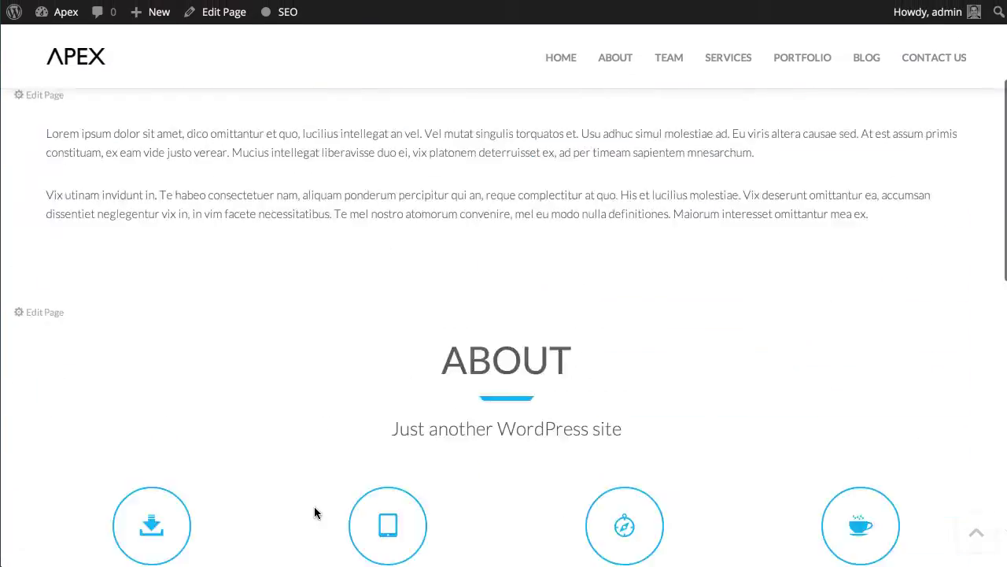
pyautogui.scroll(3, 386, 519)
pyautogui.scroll(-4, 387, 522)
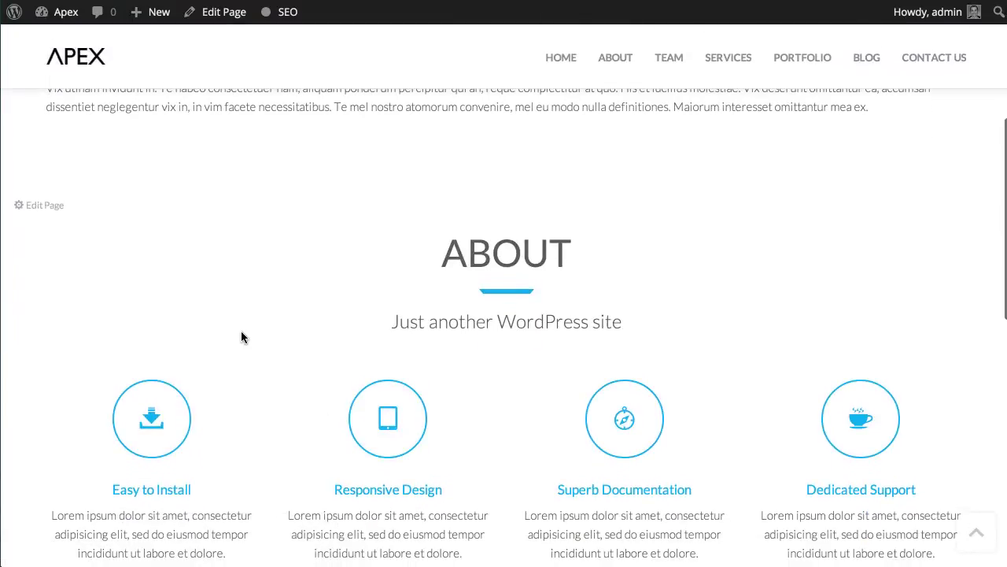
pyautogui.scroll(1, 412, 285)
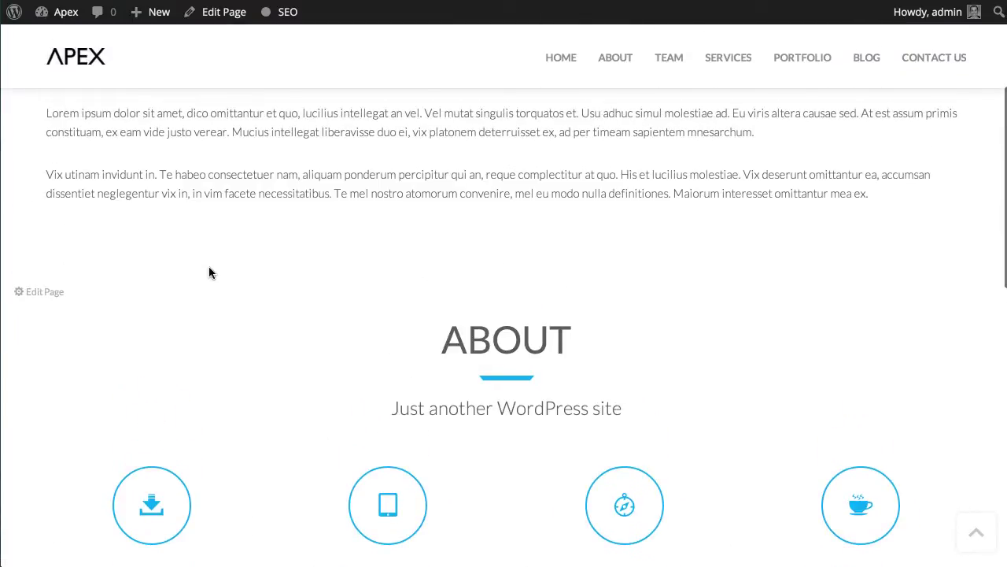
# Inspect the page edit links beside the Sample Page, About and Expertise sections and look over the whole page down to the footer.
pyautogui.scroll(1, 208, 272)
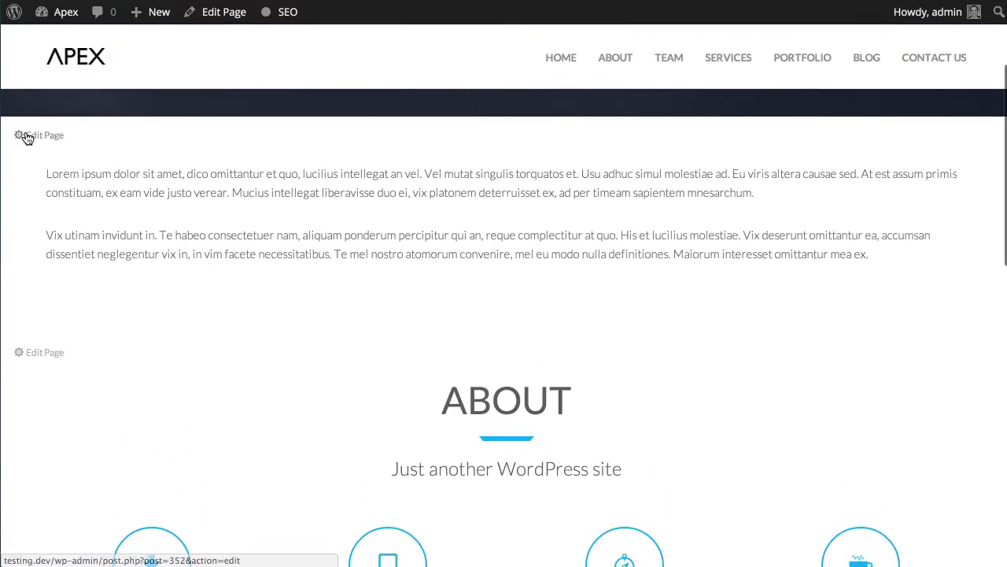
pyautogui.scroll(-2, 39, 362)
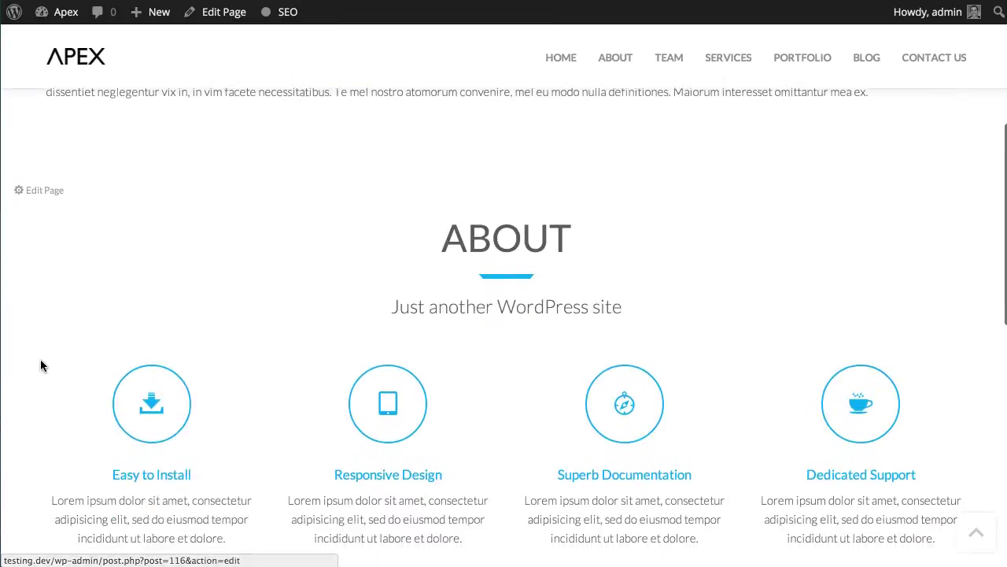
pyautogui.scroll(-3, 40, 362)
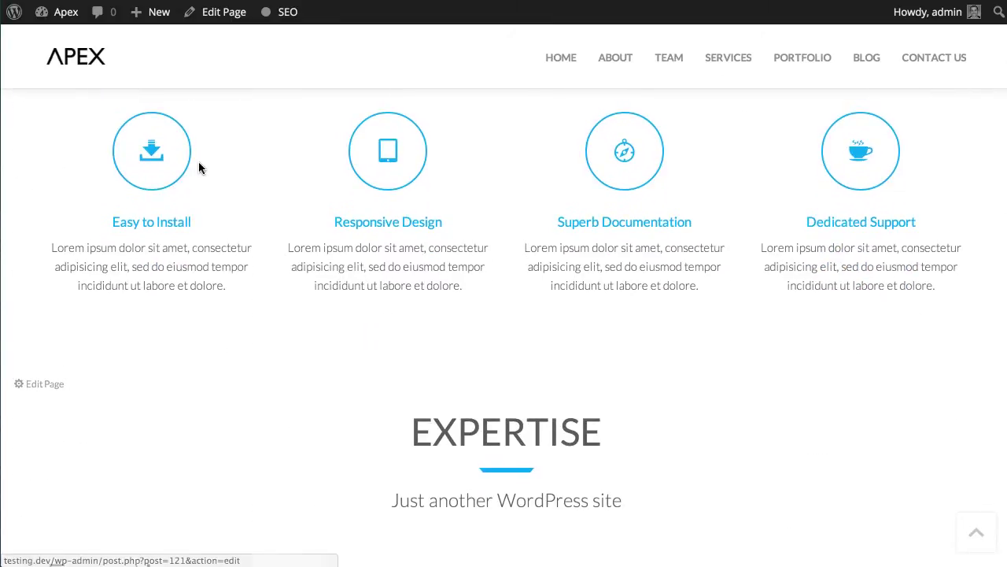
pyautogui.scroll(3, 506, 252)
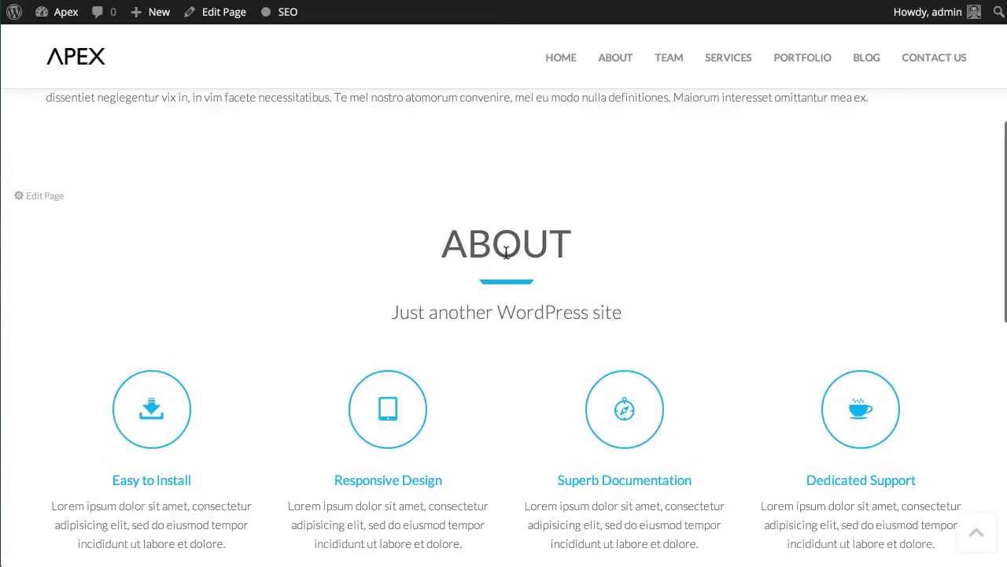
pyautogui.click(50, 179)
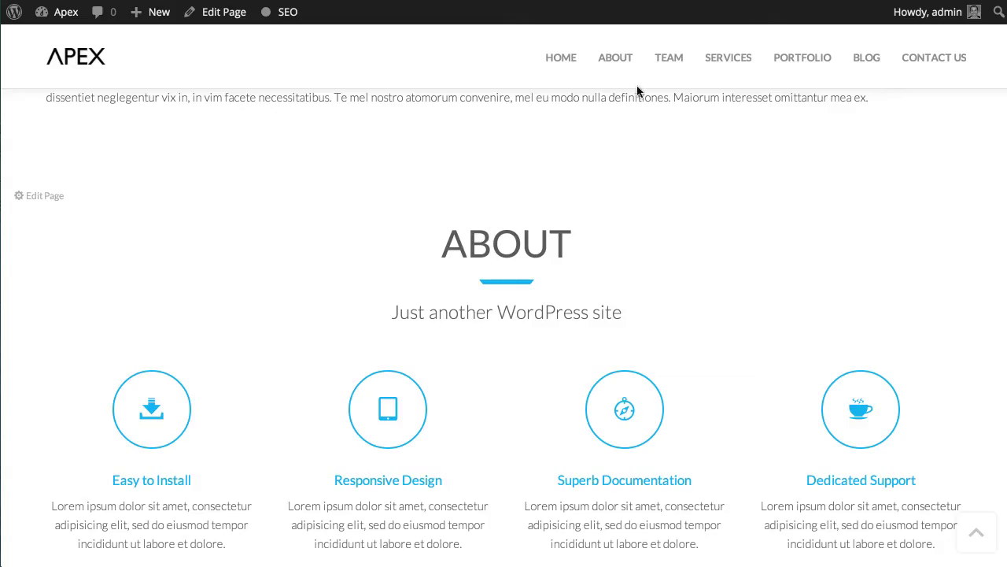
pyautogui.scroll(3, 627, 227)
pyautogui.scroll(-10, 626, 227)
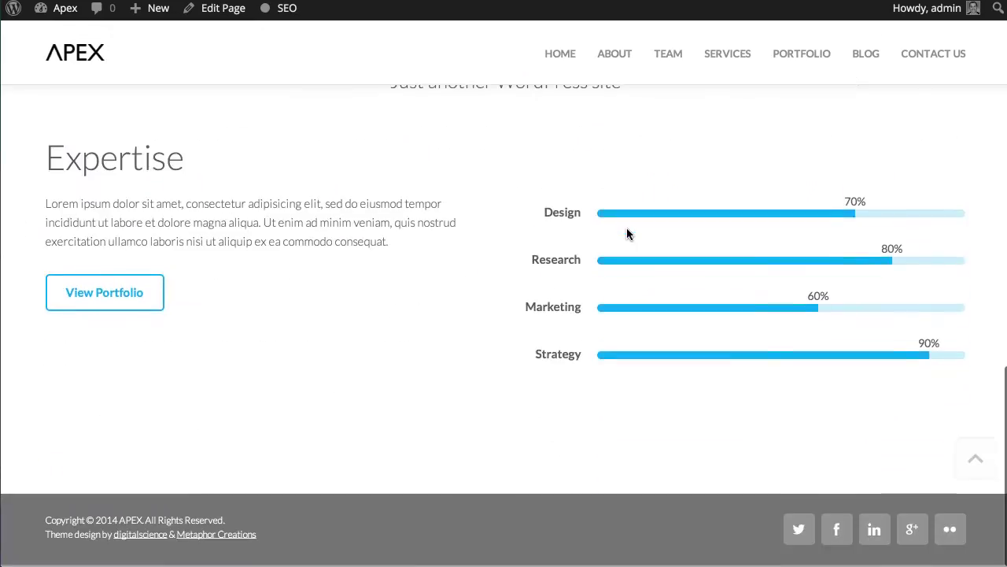
pyautogui.scroll(15, 626, 227)
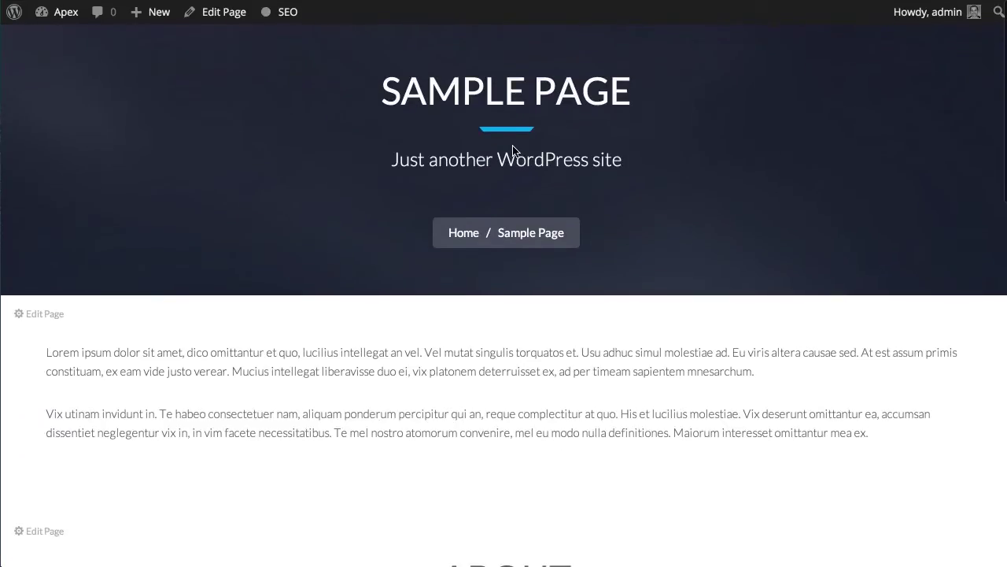
pyautogui.scroll(-5, 512, 146)
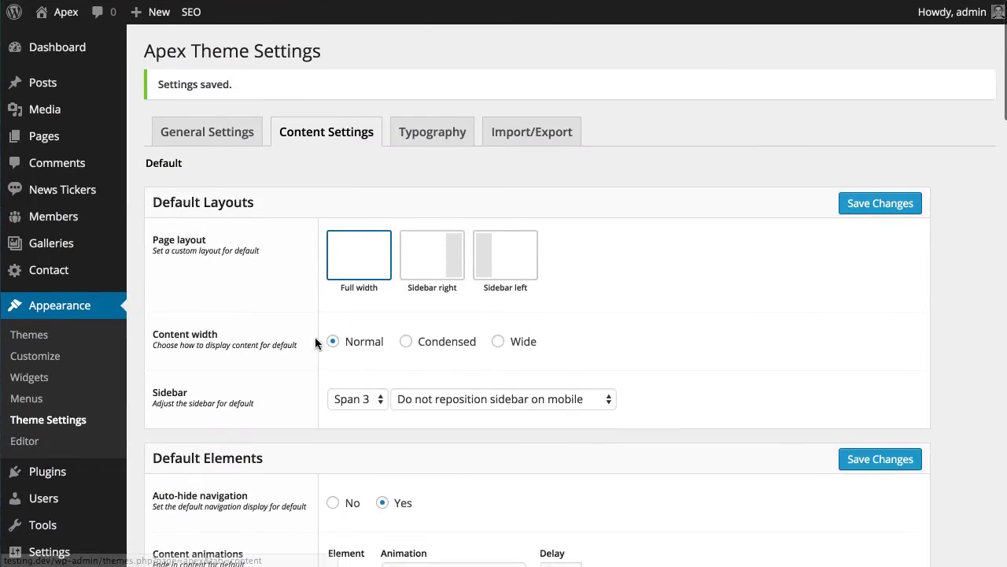
# Enable global content settings for Pages in the general Apex theme settings and save the changes.
pyautogui.scroll(-3, 333, 339)
pyautogui.scroll(-6, 346, 334)
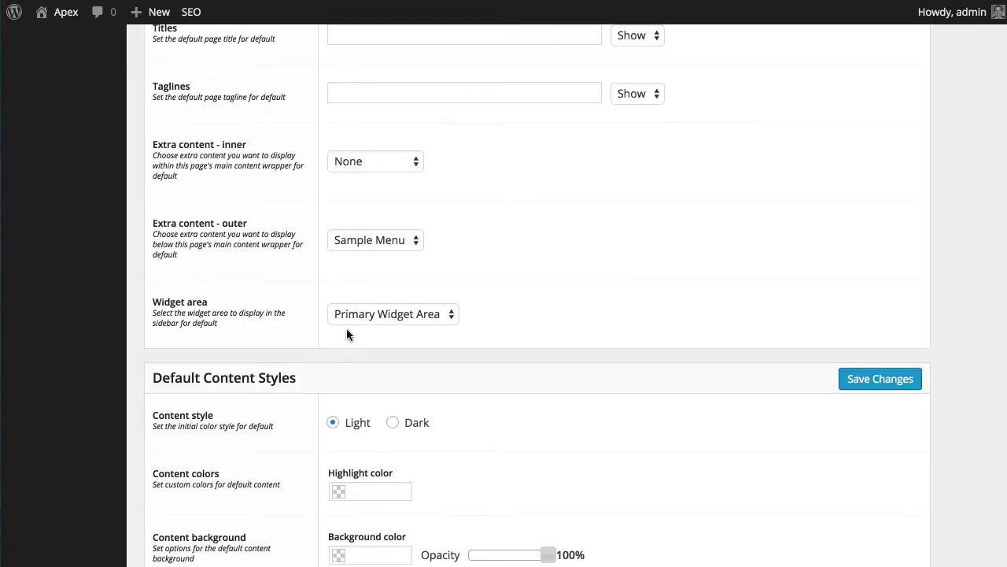
pyautogui.scroll(6, 549, 256)
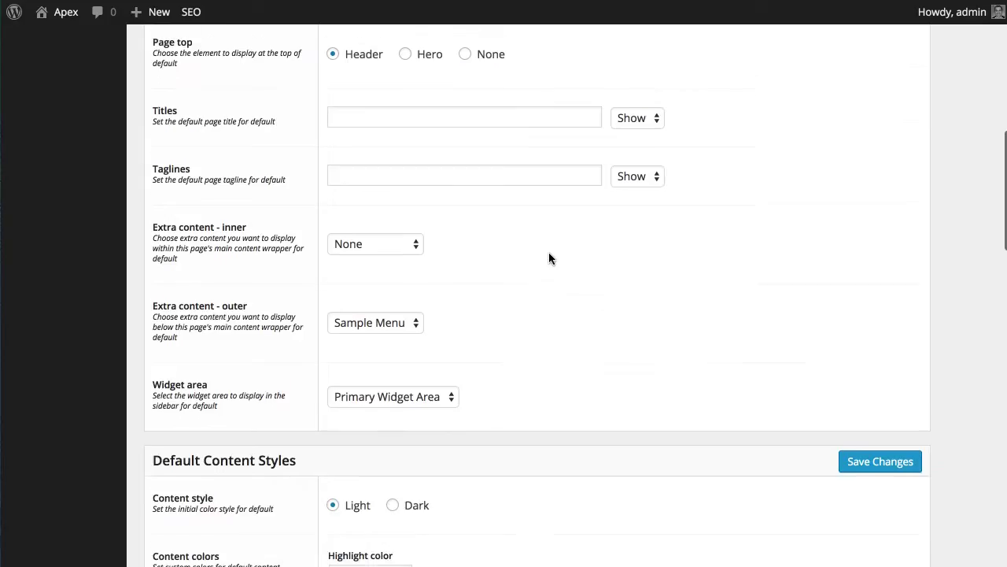
pyautogui.scroll(3, 549, 258)
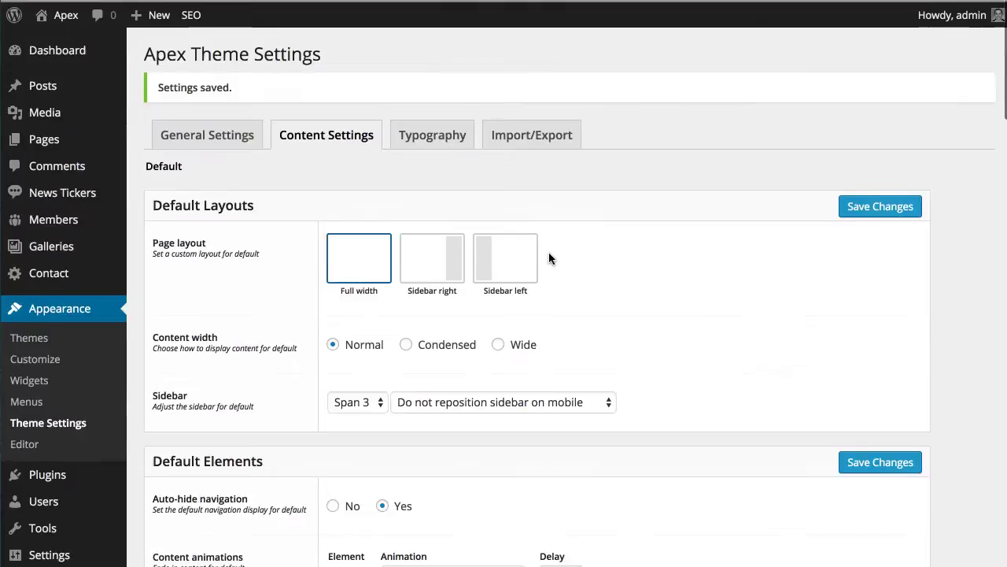
pyautogui.click(180, 135)
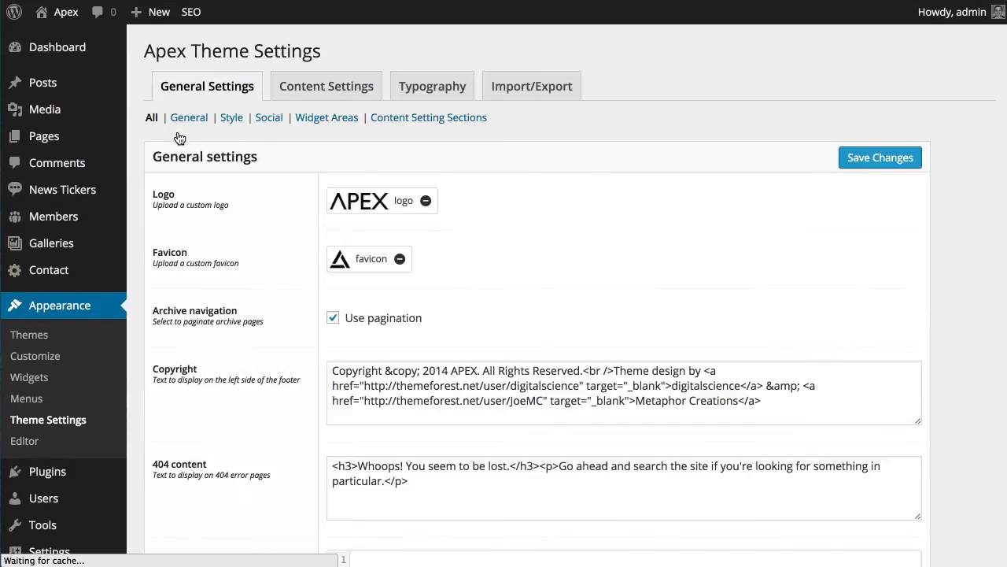
pyautogui.scroll(-15, 203, 196)
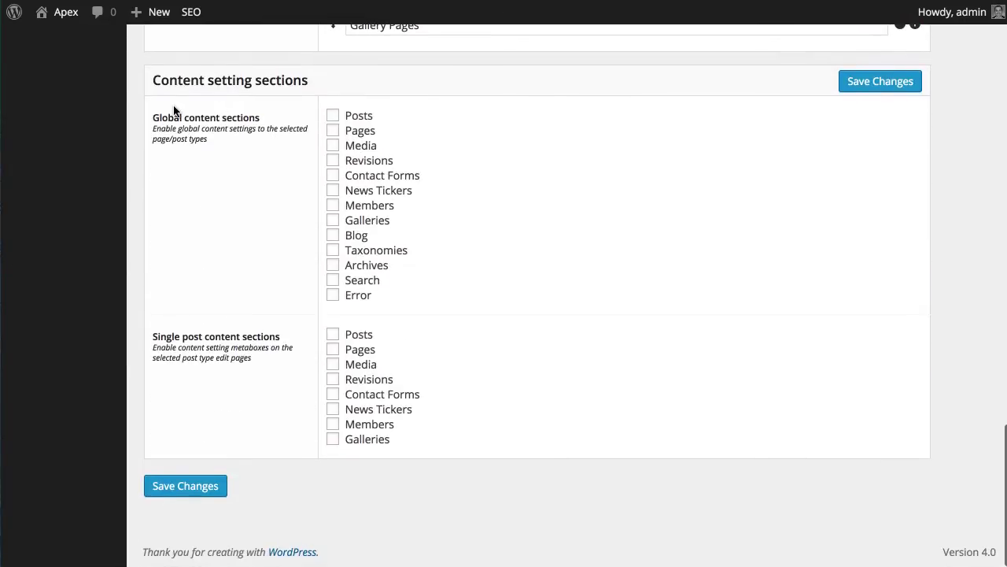
pyautogui.click(333, 130)
pyautogui.click(183, 487)
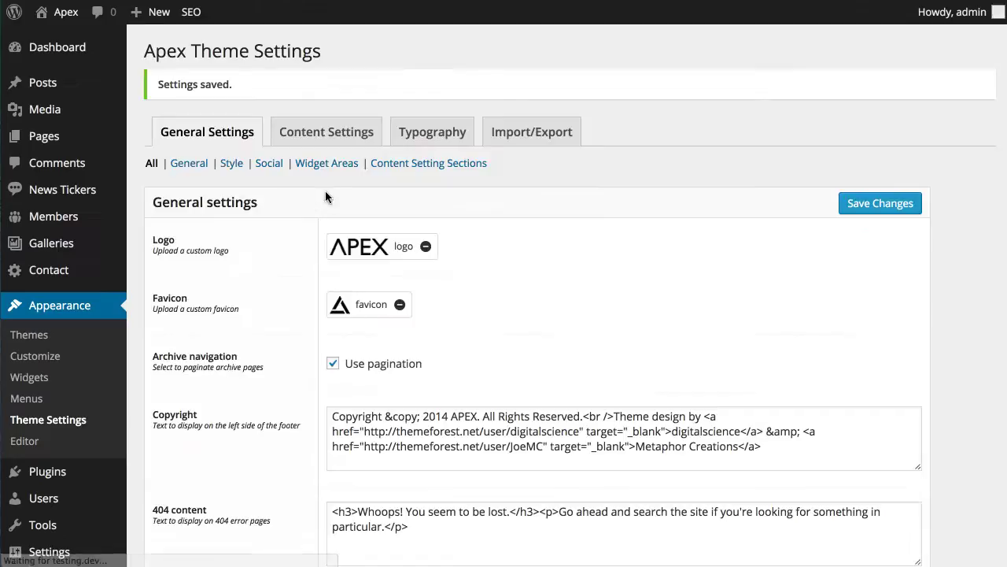
# Set the outer extra content in the default content settings to None and save the changes.
pyautogui.click(320, 133)
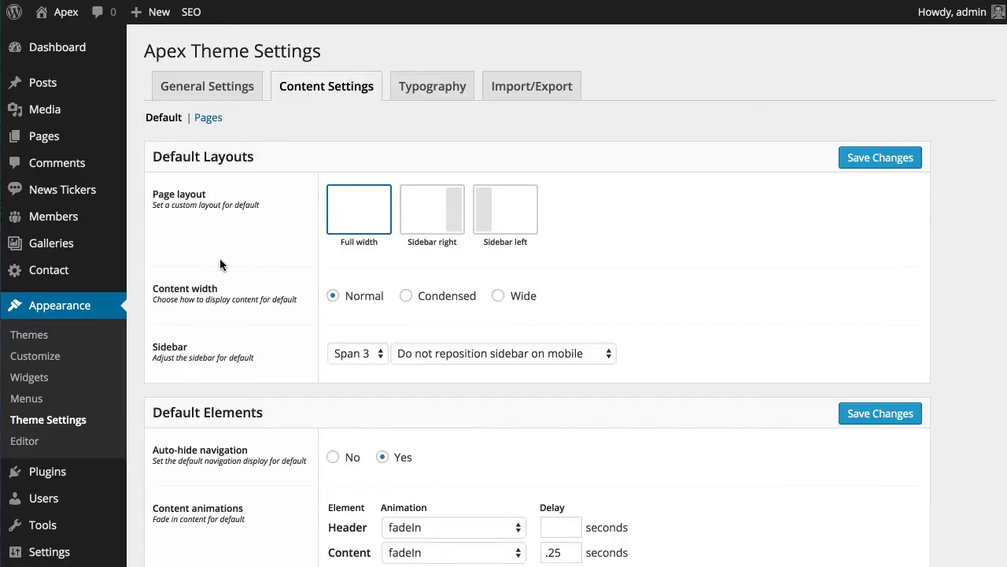
pyautogui.scroll(-5, 220, 262)
pyautogui.scroll(5, 220, 264)
pyautogui.scroll(-12, 216, 338)
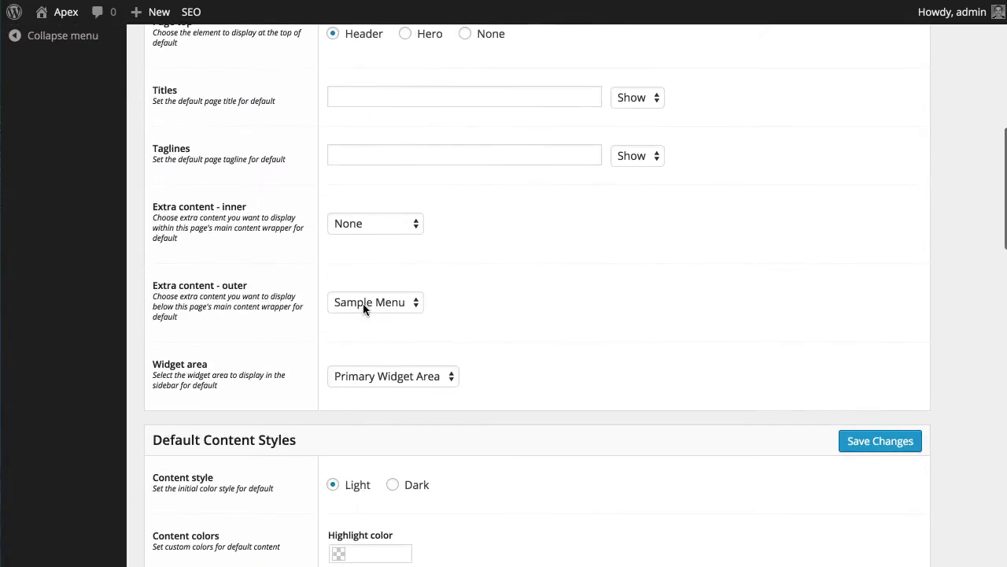
pyautogui.click(370, 307)
pyautogui.click(344, 238)
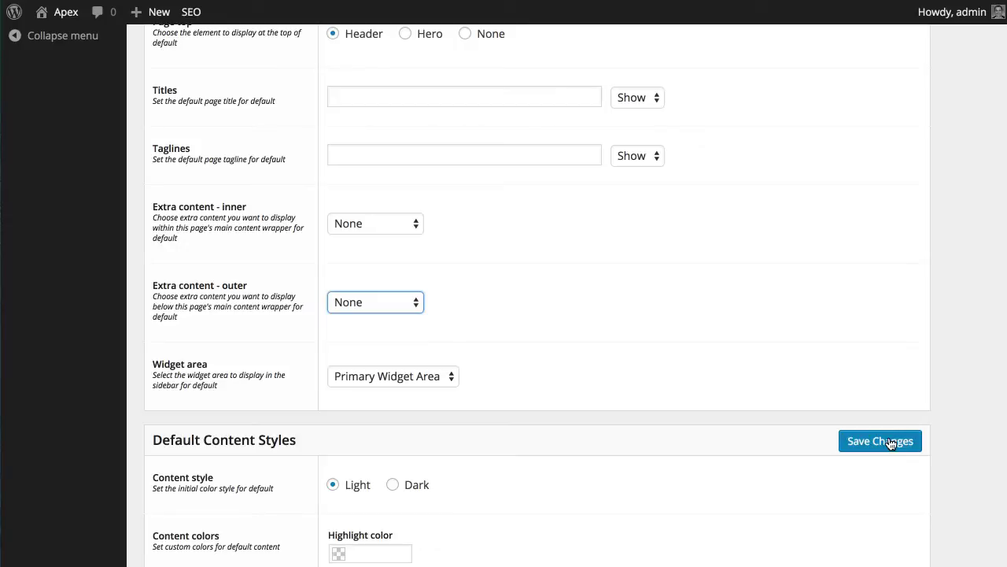
pyautogui.click(891, 443)
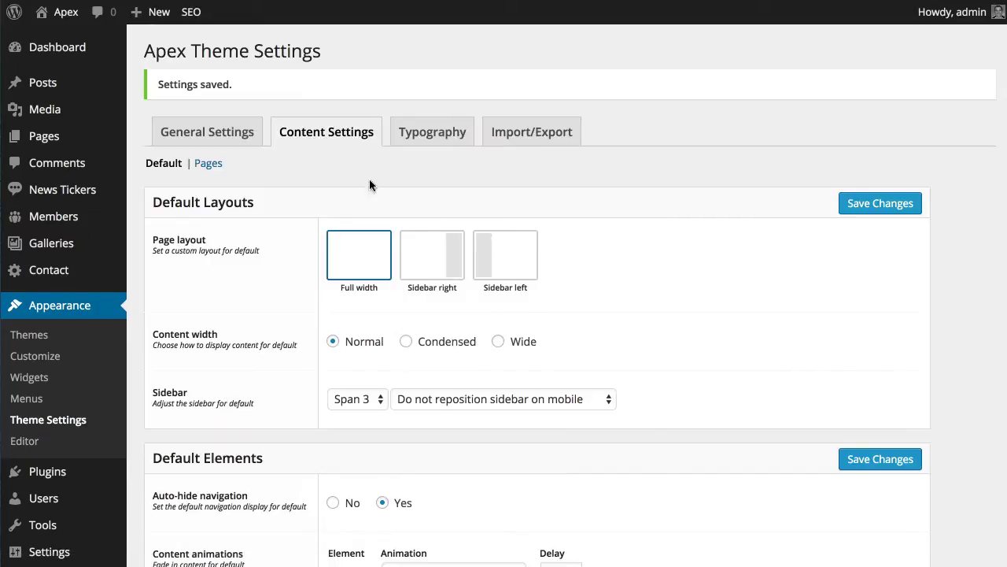
# Set the outer extra content in the Pages content settings to Sample Menu and save the changes.
pyautogui.click(223, 166)
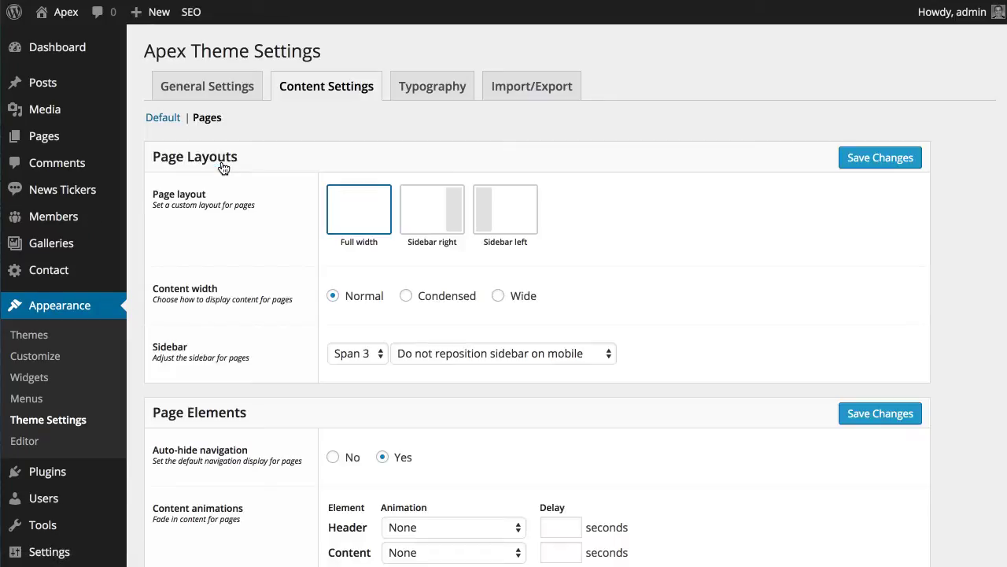
pyautogui.scroll(-10, 216, 265)
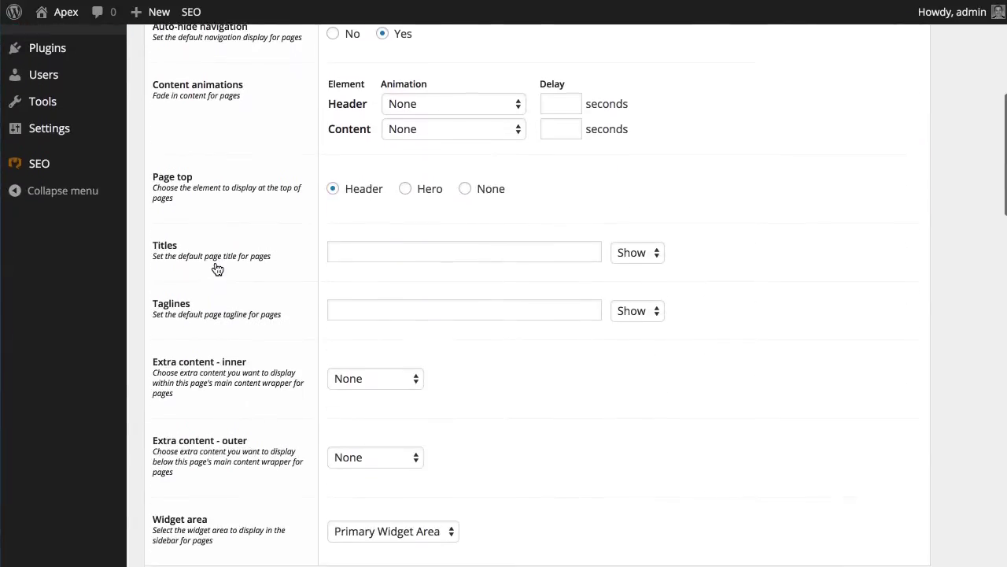
pyautogui.click(350, 309)
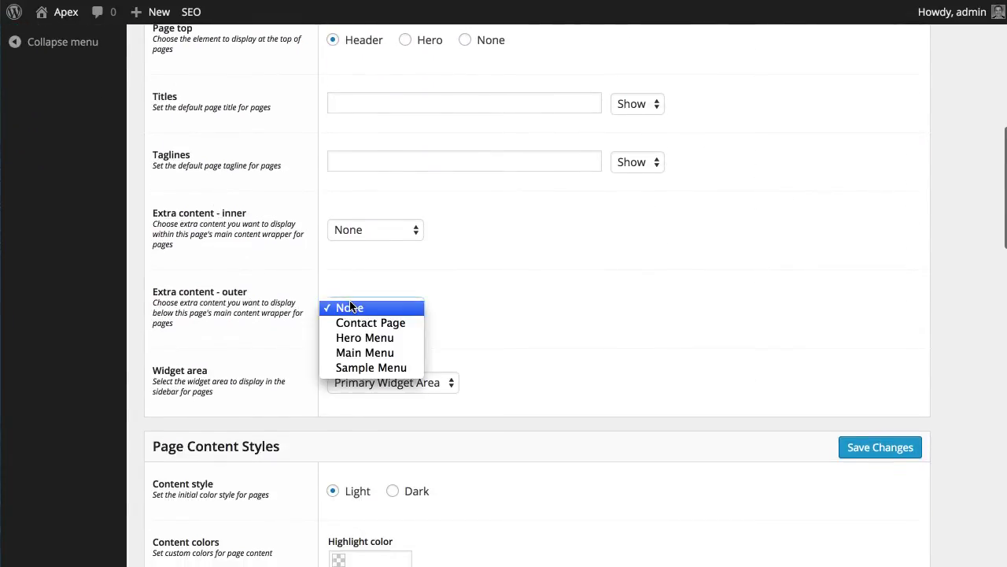
pyautogui.click(342, 367)
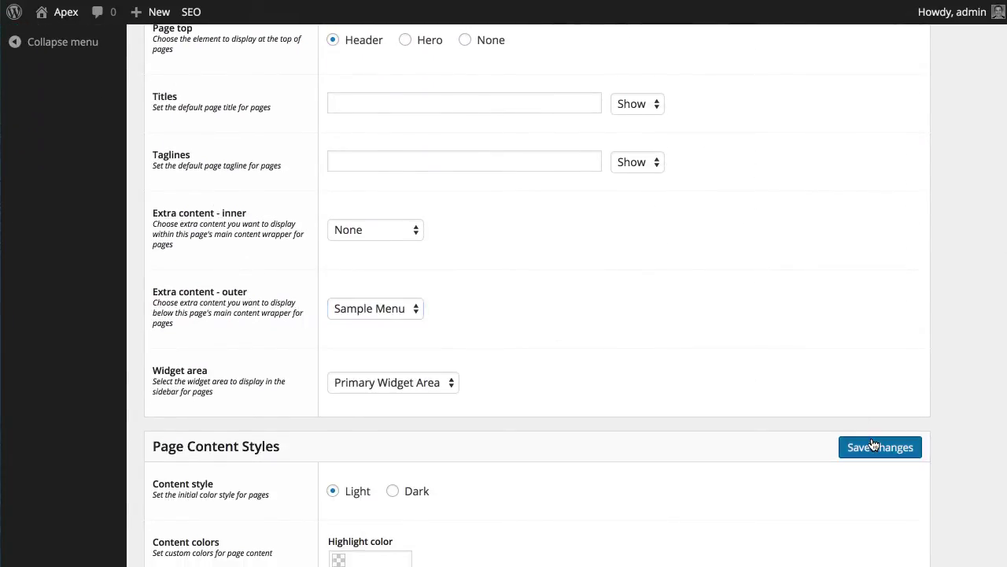
pyautogui.click(878, 447)
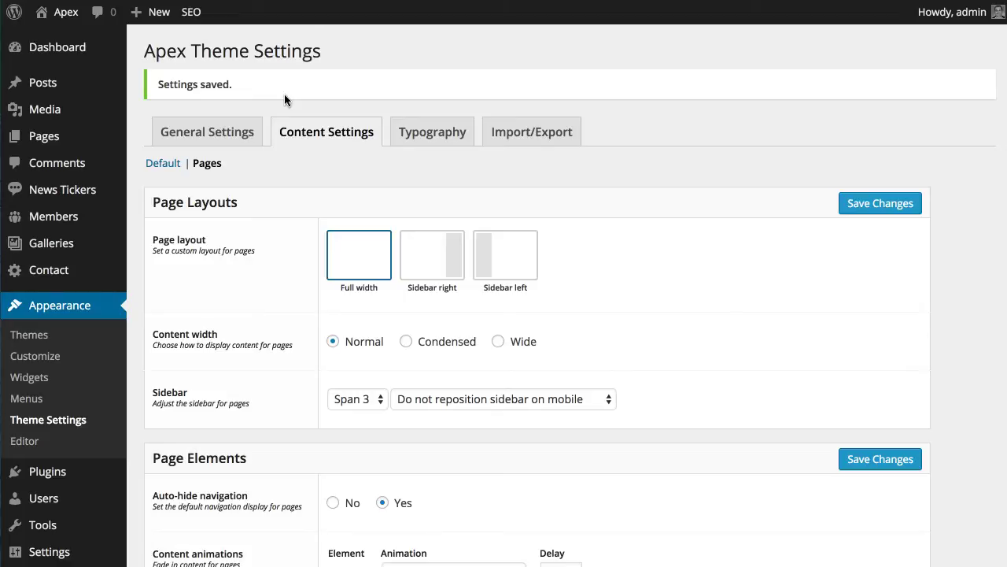
pyautogui.scroll(-10, 307, 189)
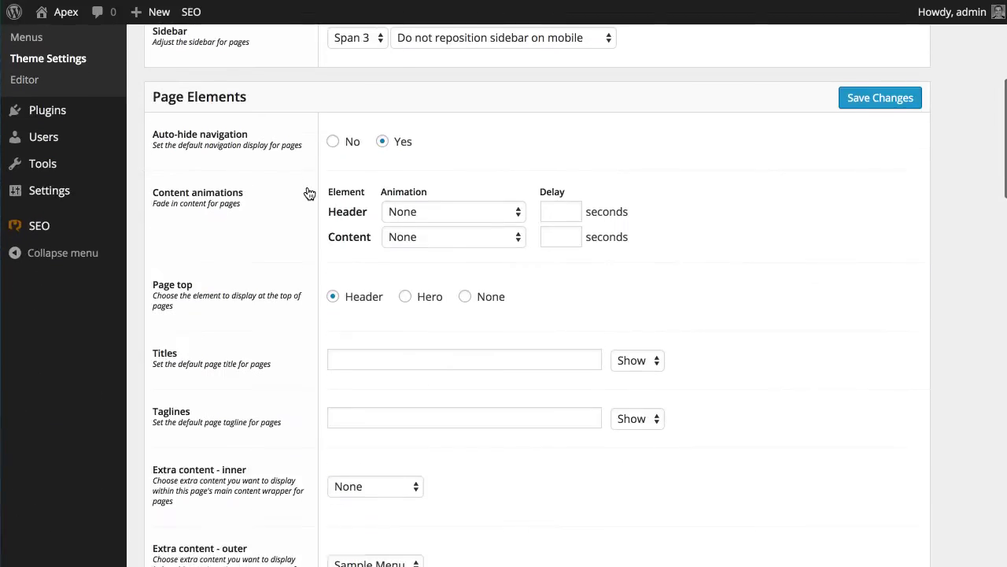
pyautogui.scroll(-2, 307, 191)
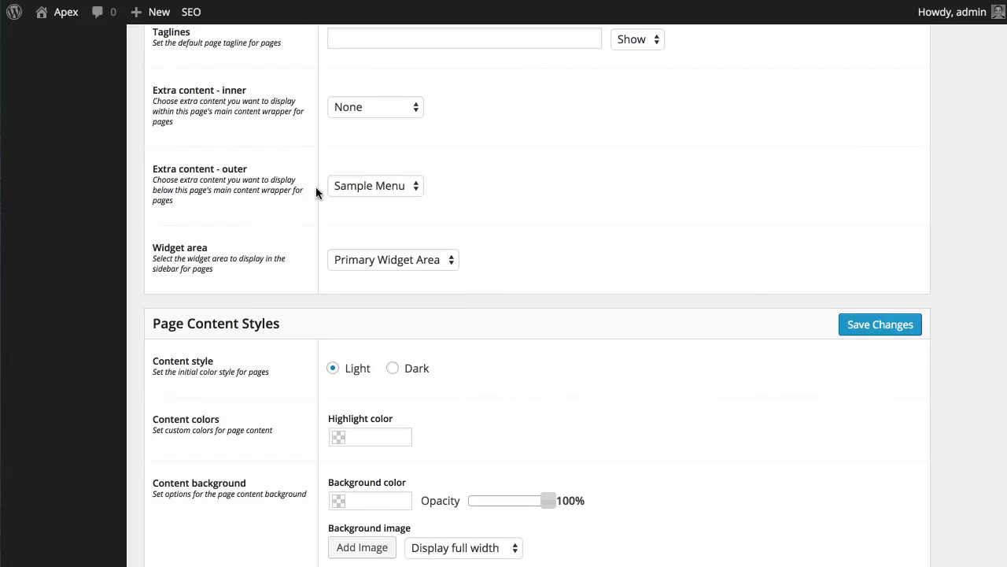
# Set the outer extra content in the Pages content settings back to None and save the changes.
pyautogui.scroll(4, 316, 192)
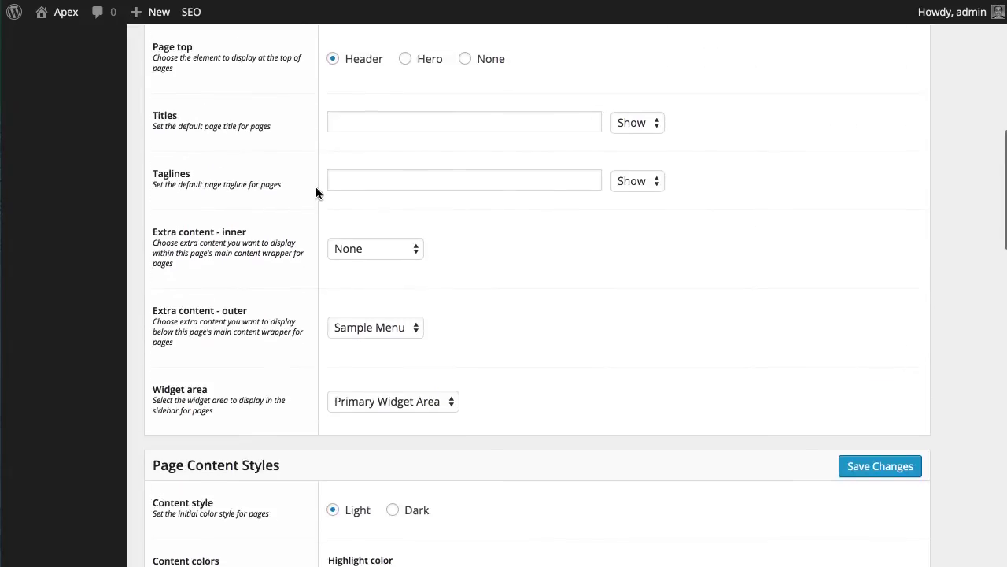
pyautogui.click(338, 323)
pyautogui.click(347, 263)
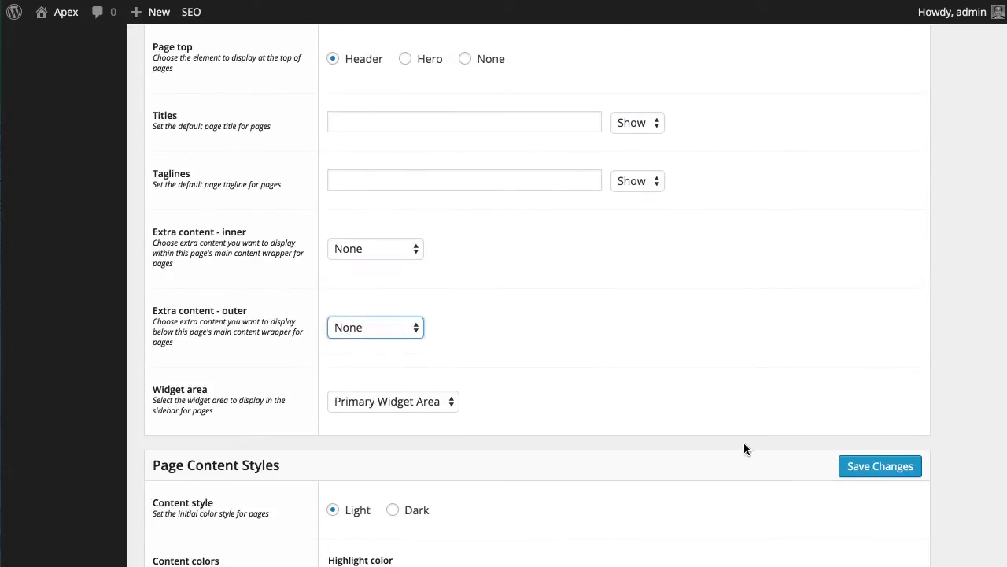
pyautogui.click(841, 468)
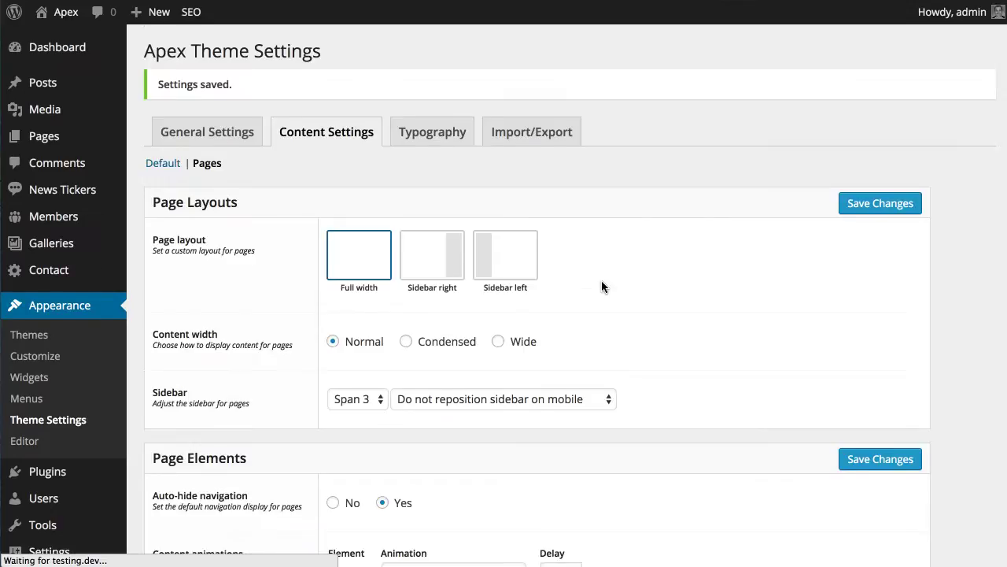
# In the content setting sections, disable Pages under global content sections, enable it under single post content sections, and save the changes.
pyautogui.click(204, 140)
pyautogui.scroll(-1, 224, 237)
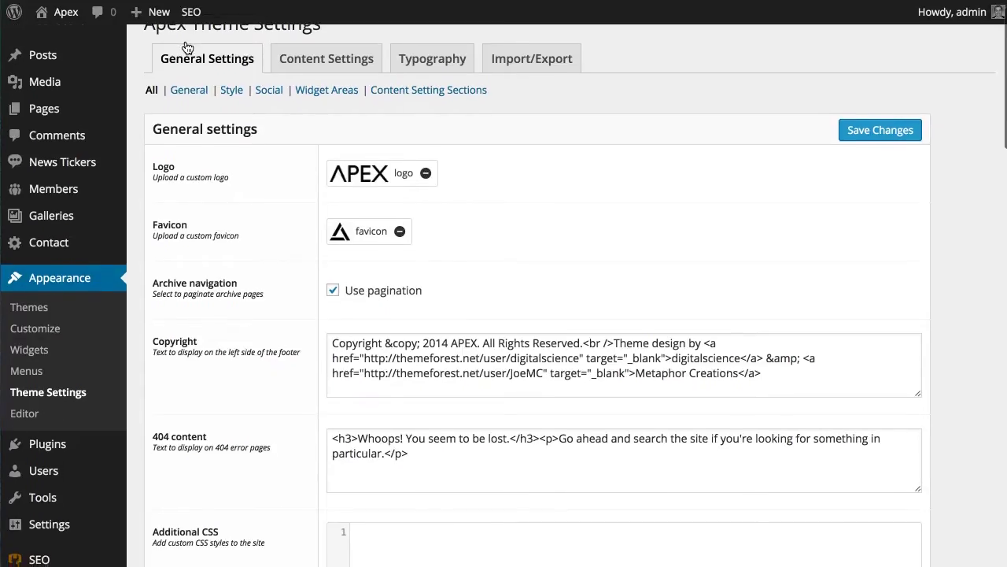
pyautogui.scroll(-15, 182, 252)
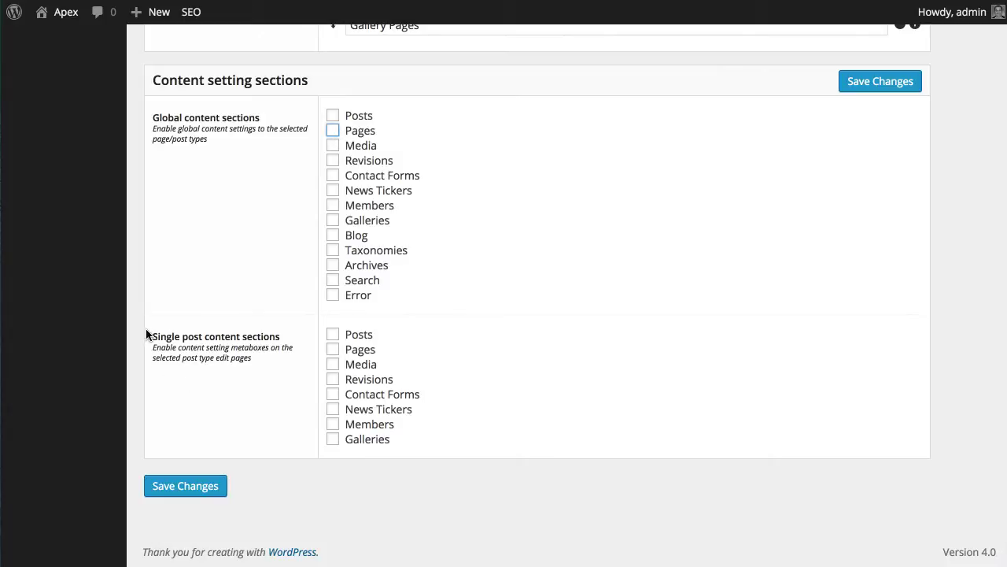
pyautogui.moveTo(155, 344); pyautogui.dragTo(276, 344)
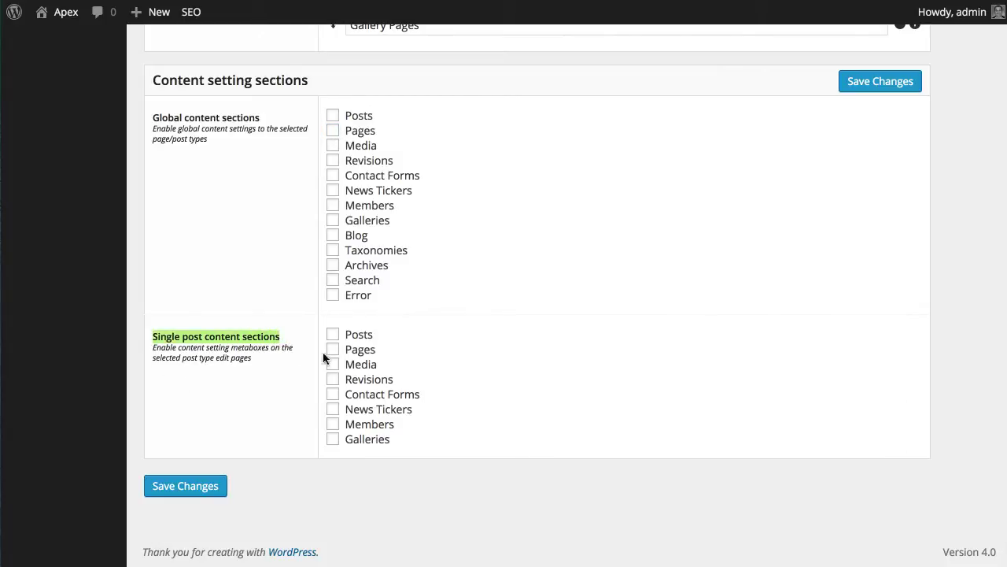
pyautogui.click(163, 487)
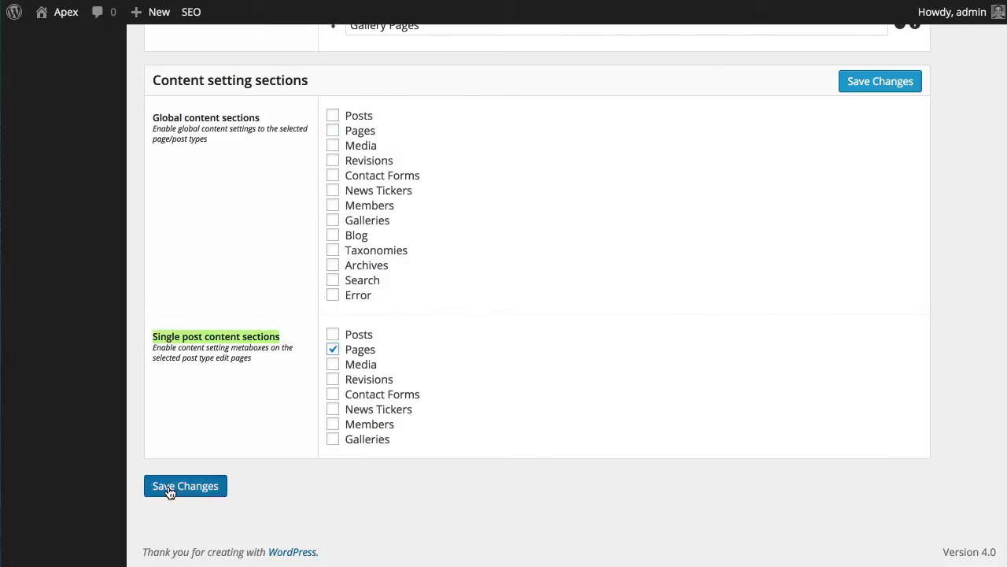
pyautogui.scroll(-20, 327, 414)
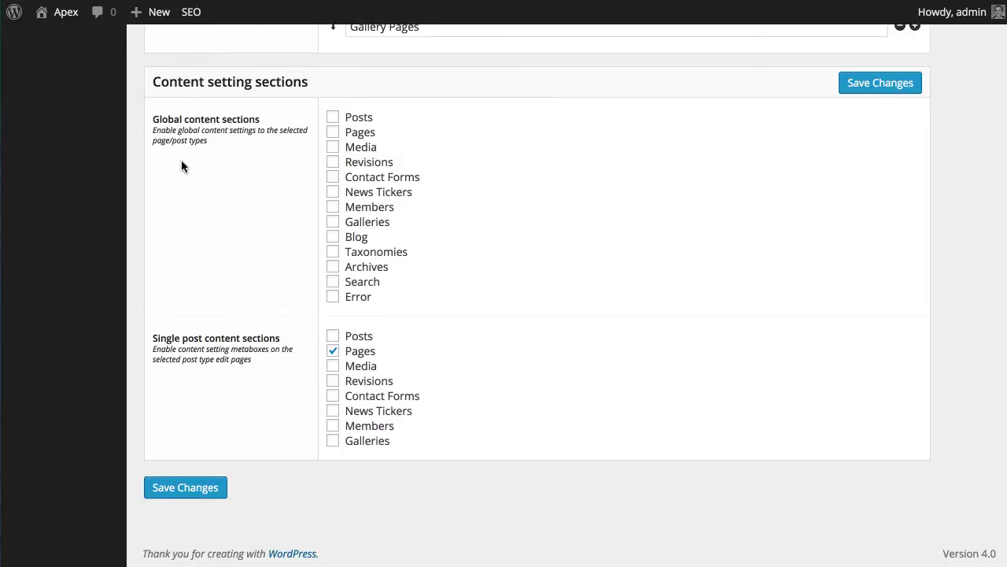
# Open Sample Page for editing from the list of all pages.
pyautogui.scroll(20, 184, 166)
pyautogui.click(21, 139)
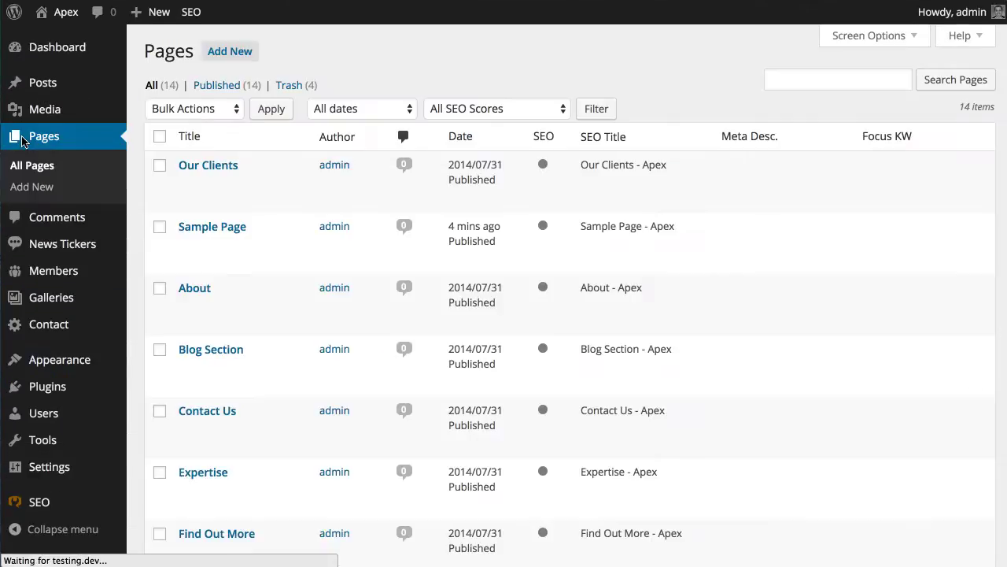
pyautogui.click(206, 228)
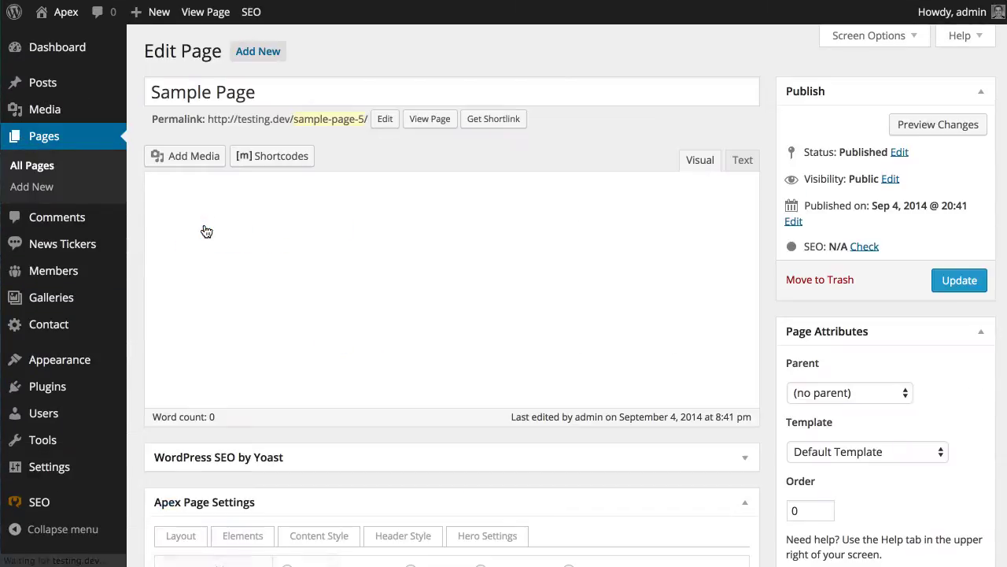
# Look through the Layout, Elements and Content Style options in Sample Page's Apex Page Settings.
pyautogui.scroll(-5, 215, 441)
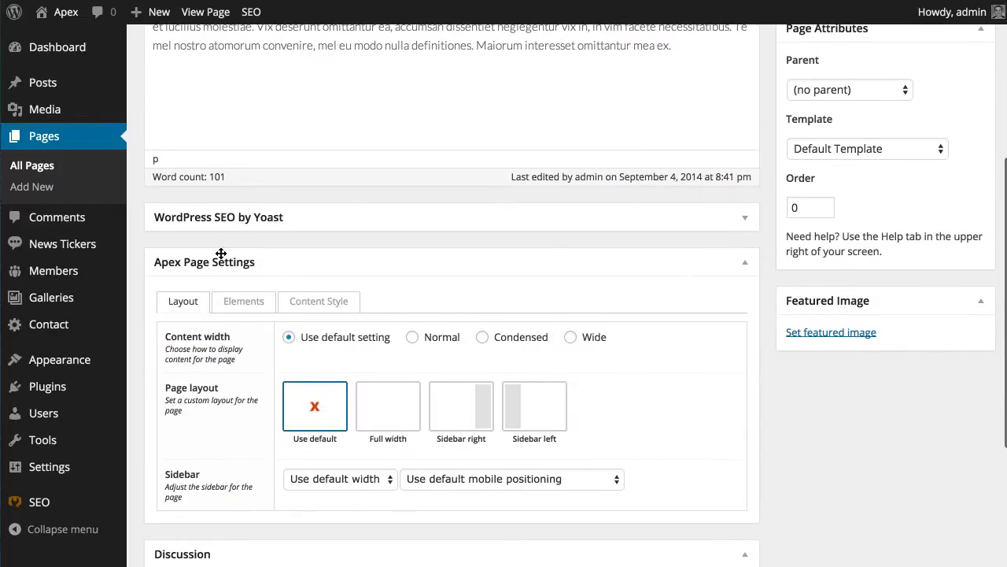
pyautogui.click(239, 306)
pyautogui.click(307, 303)
pyautogui.click(255, 309)
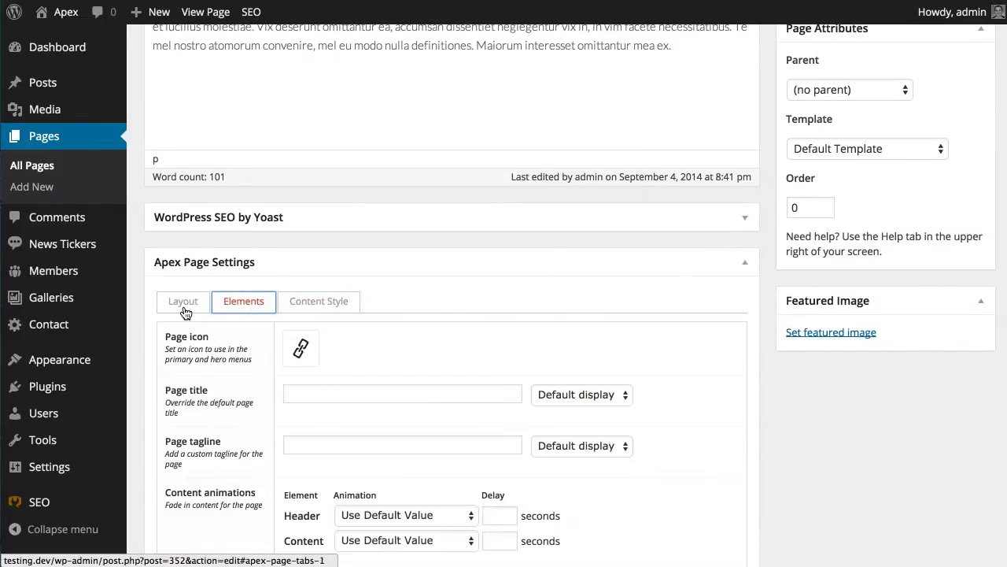
pyautogui.click(183, 301)
pyautogui.click(236, 303)
pyautogui.click(337, 303)
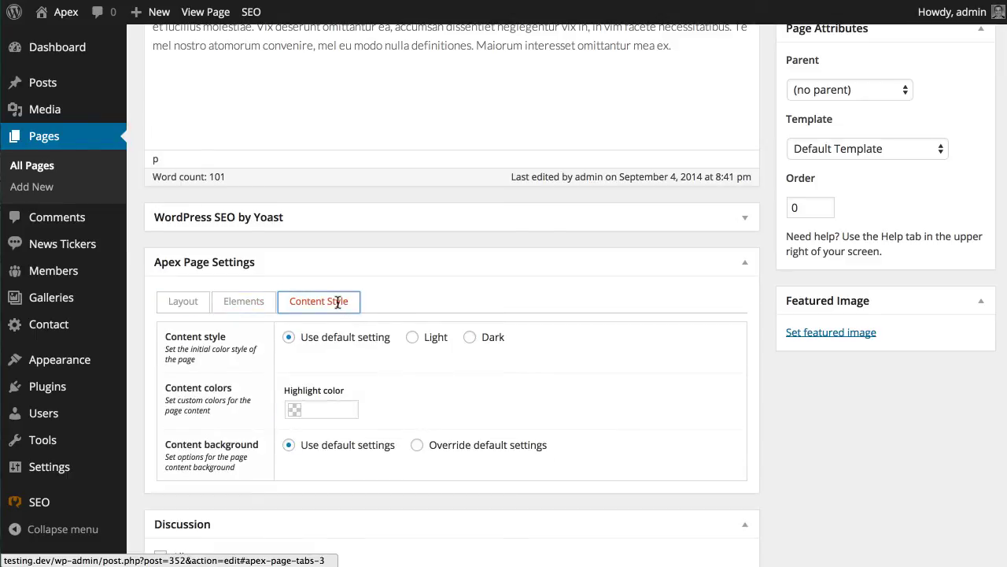
# Set Sample Page's own outer extra content to Sample Menu and update the page.
pyautogui.click(252, 307)
pyautogui.scroll(-5, 241, 343)
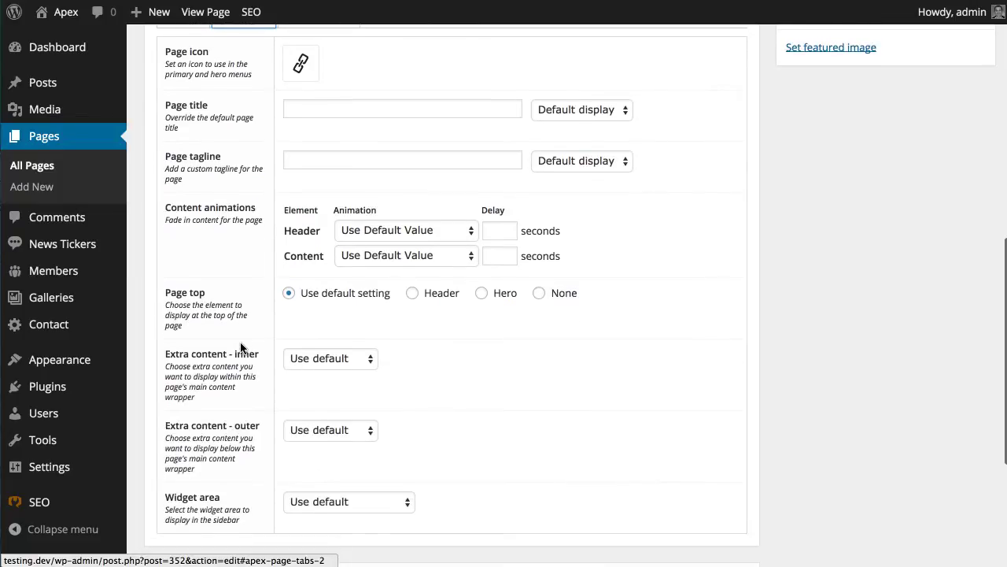
pyautogui.click(308, 430)
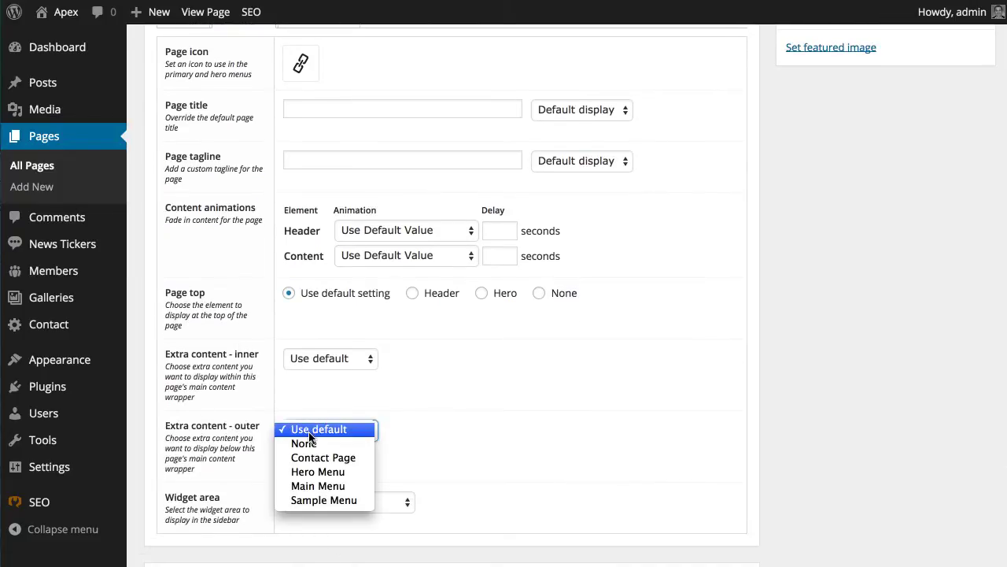
pyautogui.click(310, 500)
pyautogui.scroll(10, 780, 381)
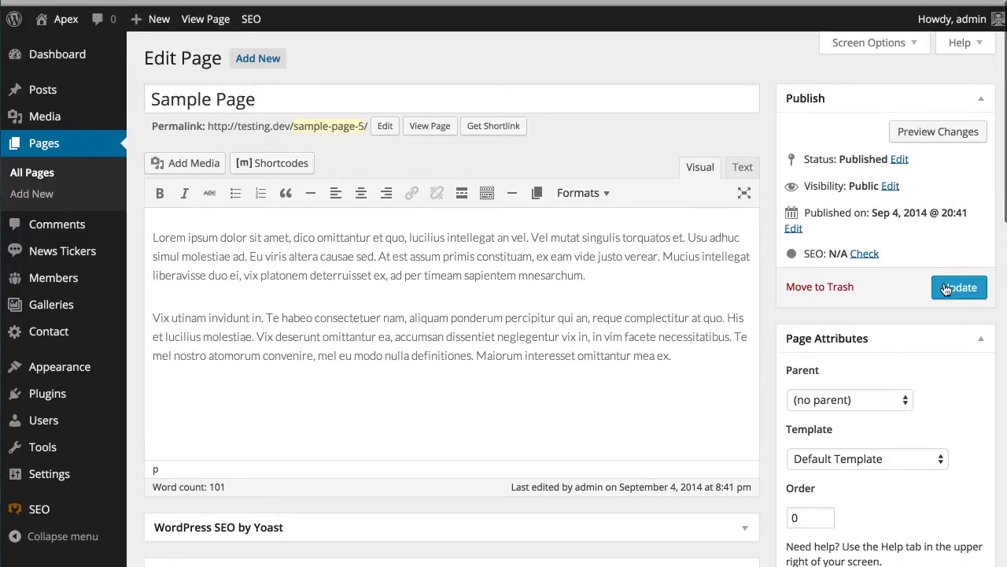
pyautogui.click(947, 289)
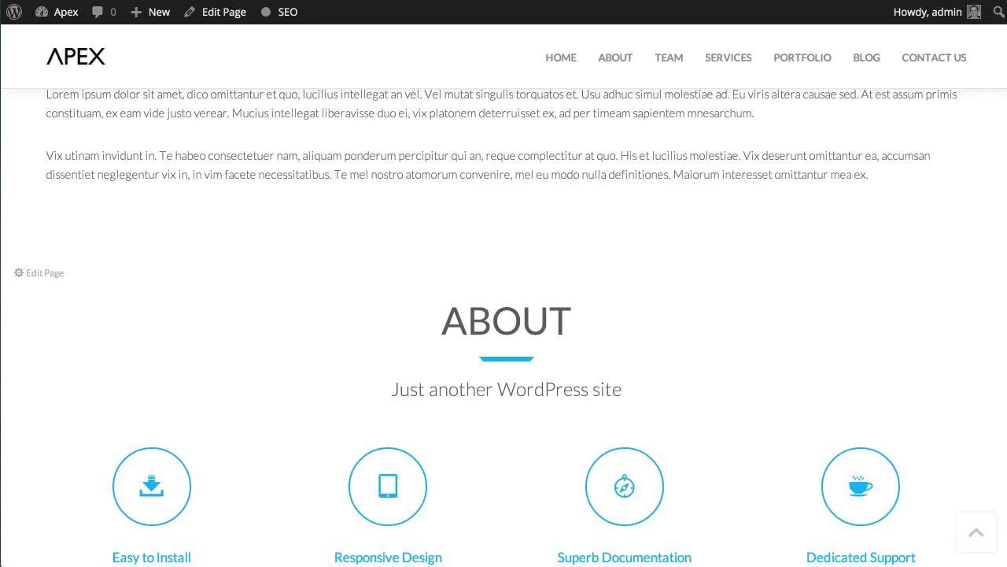
# Reload the live Sample Page and examine the extra content sections below its main text down to the footer.
pyautogui.press('super+r')
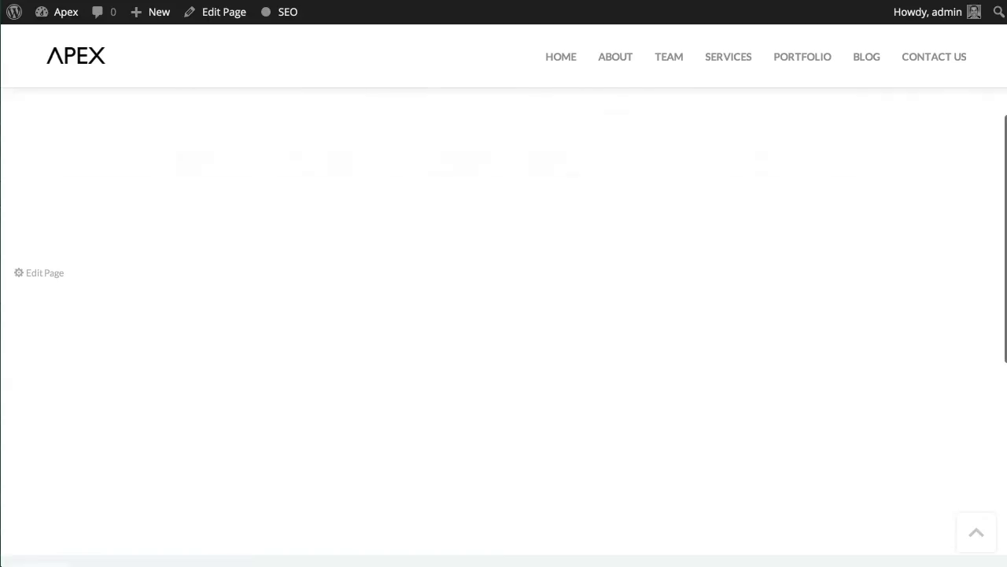
pyautogui.scroll(-8, 510, 342)
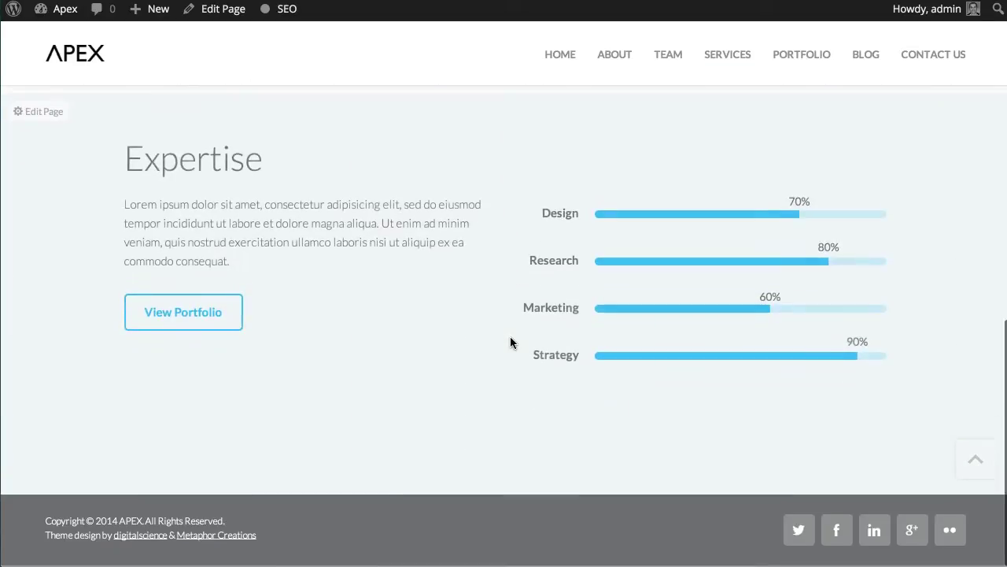
pyautogui.scroll(10, 510, 342)
pyautogui.scroll(-5, 510, 343)
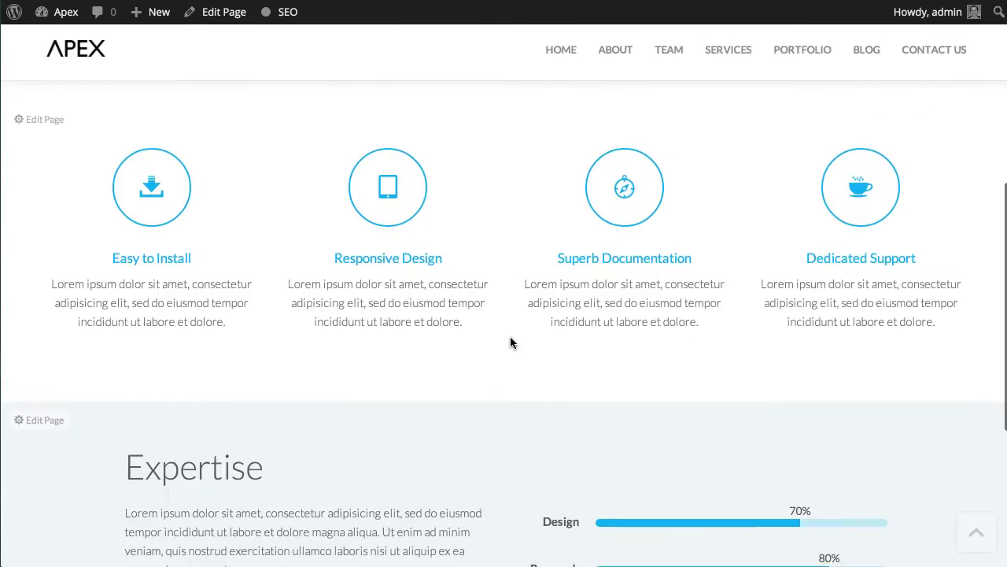
pyautogui.scroll(-1, 510, 342)
pyautogui.scroll(-3, 511, 338)
pyautogui.scroll(10, 511, 339)
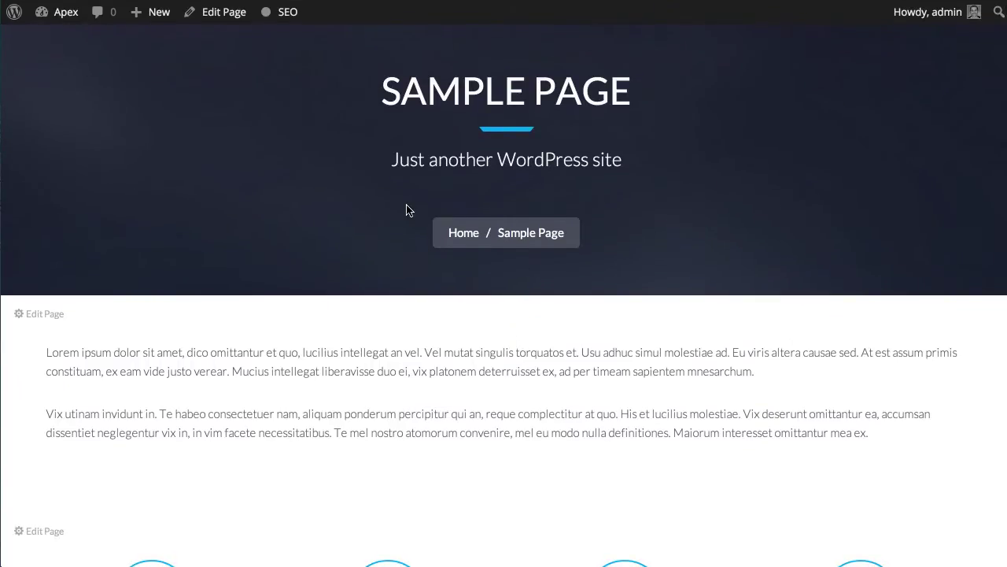
pyautogui.scroll(-5, 434, 277)
pyautogui.scroll(-2, 432, 277)
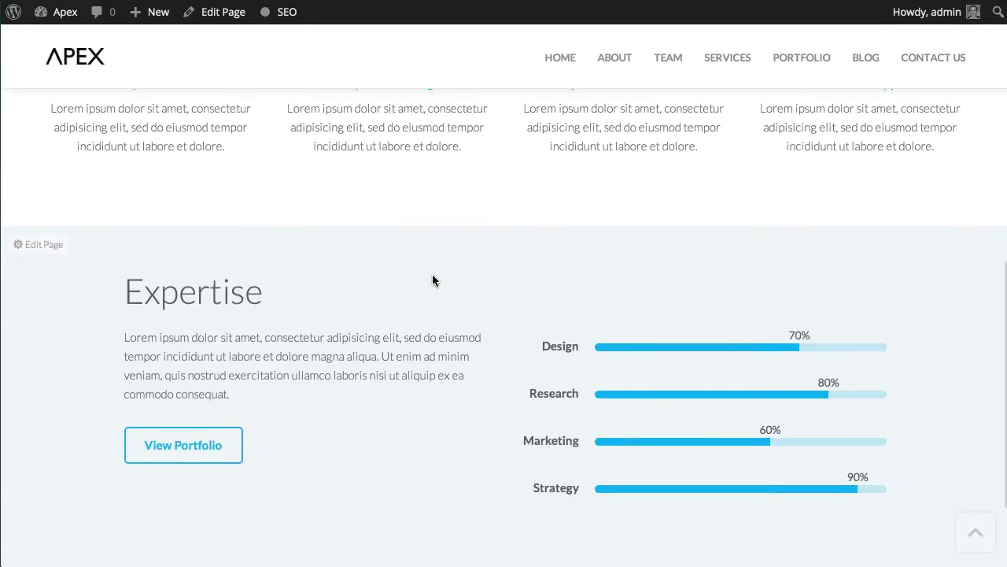
pyautogui.scroll(5, 432, 281)
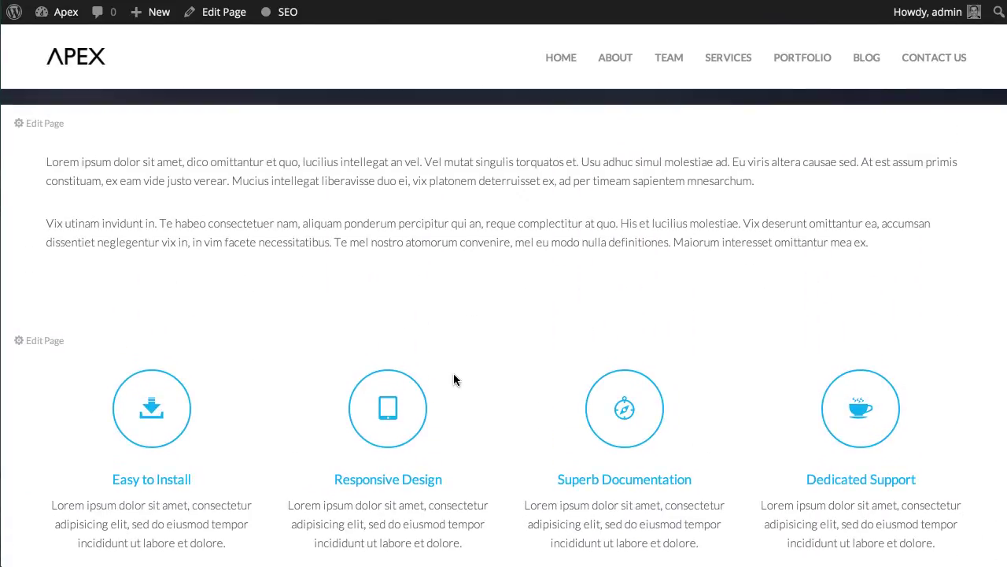
pyautogui.scroll(-4, 453, 377)
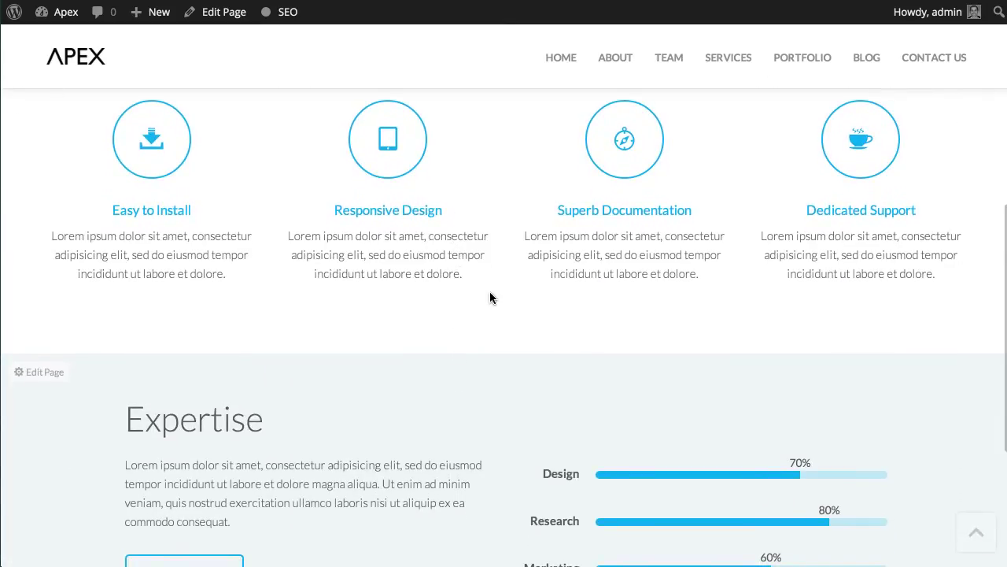
pyautogui.scroll(-1, 490, 297)
pyautogui.scroll(6, 490, 294)
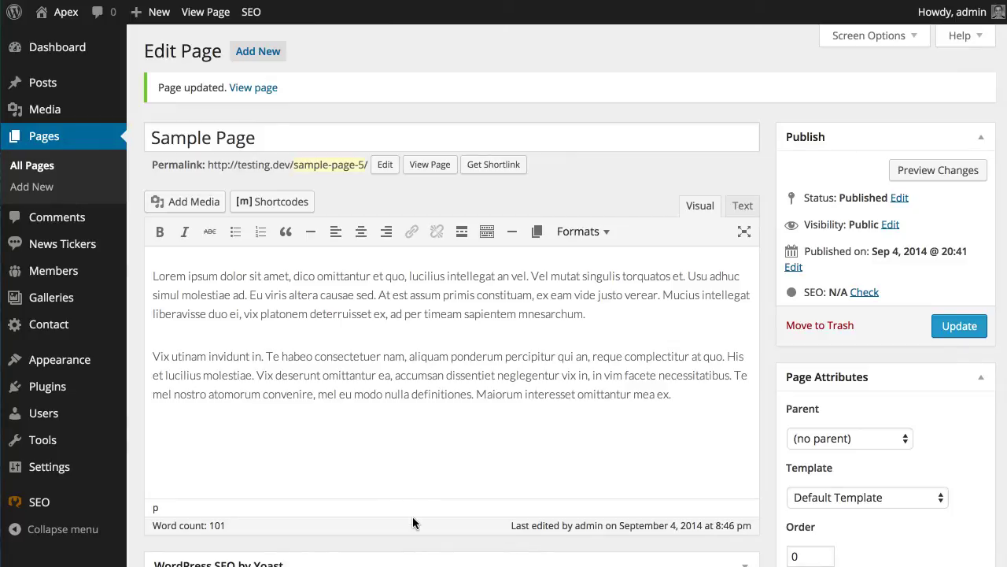
# Set Sample Page's layout to Sidebar right and check the mobile positioning choices for the sidebar.
pyautogui.scroll(-5, 412, 516)
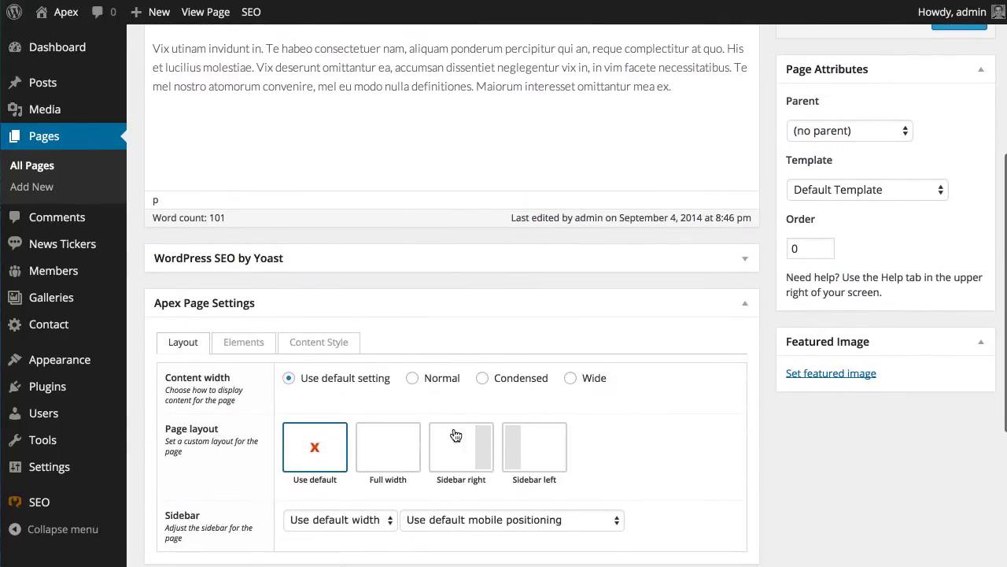
pyautogui.click(464, 443)
pyautogui.scroll(-1, 463, 467)
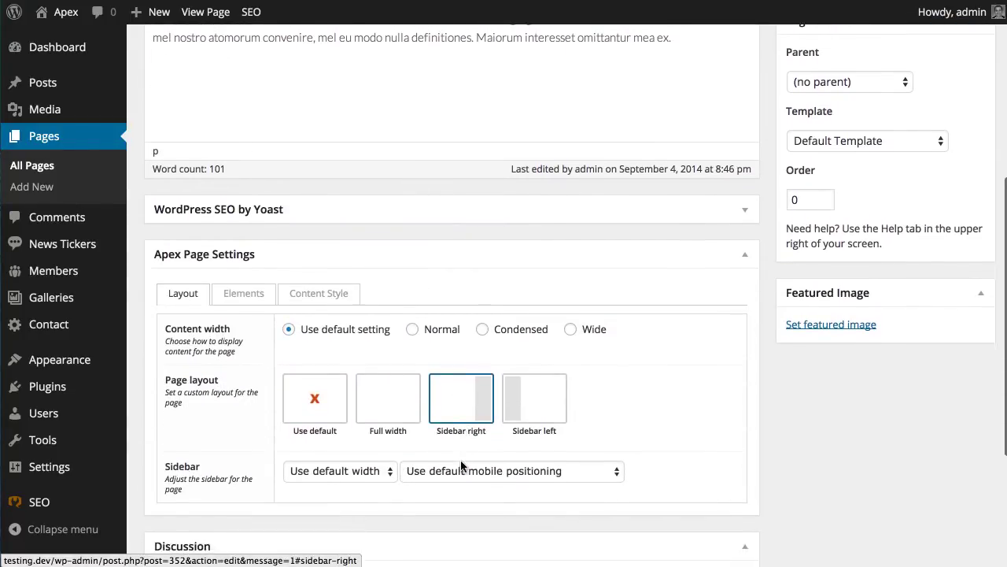
pyautogui.click(452, 465)
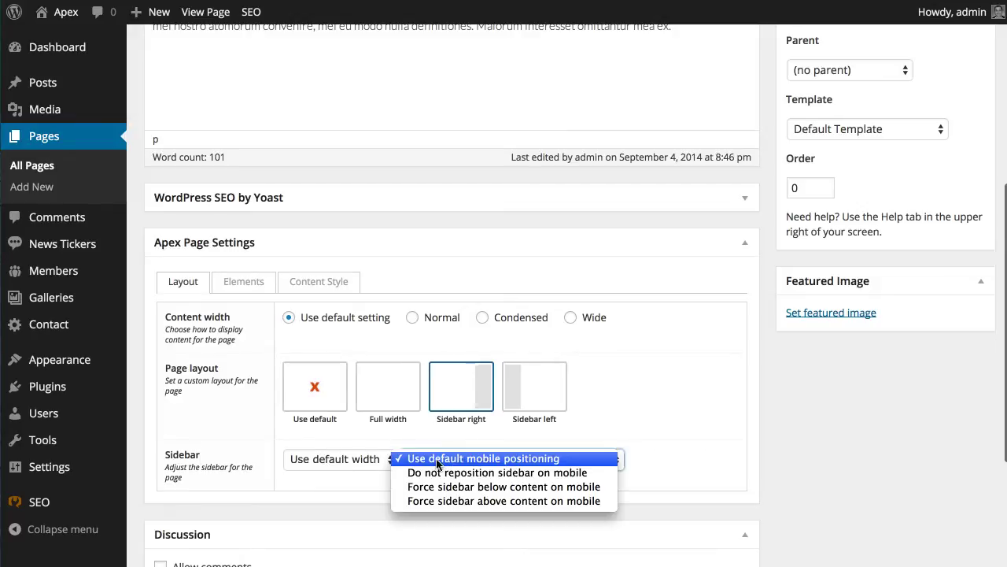
pyautogui.click(353, 438)
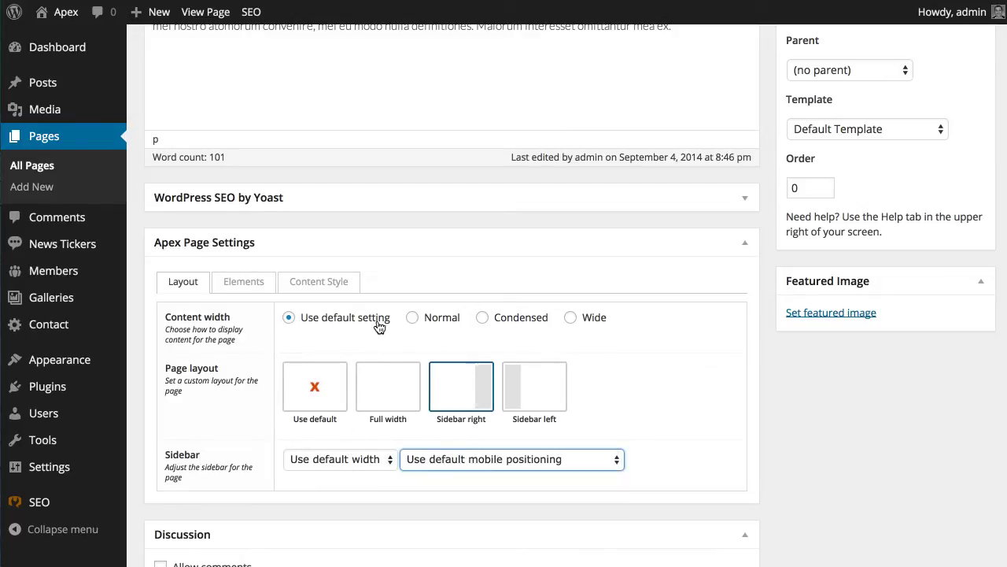
# Set Sample Page's widget area to Primary Widget Area, update the page and reload its live view.
pyautogui.click(251, 285)
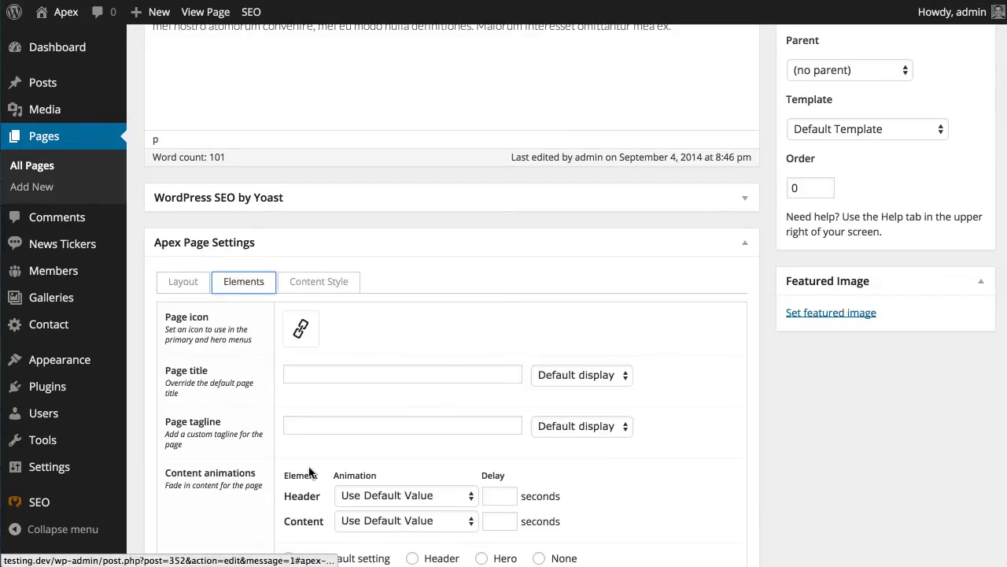
pyautogui.scroll(-5, 309, 472)
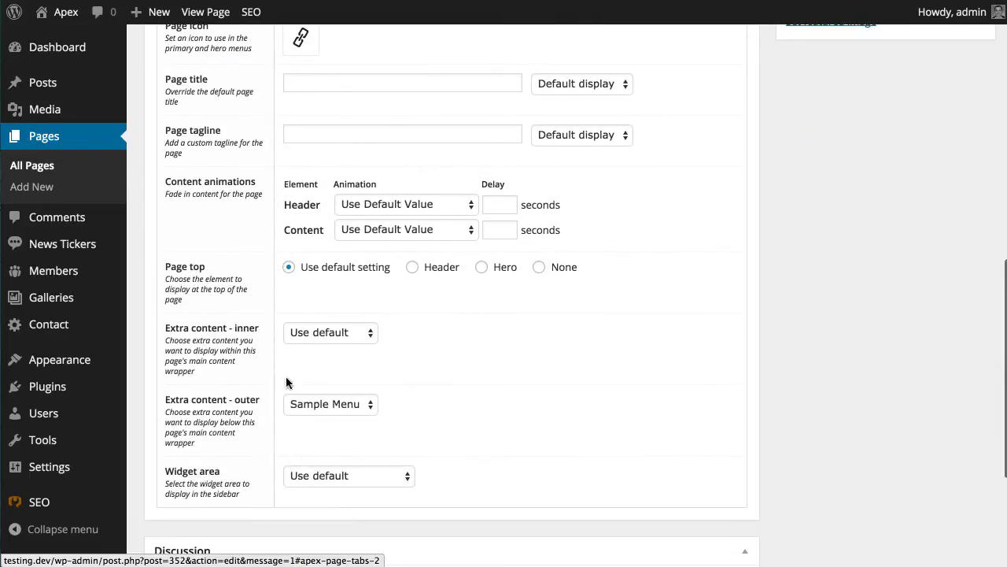
pyautogui.click(303, 477)
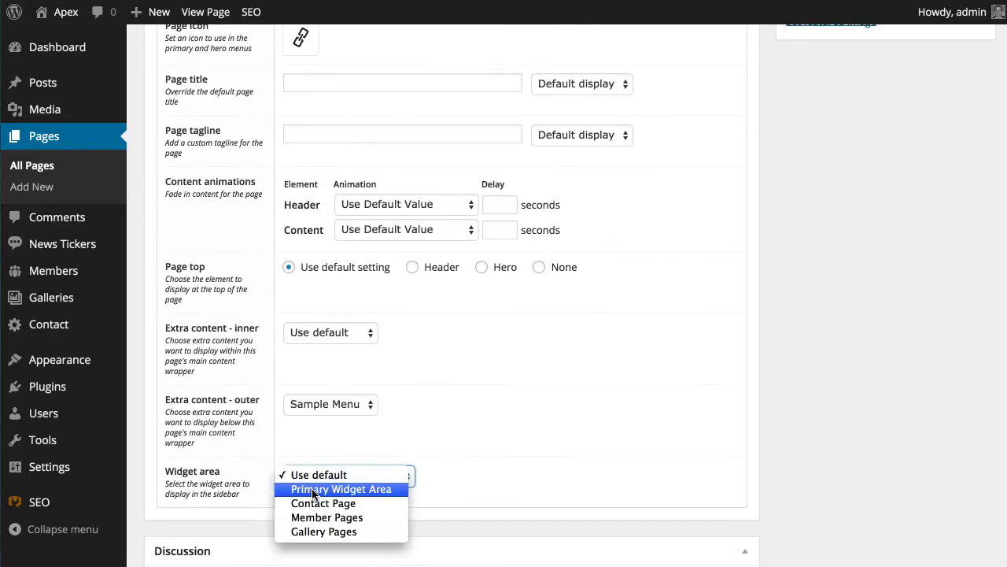
pyautogui.click(313, 489)
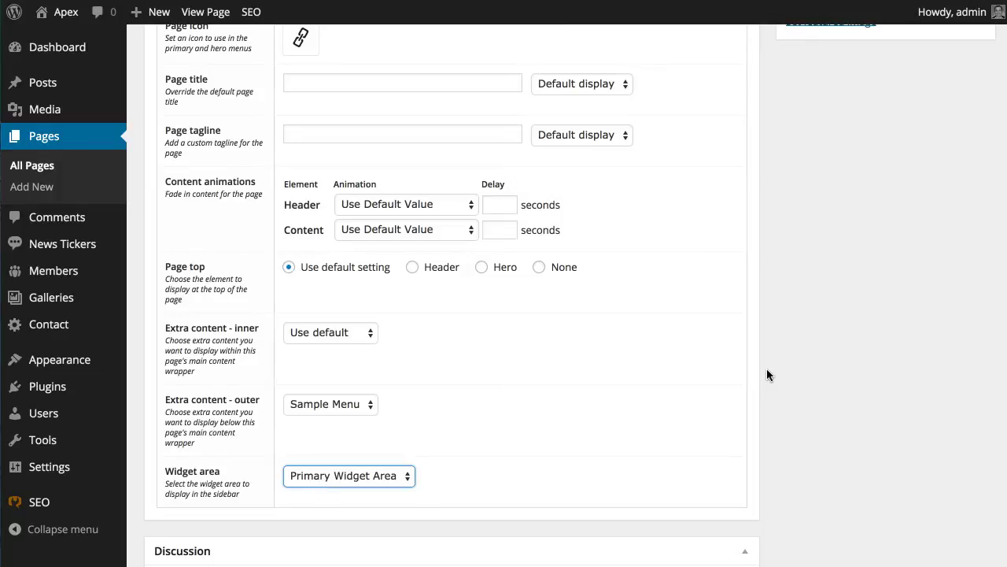
pyautogui.scroll(8, 766, 368)
pyautogui.click(960, 171)
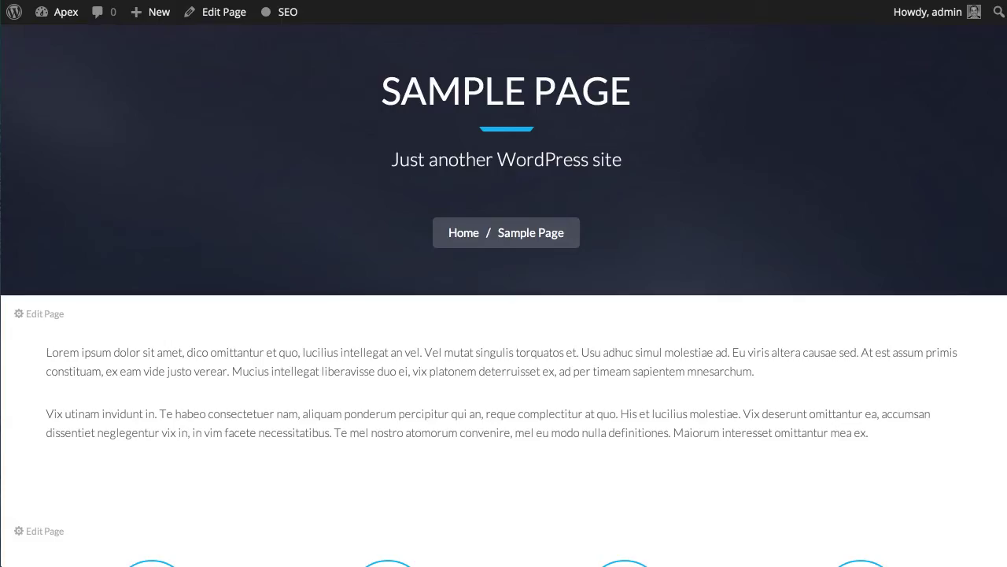
pyautogui.press('super+r')
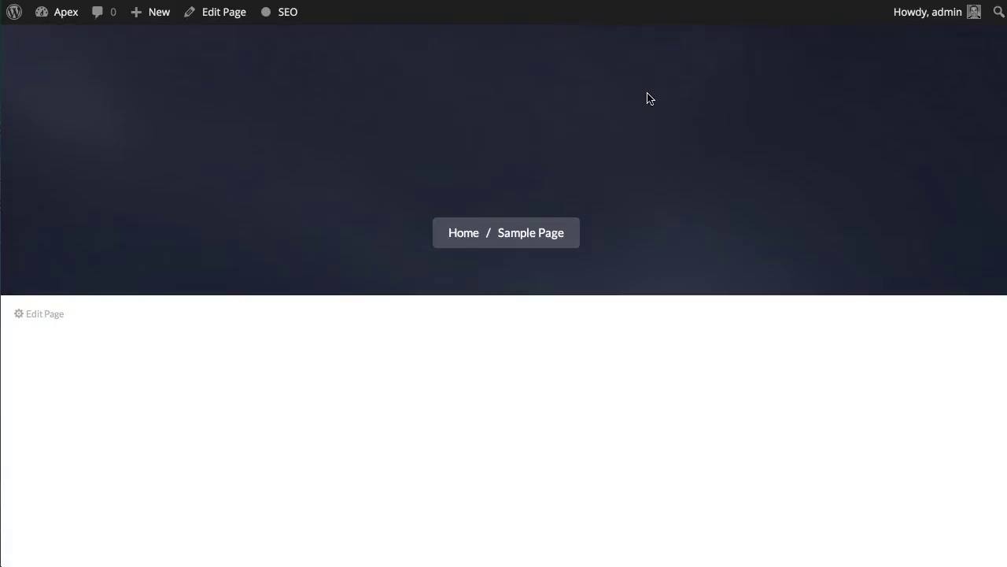
# Examine the live Sample Page's sidebar widgets and the extra content sections below them.
pyautogui.scroll(-2, 605, 225)
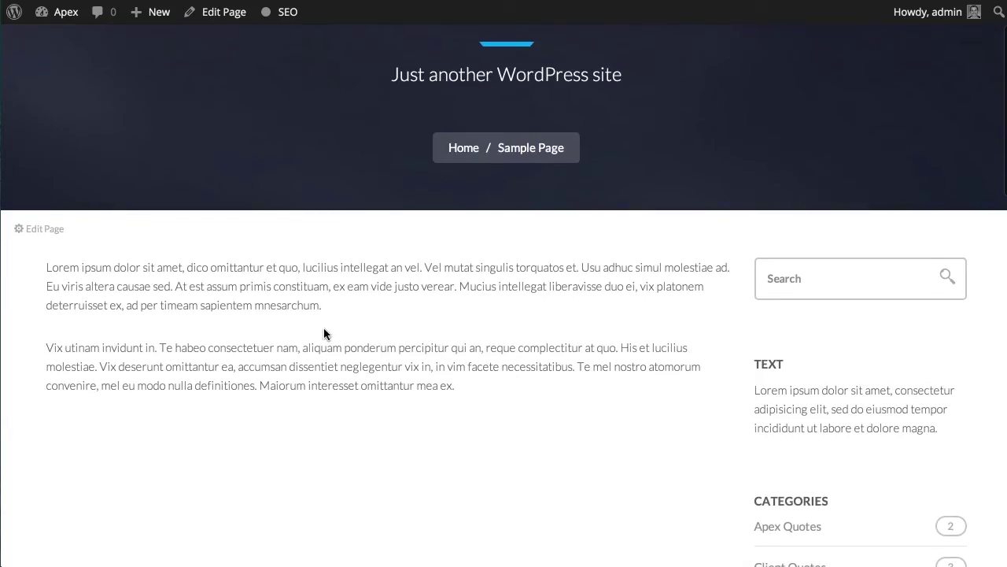
pyautogui.scroll(-3, 325, 328)
pyautogui.scroll(-3, 865, 413)
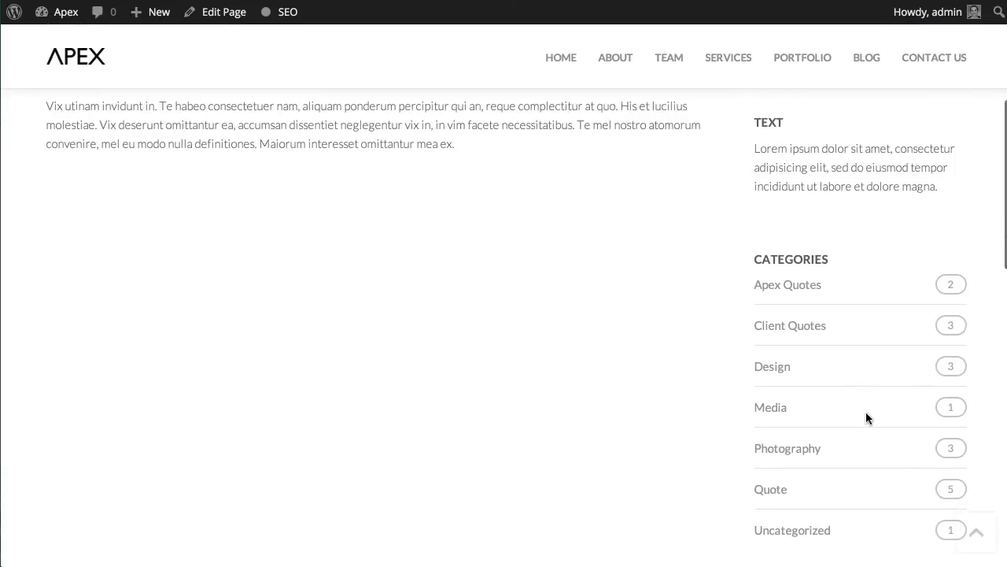
pyautogui.scroll(-8, 866, 411)
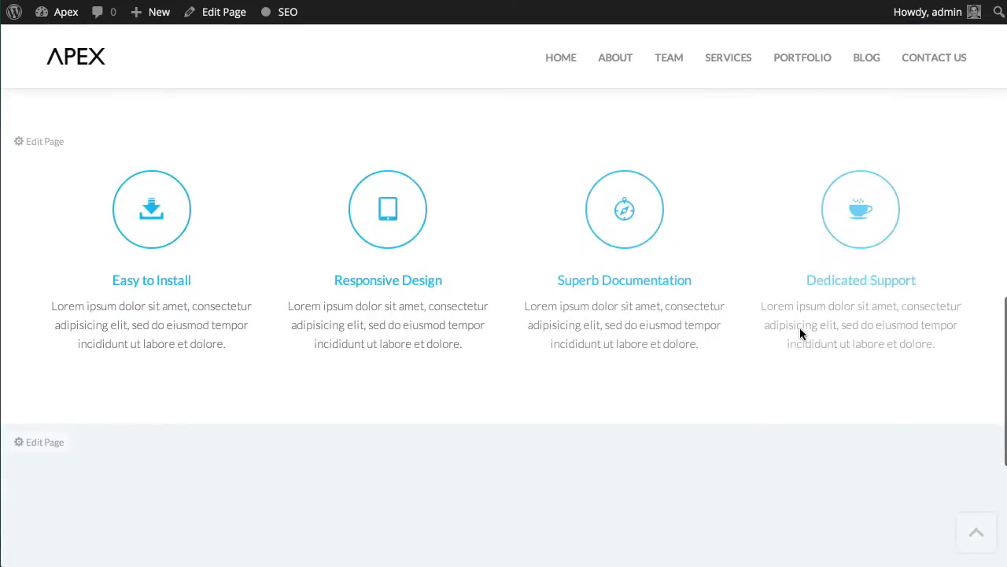
pyautogui.scroll(6, 800, 333)
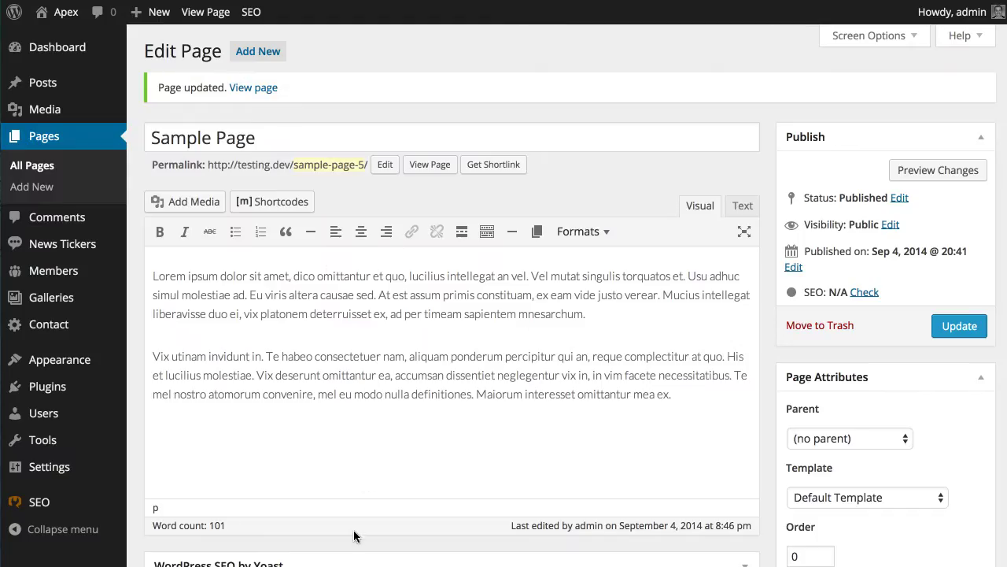
# Set Sample Page's outer extra content to None in the Apex page settings.
pyautogui.scroll(-6, 353, 536)
pyautogui.click(241, 187)
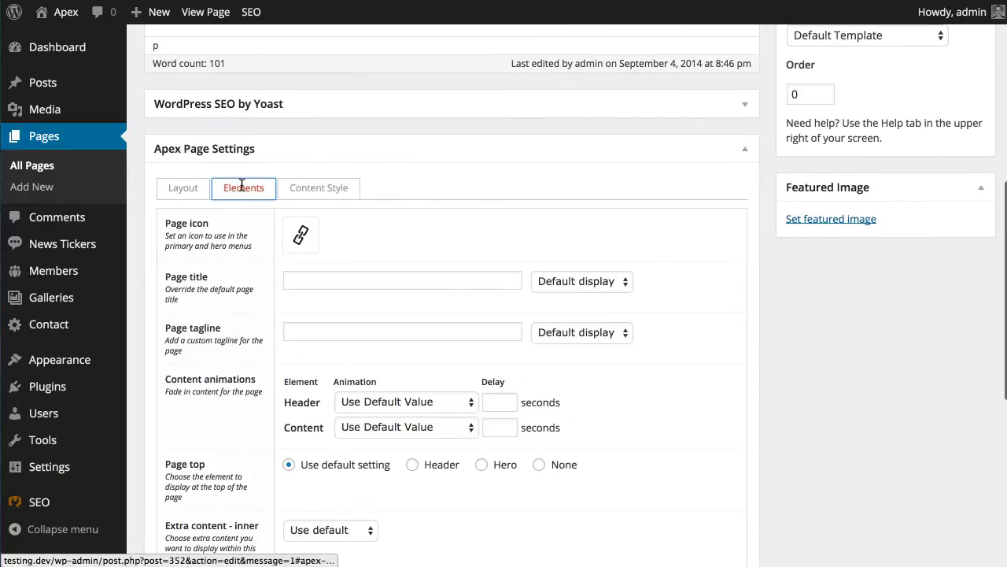
pyautogui.scroll(-5, 210, 444)
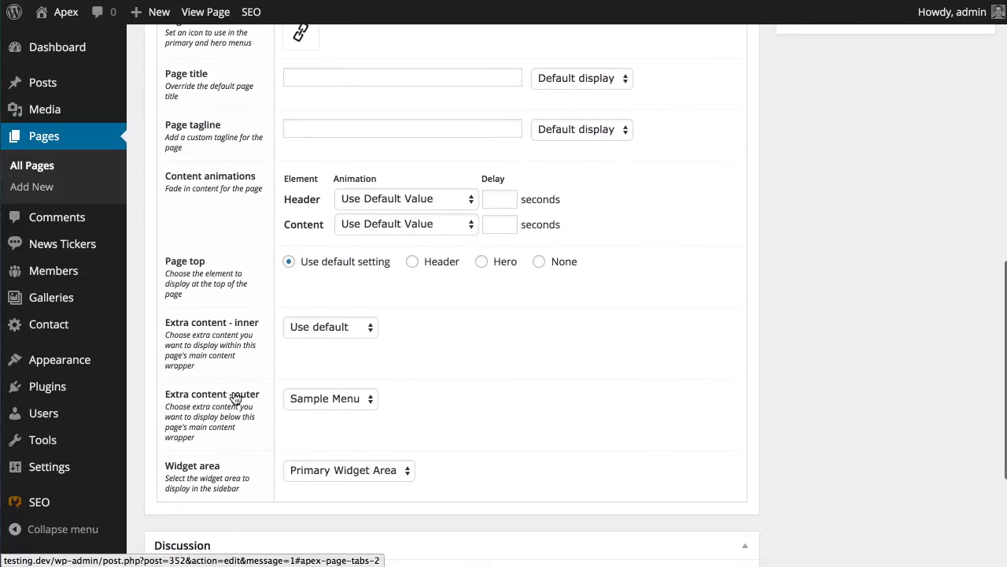
pyautogui.doubleClick(254, 397)
pyautogui.click(299, 400)
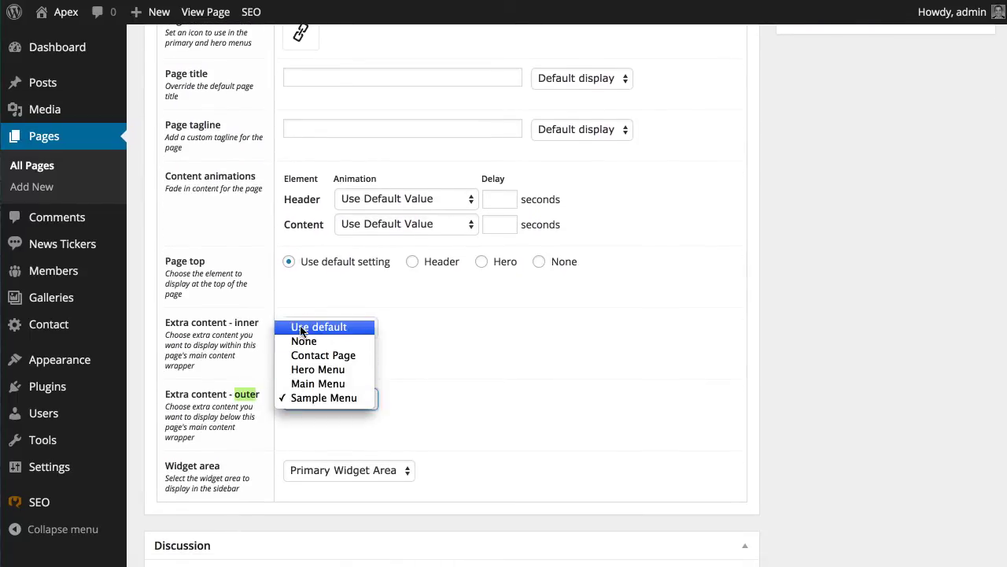
pyautogui.click(293, 342)
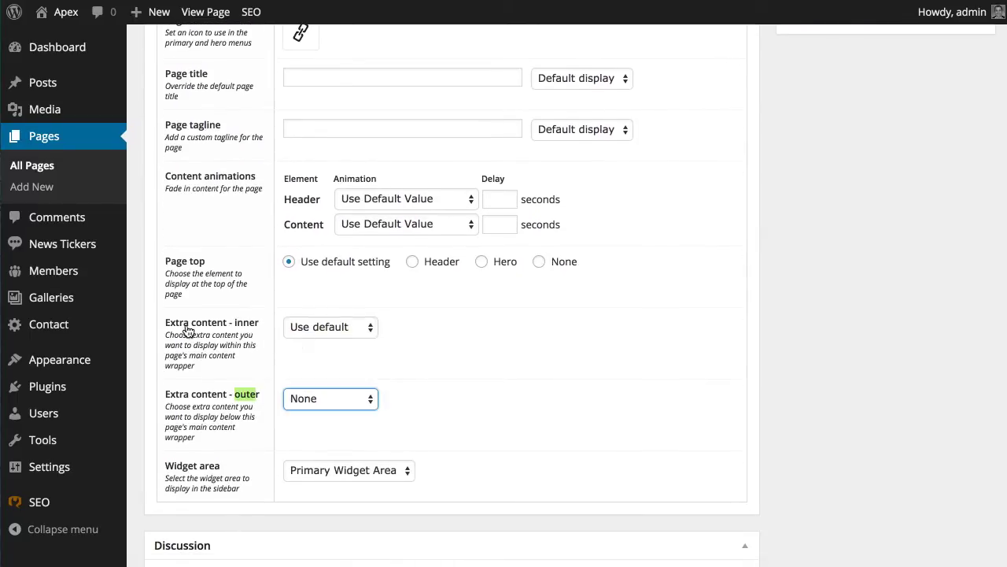
# Set Sample Page's inner extra content to Sample Menu and update the page.
pyautogui.click(309, 328)
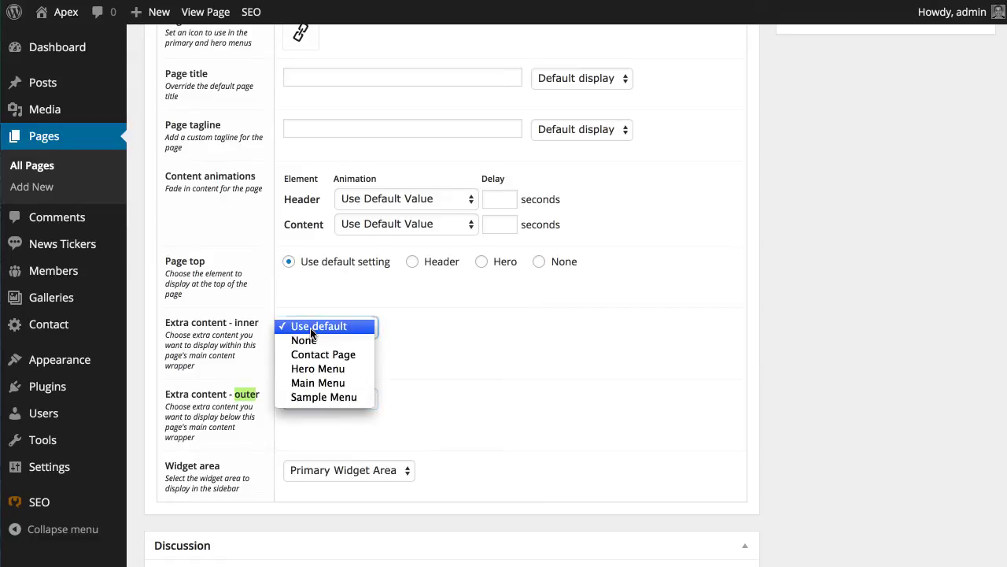
pyautogui.click(308, 396)
pyautogui.scroll(10, 708, 336)
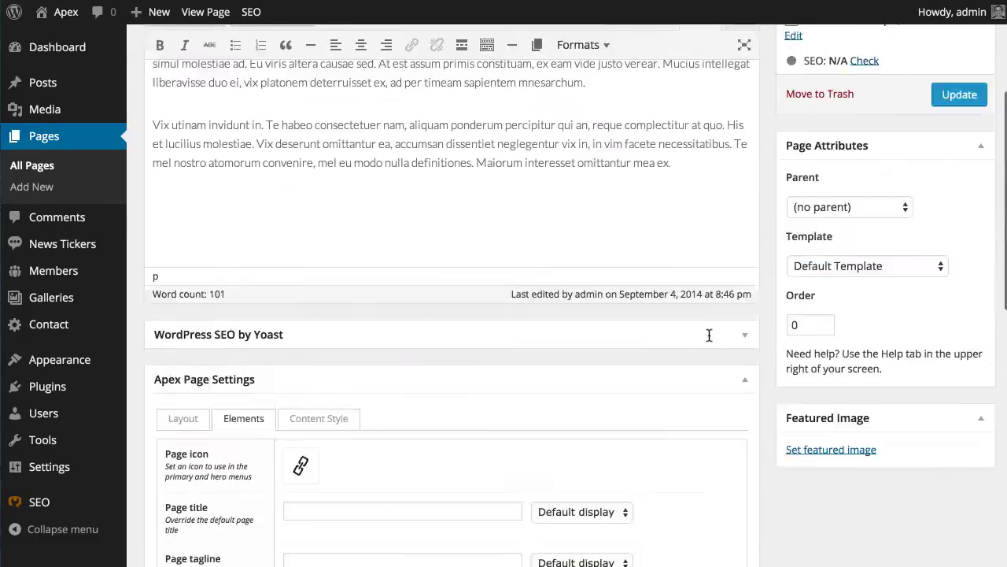
pyautogui.click(952, 337)
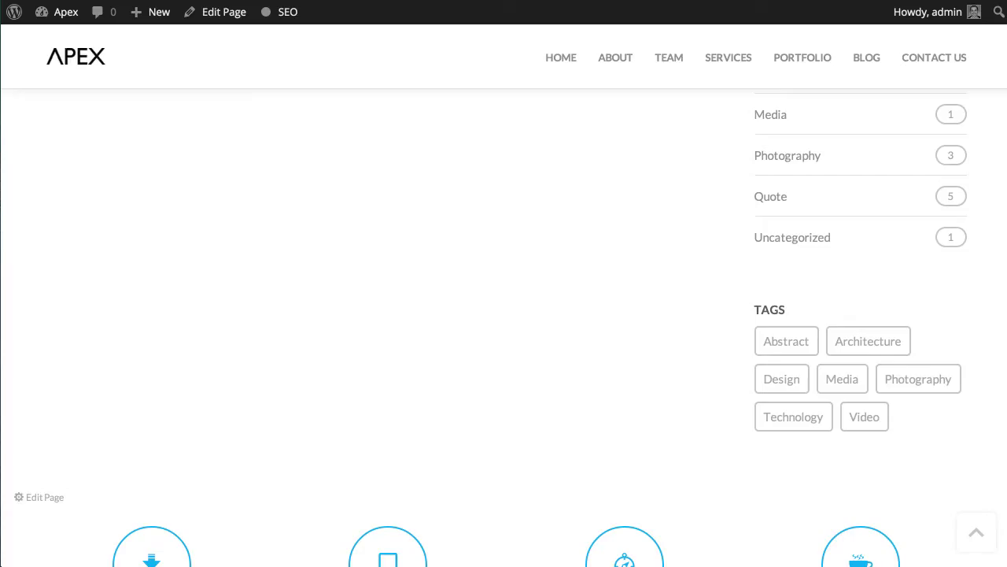
# Reload the live Sample Page and examine how the inner extra content sits beside the sidebar down to the footer.
pyautogui.hotkey('ctrl', 'r')
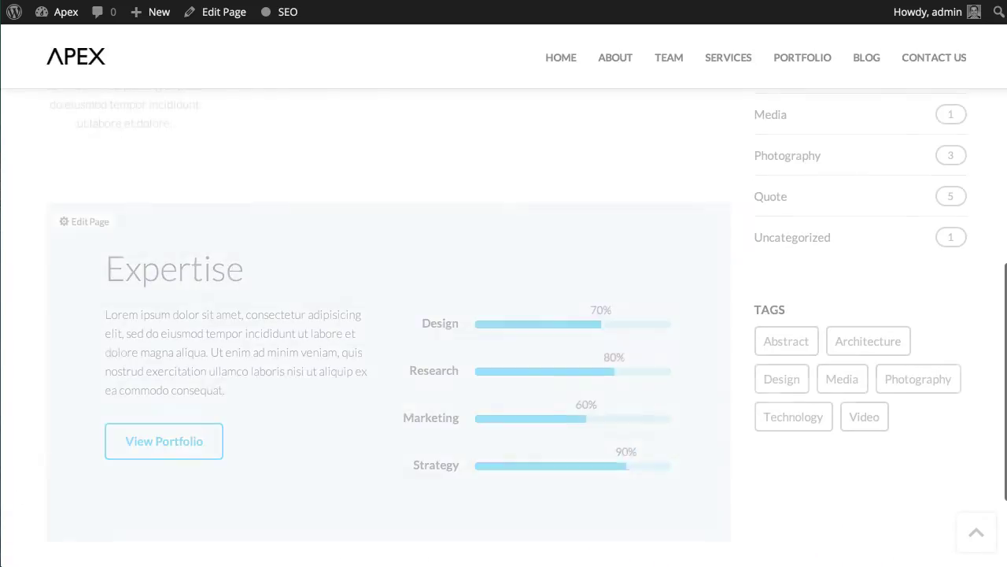
pyautogui.scroll(10, 634, 264)
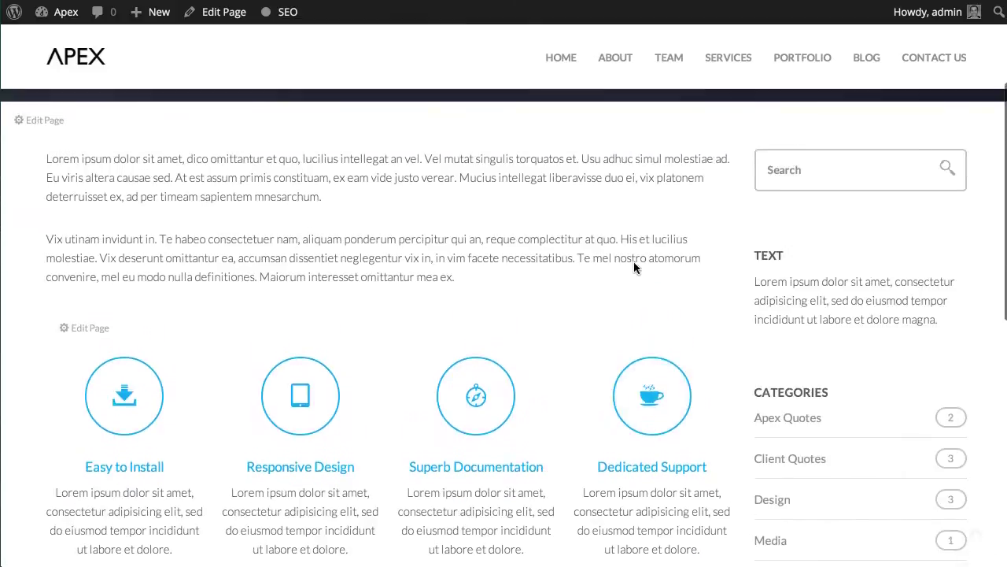
pyautogui.scroll(-6, 634, 264)
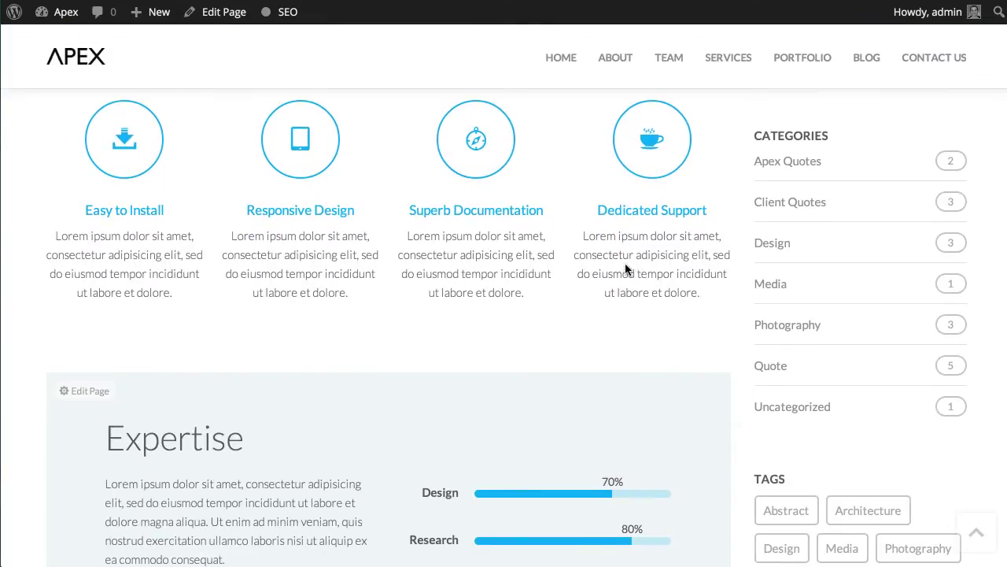
pyautogui.scroll(4, 621, 271)
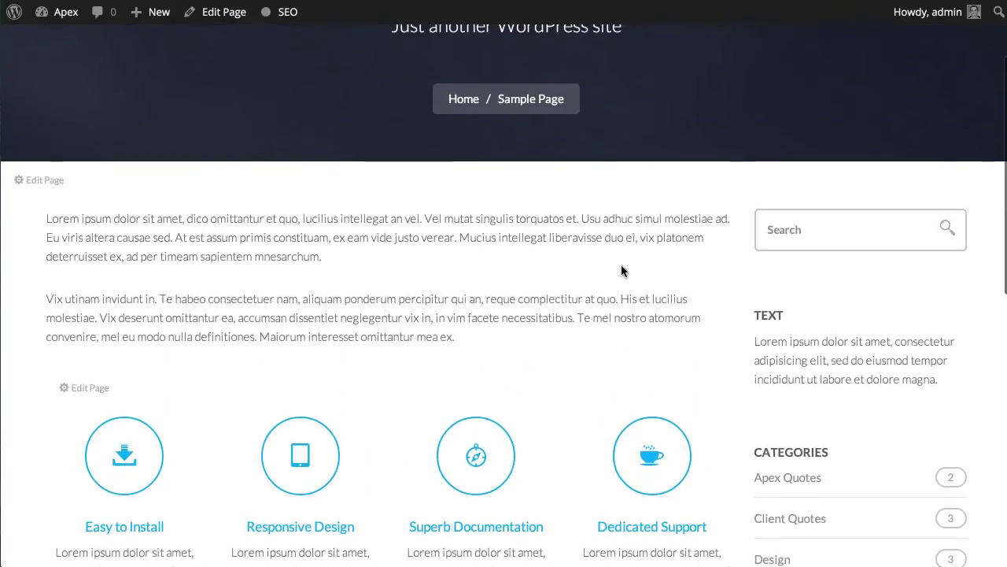
pyautogui.scroll(-5, 622, 272)
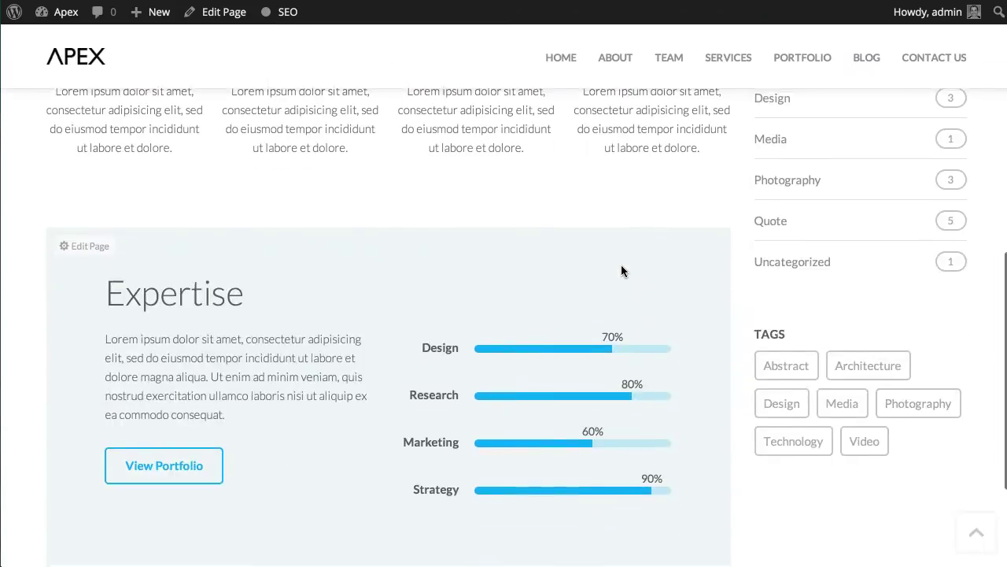
pyautogui.scroll(4, 642, 243)
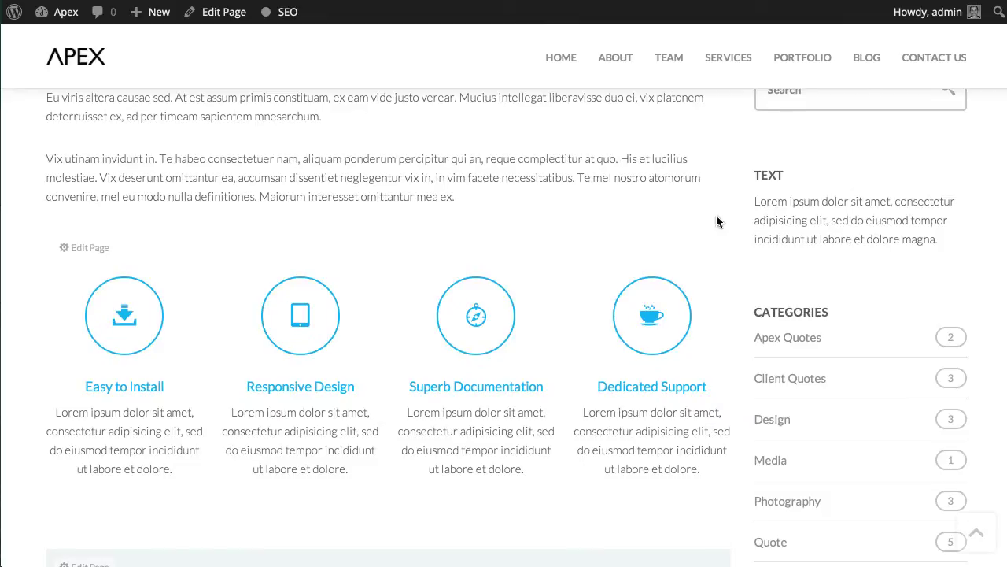
pyautogui.scroll(3, 823, 208)
pyautogui.scroll(-5, 823, 209)
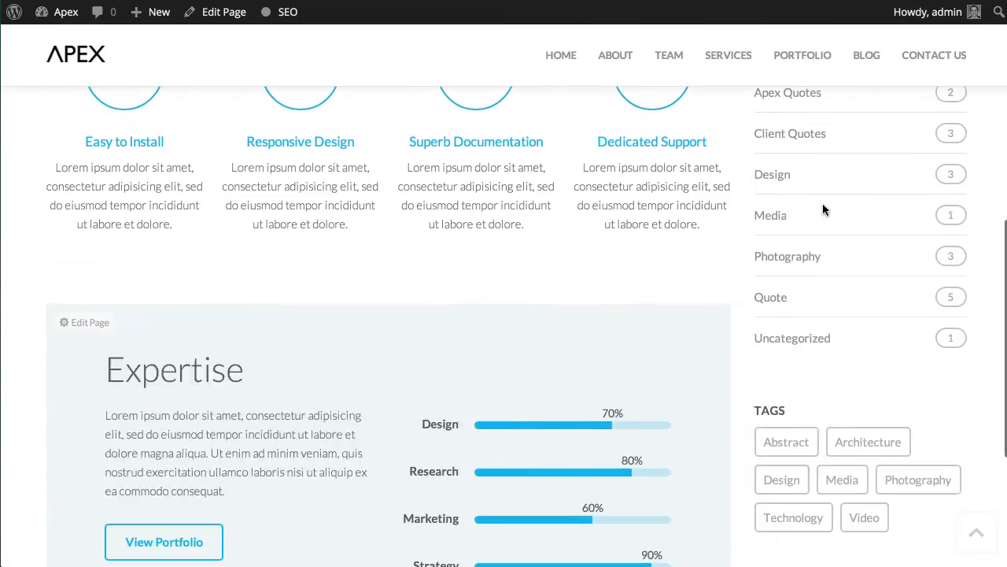
pyautogui.scroll(3, 823, 209)
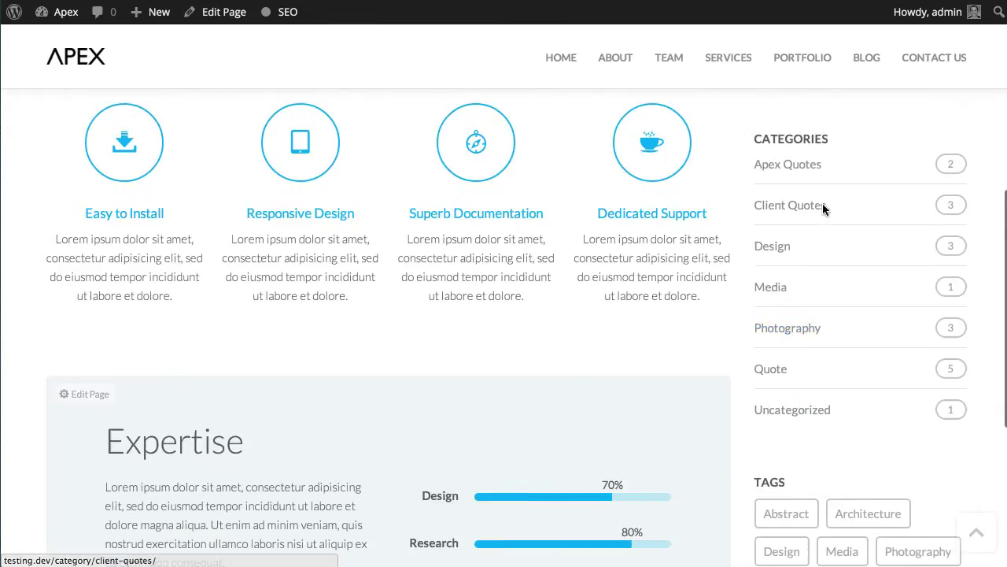
pyautogui.scroll(-4, 823, 210)
pyautogui.scroll(-1, 823, 208)
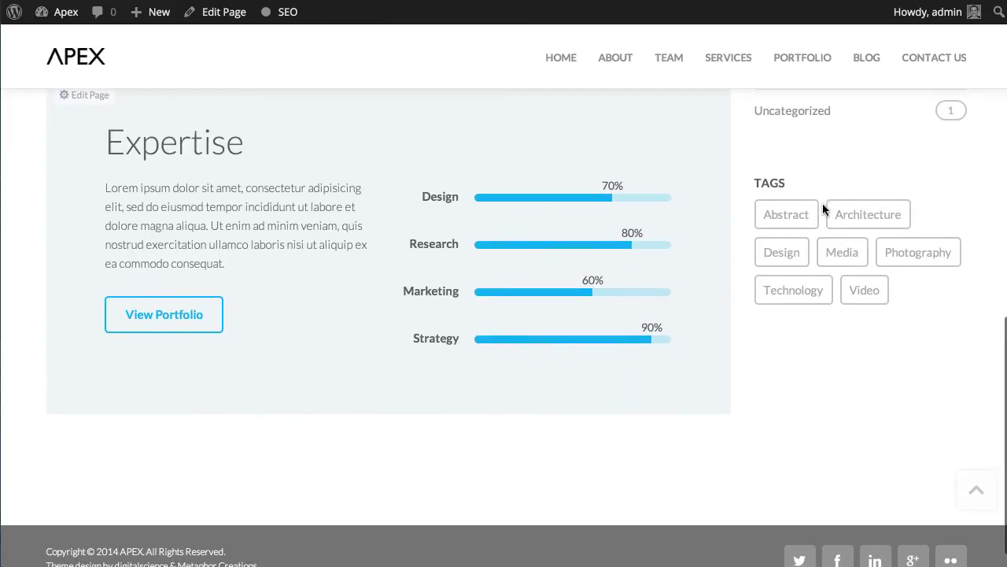
pyautogui.scroll(6, 773, 282)
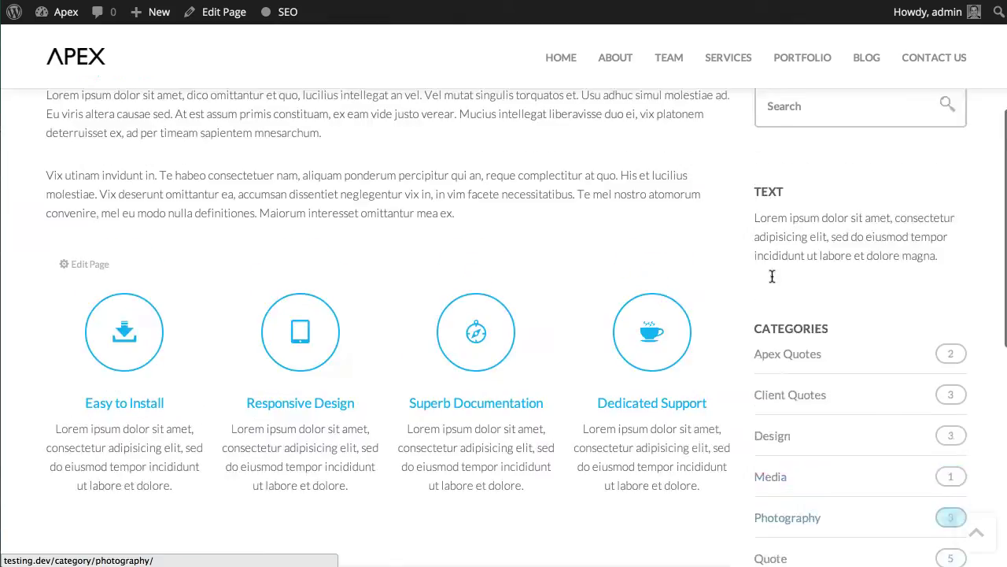
pyautogui.scroll(-7, 771, 281)
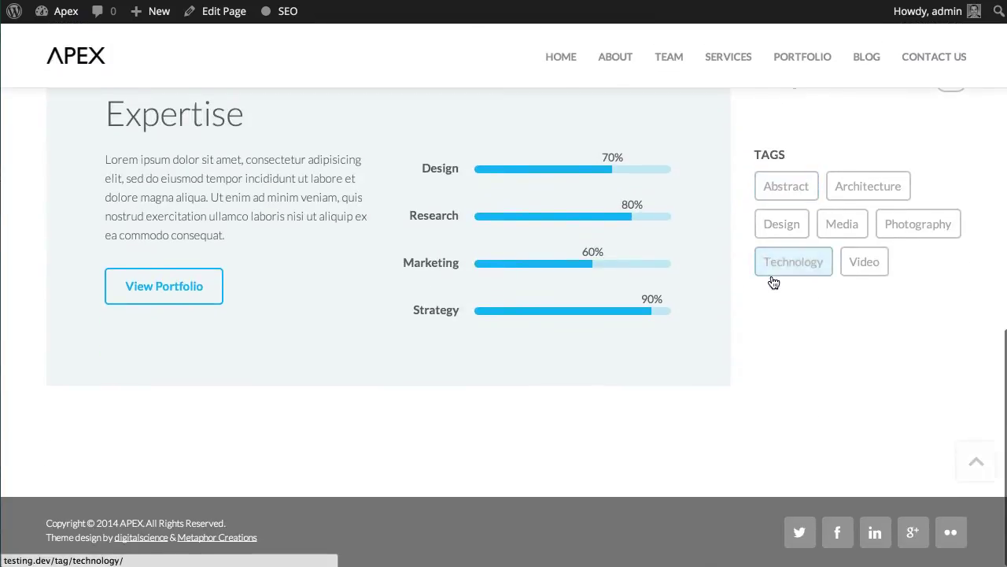
pyautogui.scroll(2, 772, 281)
pyautogui.scroll(6, 771, 281)
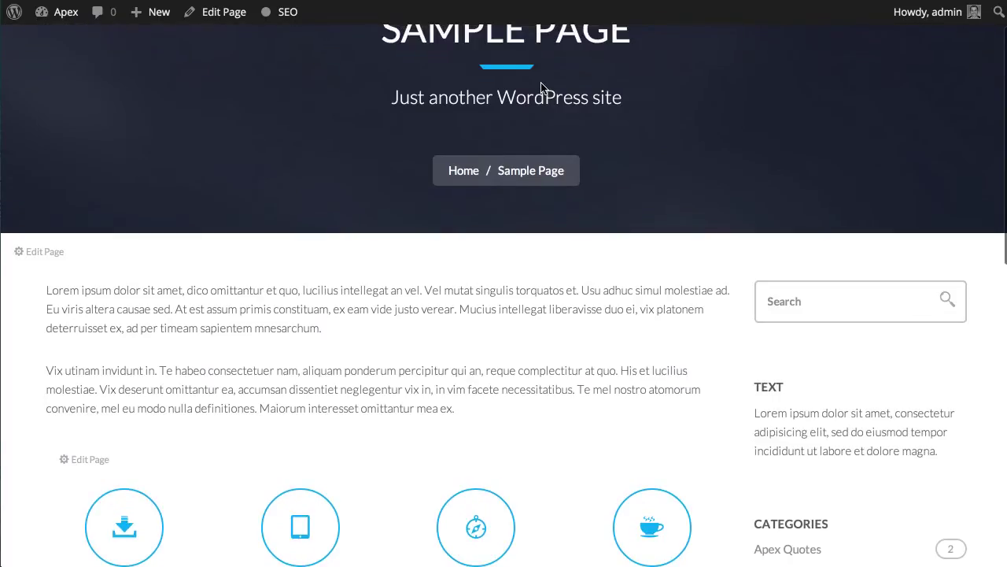
# Compare the page's inner extra content sections with the links in the site's header navigation.
pyautogui.scroll(-3, 541, 86)
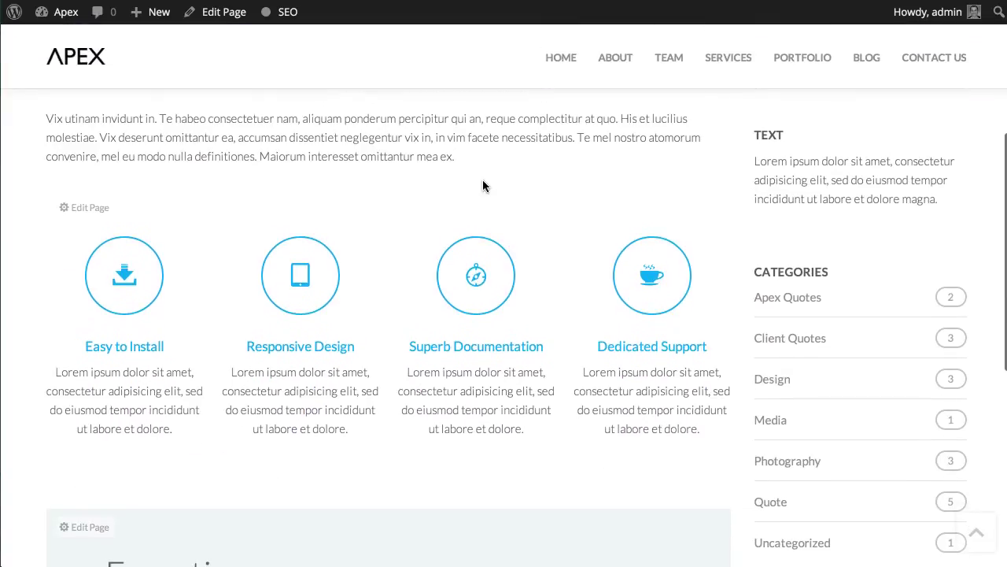
pyautogui.scroll(-2, 483, 185)
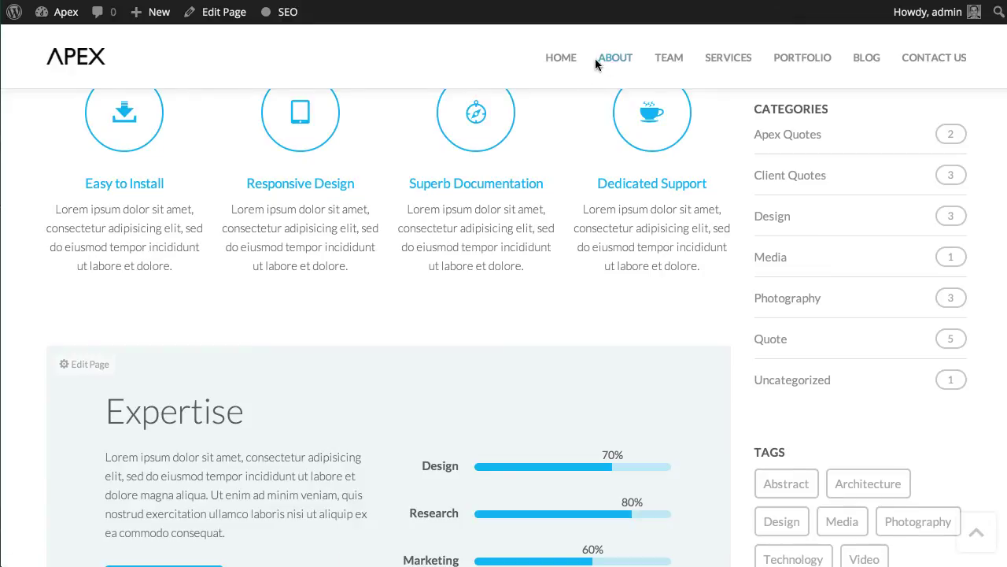
pyautogui.scroll(5, 577, 215)
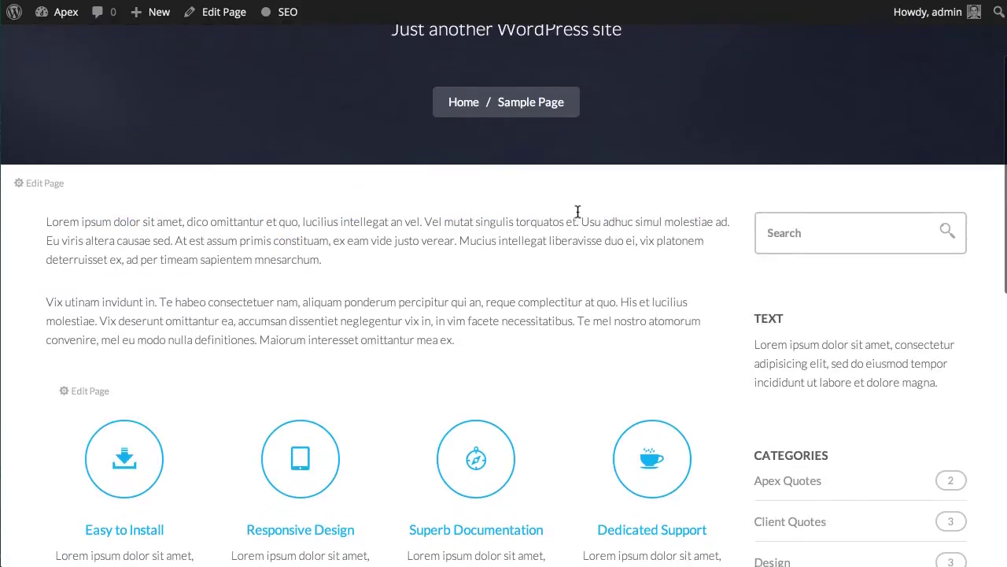
pyautogui.scroll(-7, 577, 216)
pyautogui.scroll(4, 577, 211)
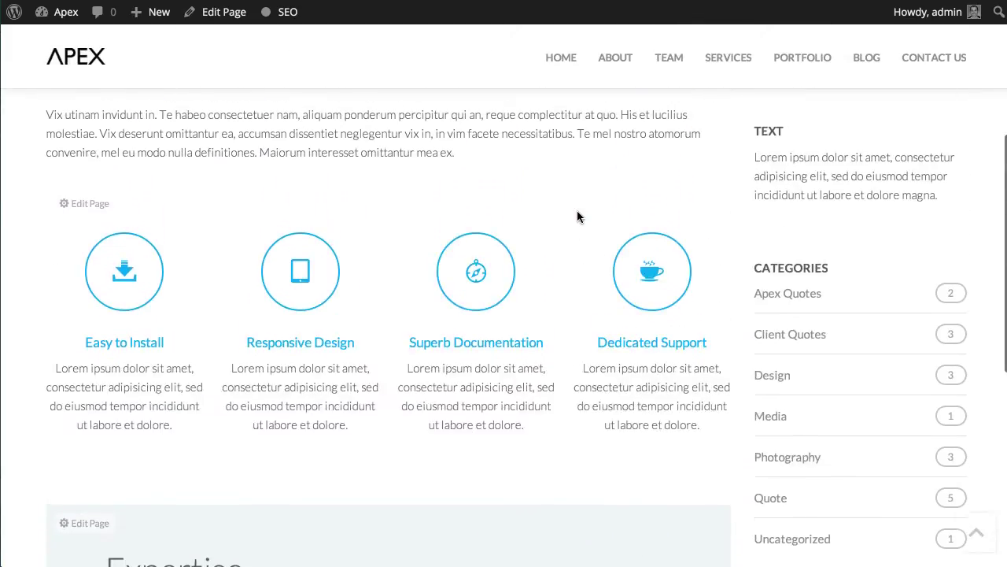
pyautogui.scroll(-4, 577, 211)
pyautogui.scroll(8, 576, 217)
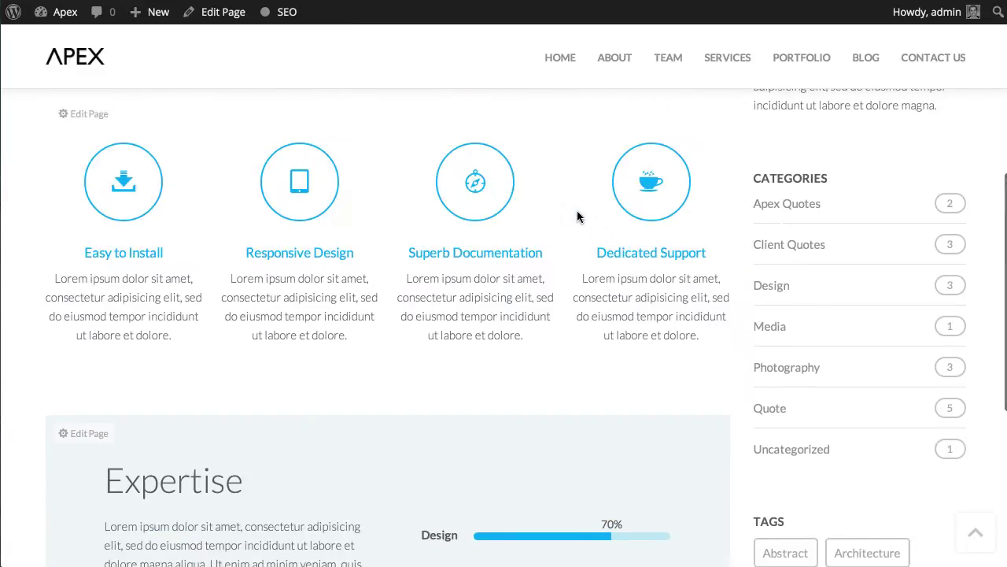
pyautogui.scroll(-8, 576, 220)
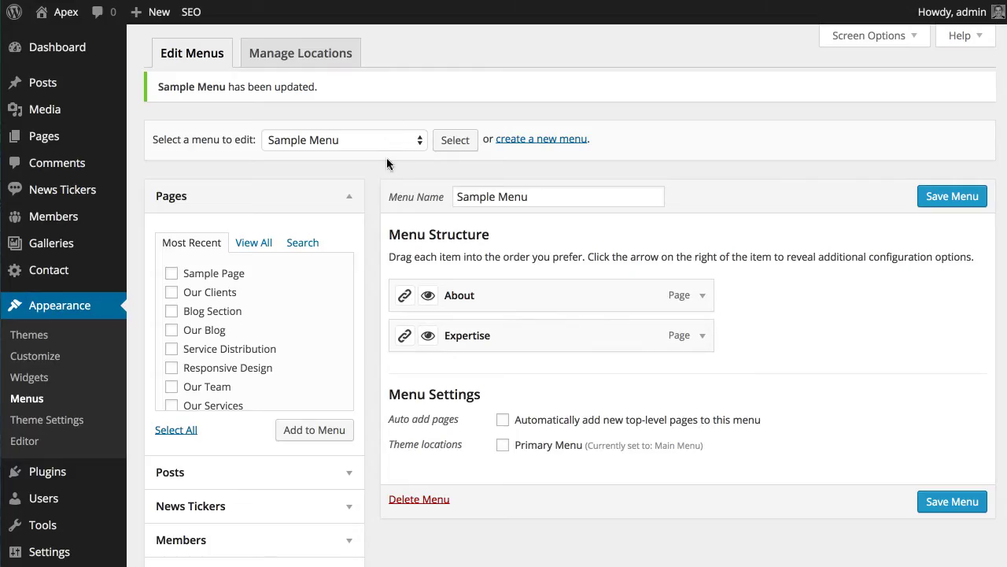
# Assign Sample Menu to the Primary Menu theme location and save the menu.
pyautogui.scroll(-1, 401, 209)
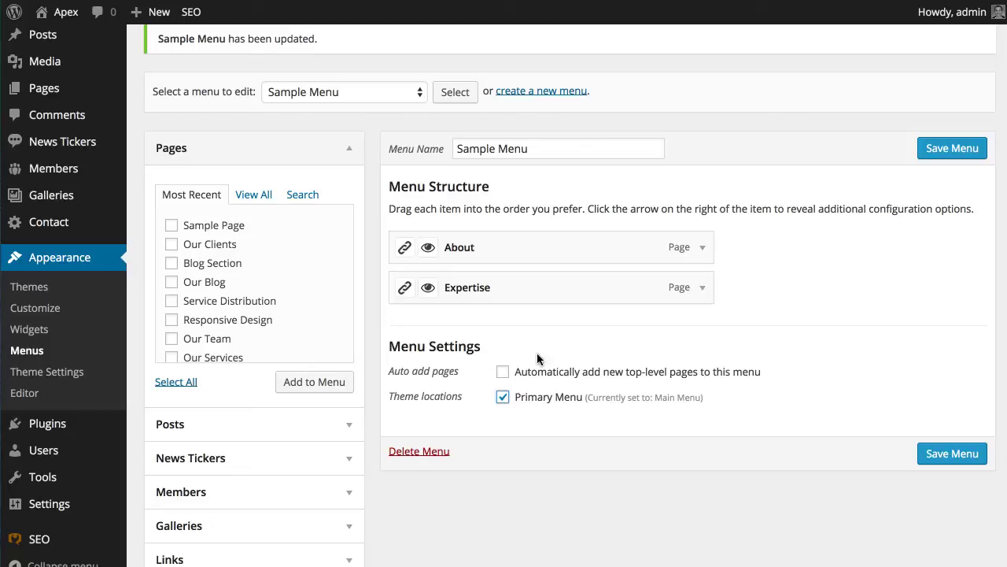
pyautogui.click(945, 147)
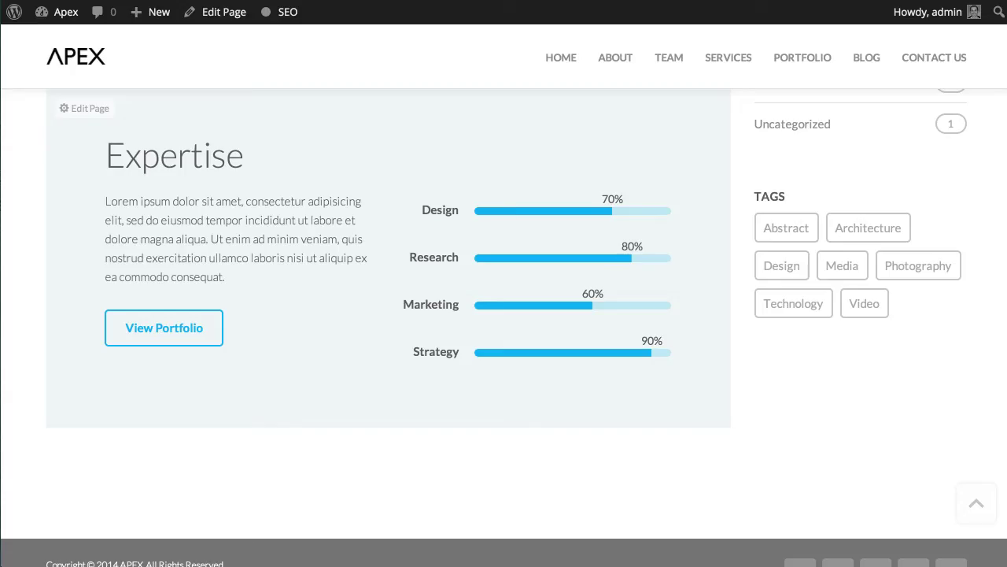
# Reload the live Sample Page and test the About link in its header navigation.
pyautogui.press('super+r')
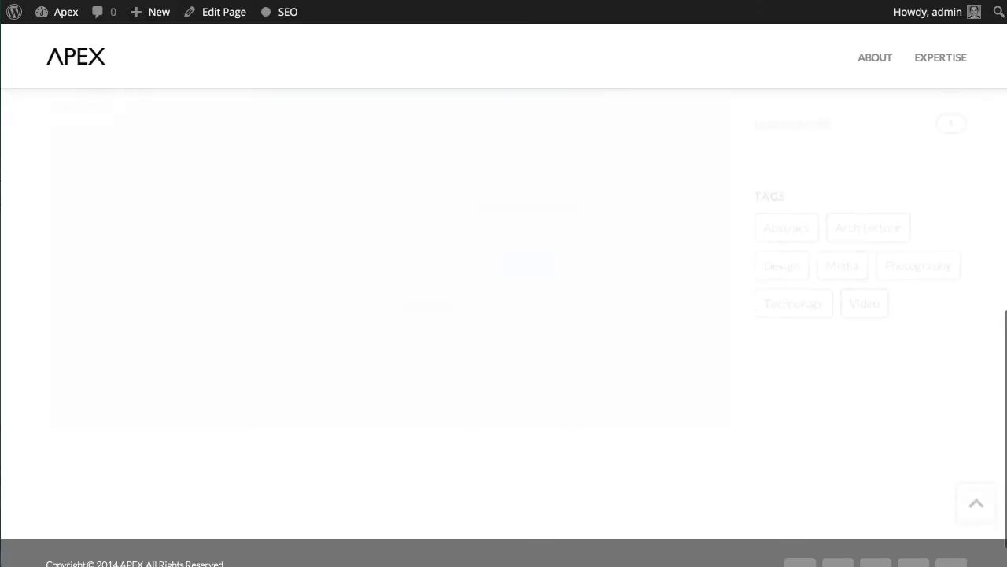
pyautogui.scroll(-2, 611, 140)
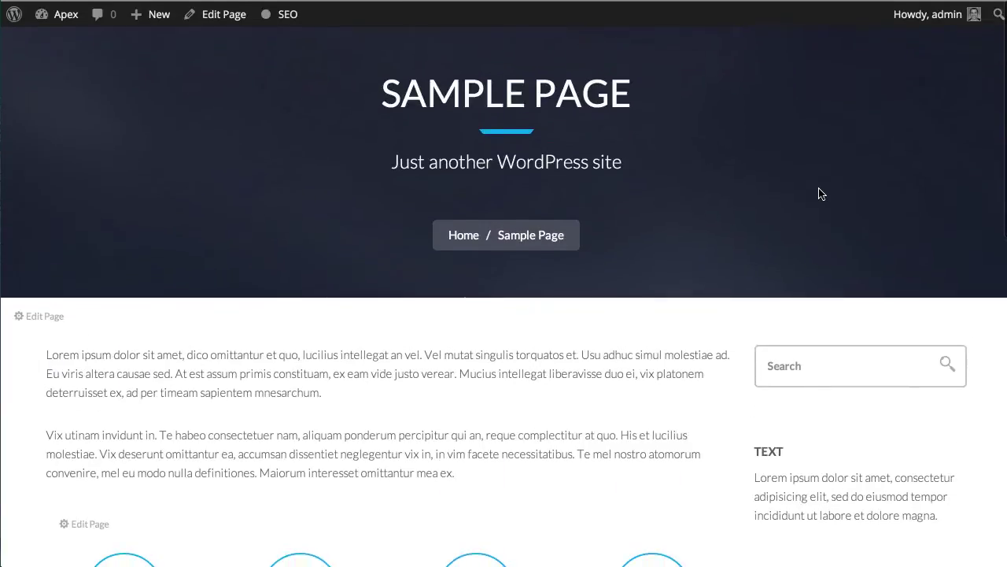
pyautogui.scroll(-8, 820, 192)
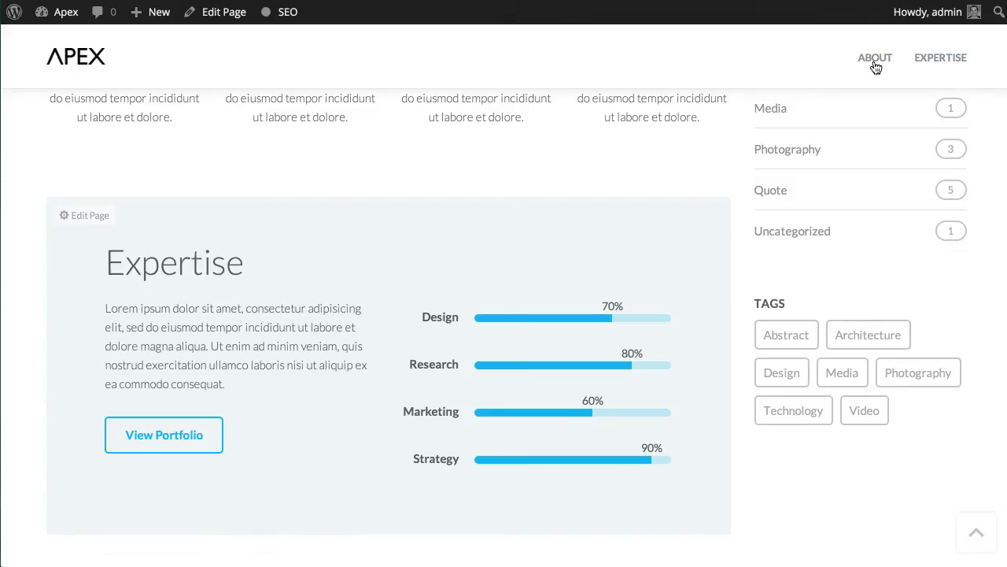
pyautogui.click(875, 62)
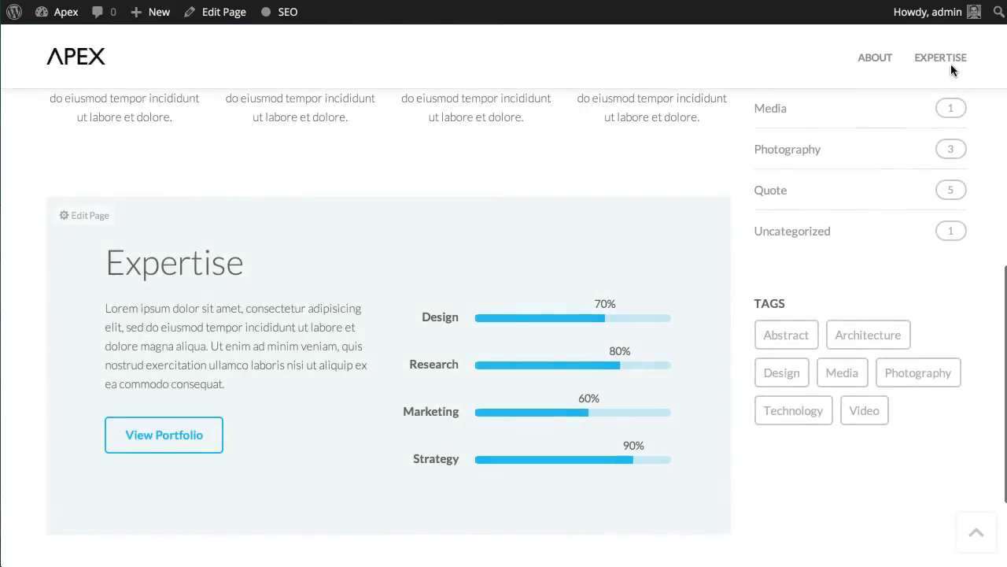
# Test the Expertise link in the live Sample Page's header navigation.
pyautogui.click(947, 63)
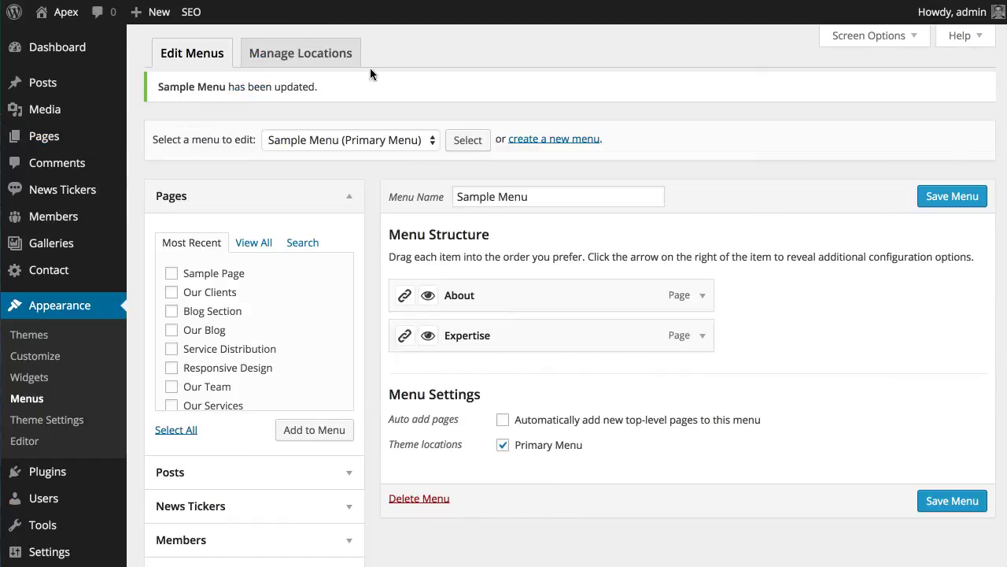
# Expand the About item in Sample Menu and make it a hashtag link for post ID 352.
pyautogui.scroll(-3, 374, 206)
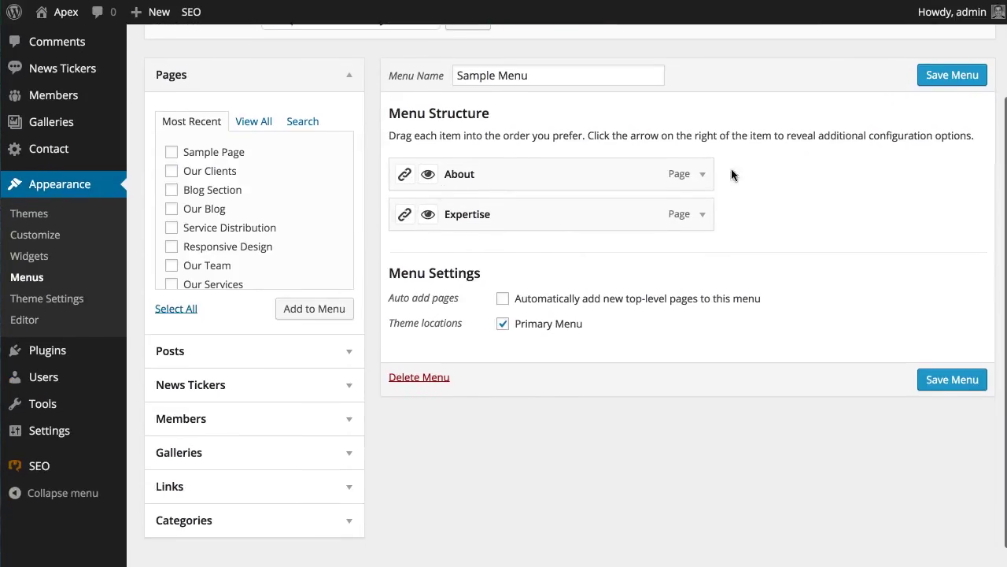
pyautogui.click(704, 174)
pyautogui.click(516, 214)
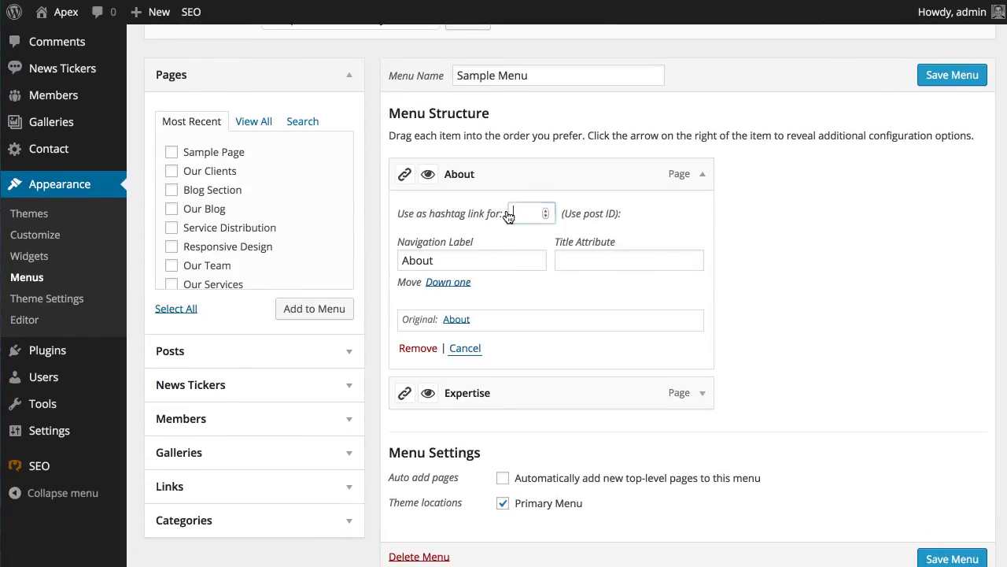
pyautogui.write('352')
# Make the Expertise item a hashtag link for post ID 352 as well and save Sample Menu.
pyautogui.click(704, 392)
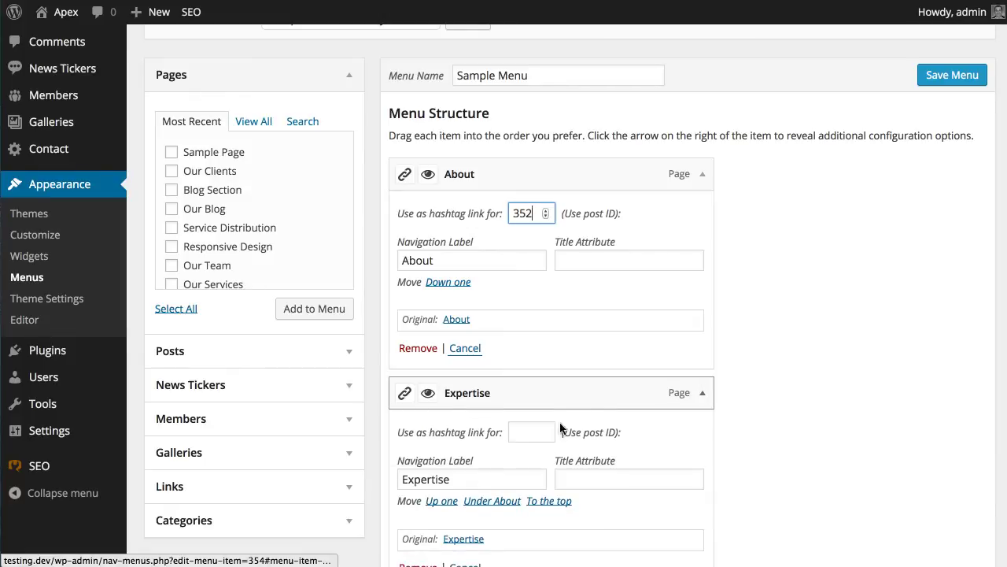
pyautogui.click(516, 432)
pyautogui.write('352')
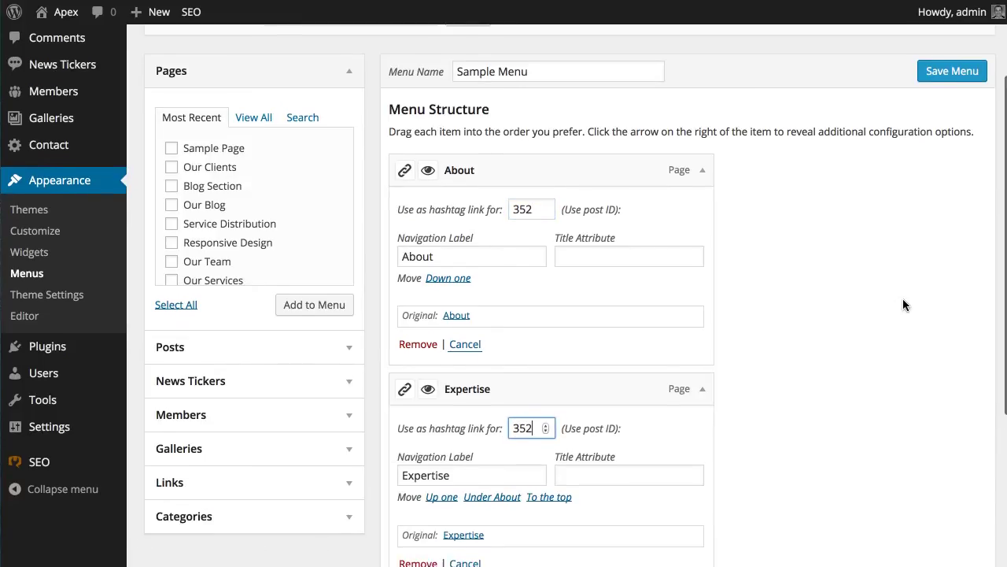
pyautogui.scroll(-5, 893, 259)
pyautogui.scroll(4, 879, 206)
pyautogui.scroll(2, 932, 129)
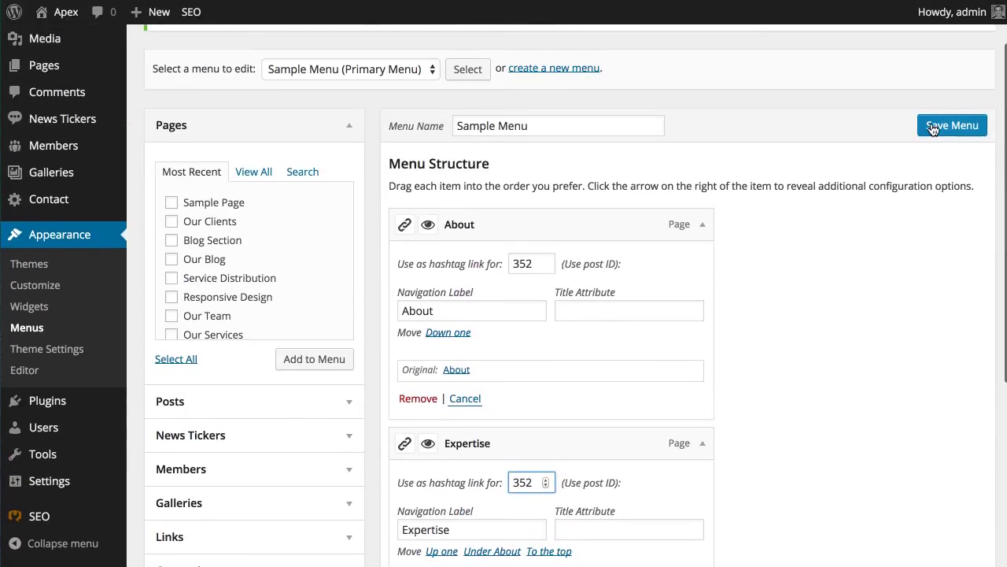
pyautogui.click(931, 126)
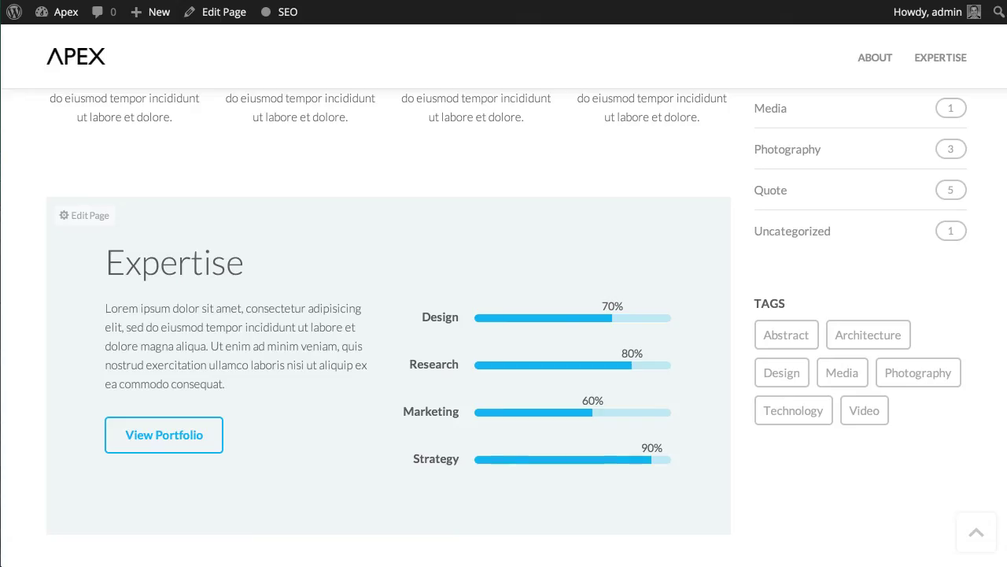
# Reload the live Sample Page and test its Expertise and About header links by switching between both sections repeatedly.
pyautogui.press('super+r')
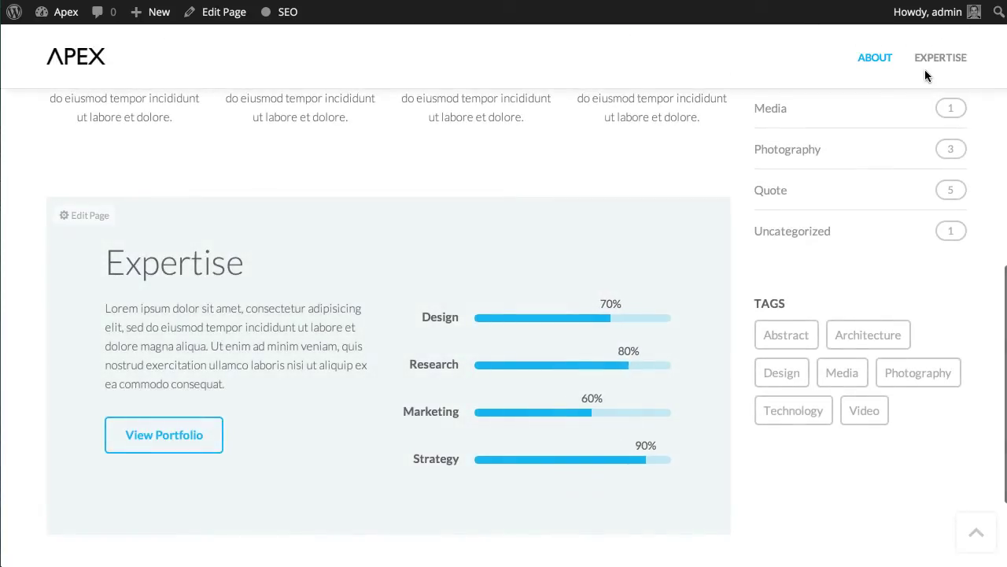
pyautogui.click(938, 58)
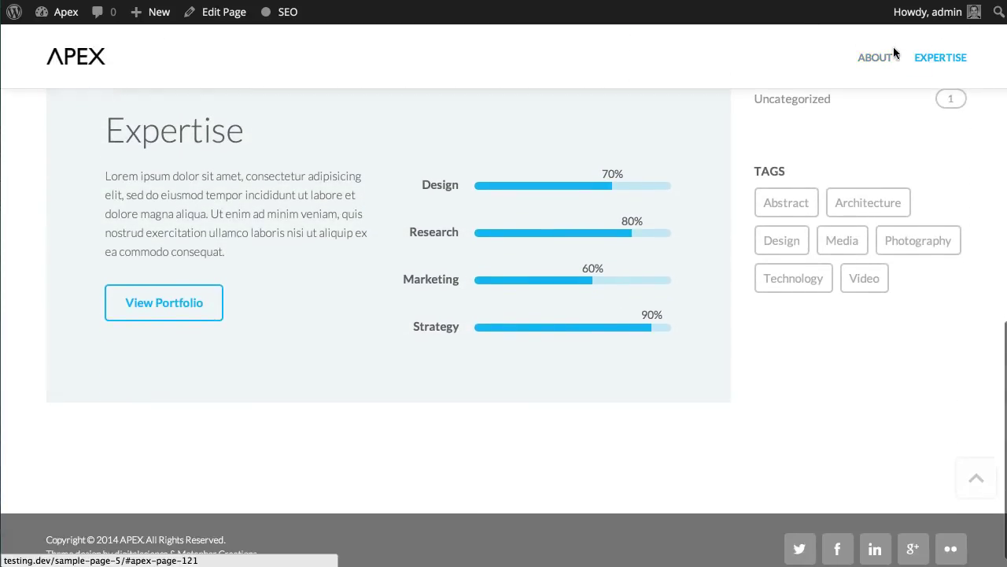
pyautogui.click(876, 60)
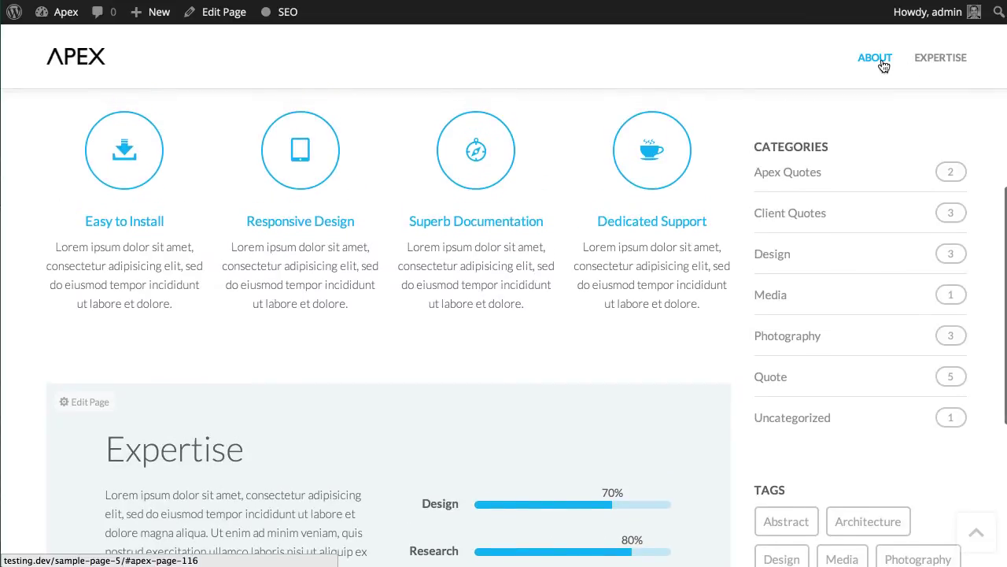
pyautogui.click(937, 63)
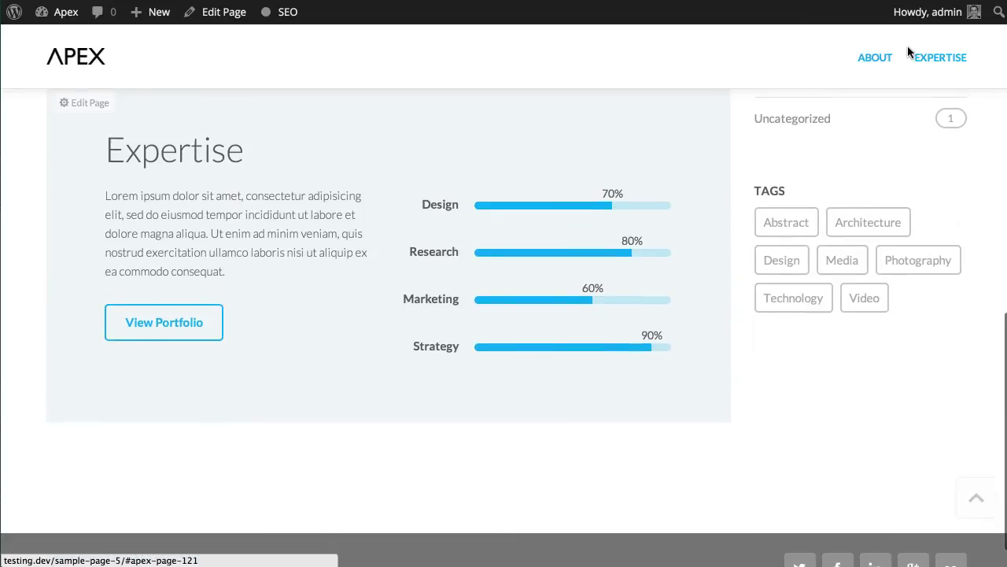
pyautogui.click(877, 63)
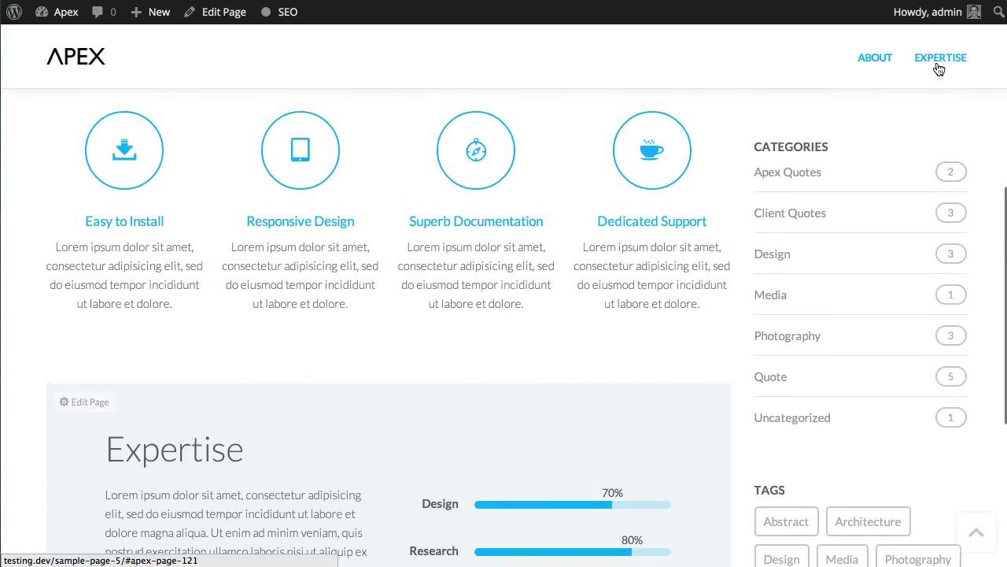
pyautogui.click(937, 65)
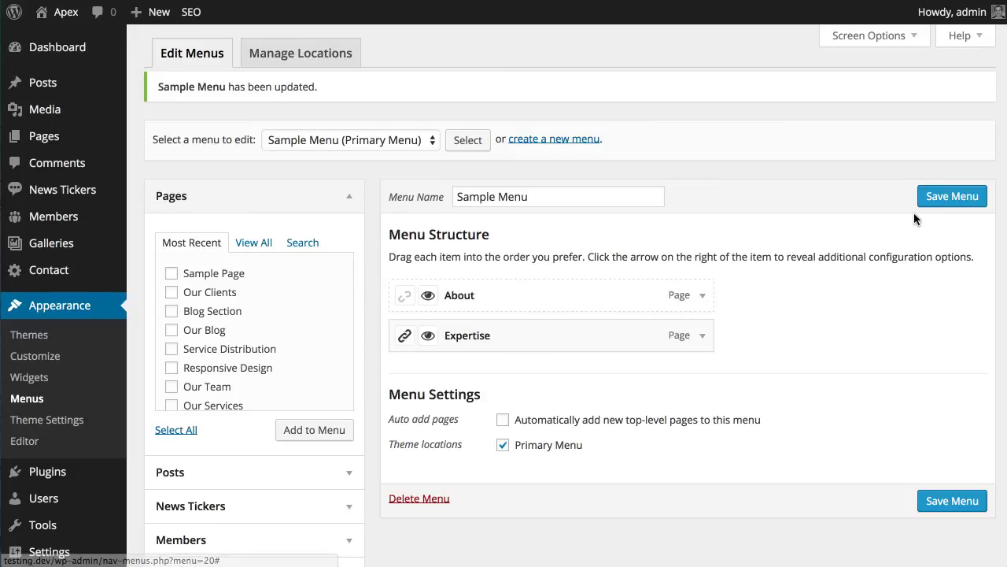
# Save Sample Menu with the About item's navigation link disabled, and inspect the header and content sections on the reloaded live page.
pyautogui.click(943, 201)
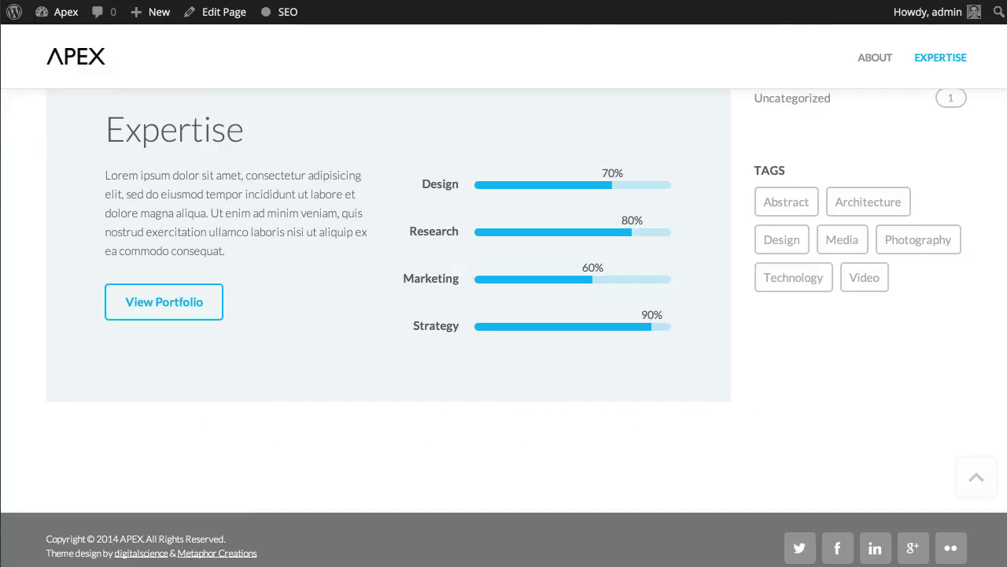
pyautogui.press('super+r')
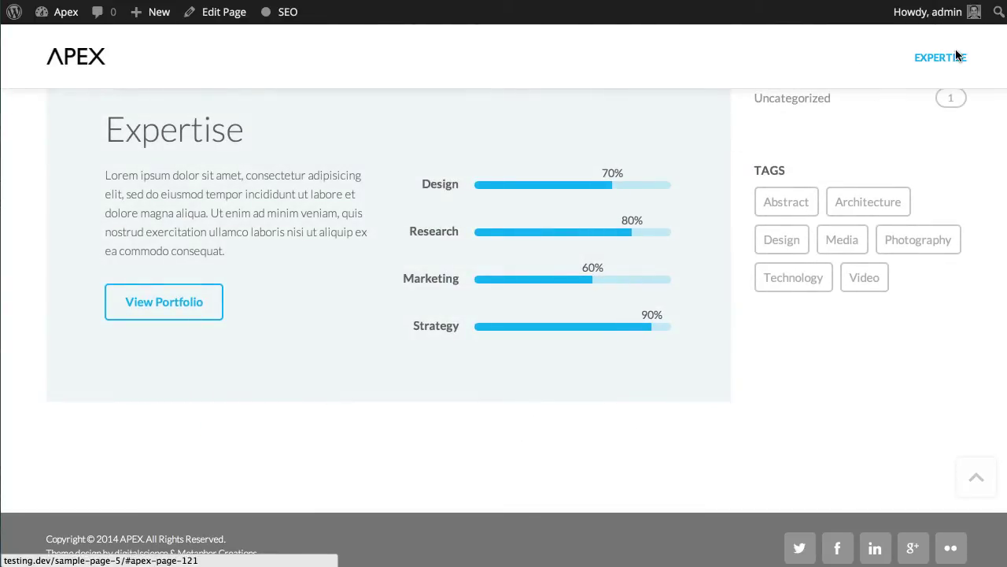
pyautogui.scroll(15, 771, 154)
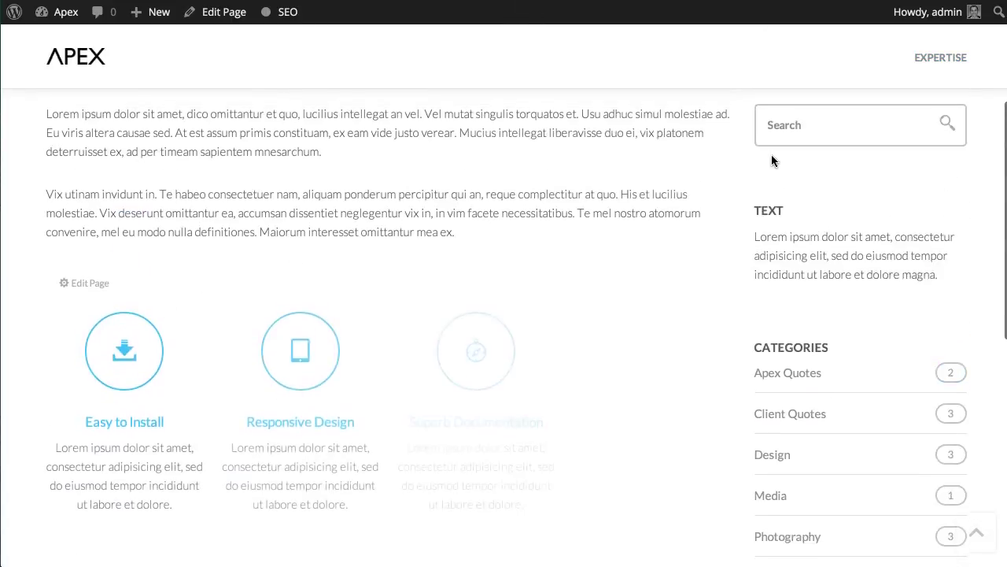
pyautogui.scroll(-5, 774, 161)
pyautogui.scroll(-4, 501, 295)
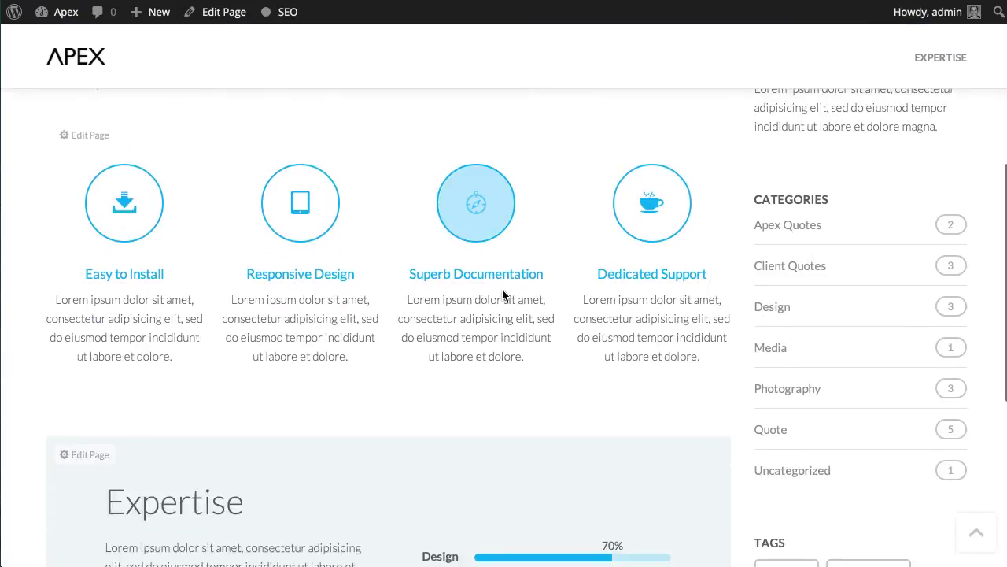
pyautogui.scroll(4, 387, 178)
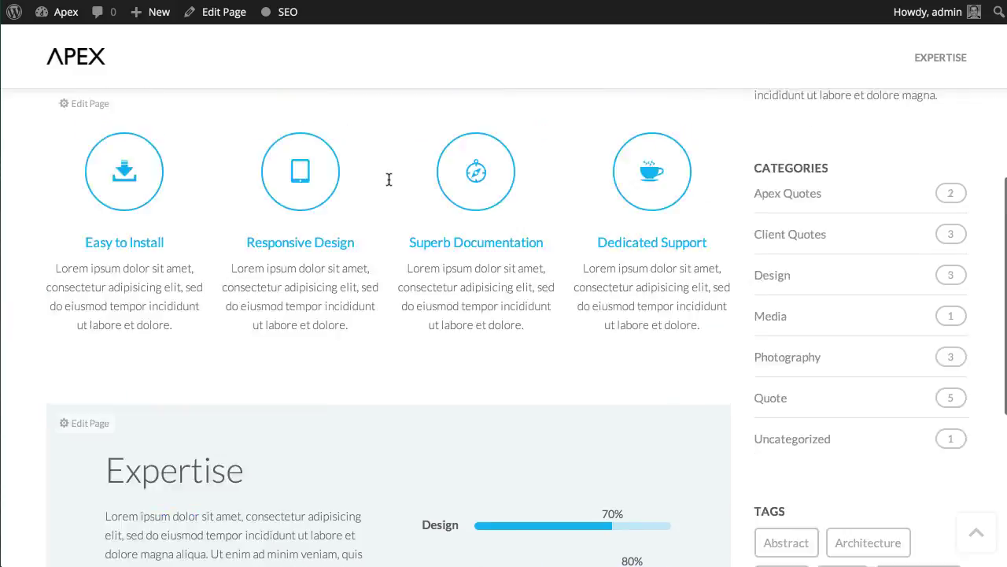
pyautogui.scroll(-5, 388, 178)
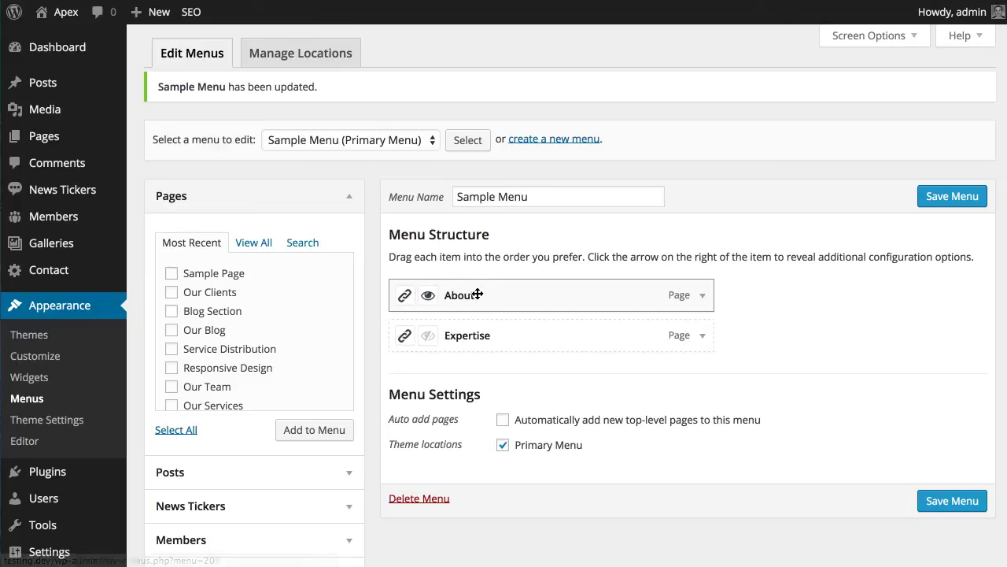
# Save Sample Menu with the About link enabled and the Expertise item's page content hidden, and reload the live Sample Page.
pyautogui.click(933, 199)
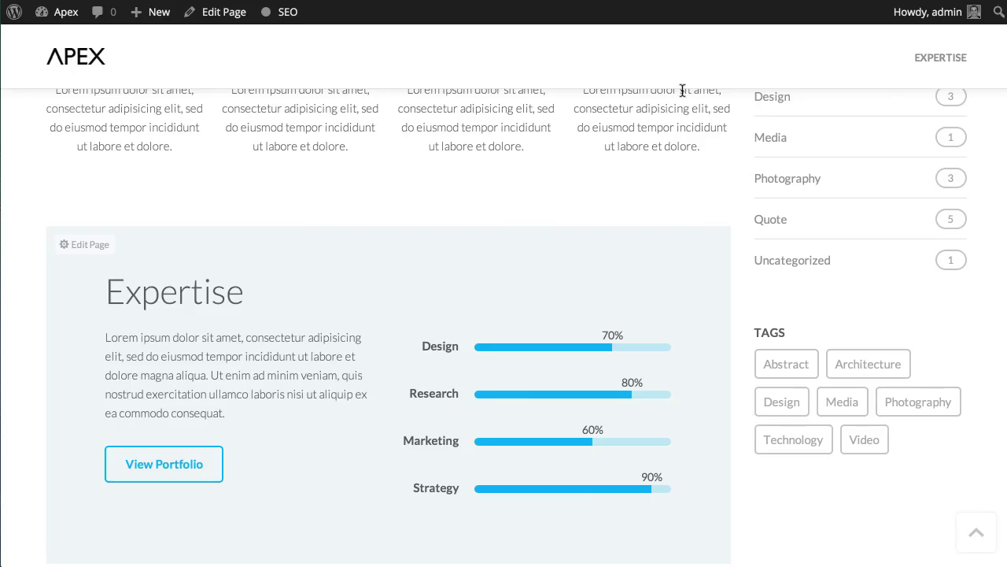
pyautogui.press('super+r')
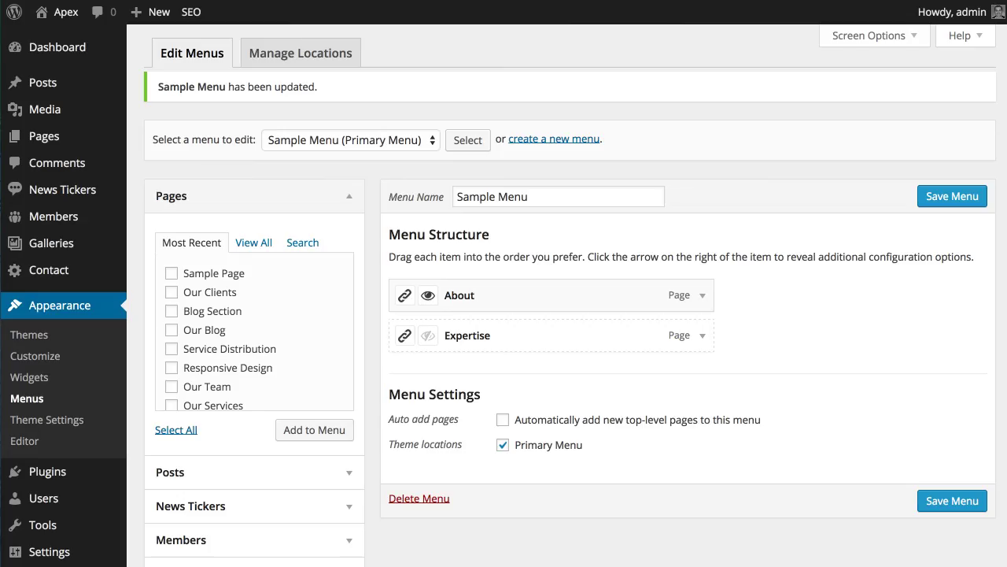
# Load Main Menu for editing in place of Sample Menu.
pyautogui.click(342, 140)
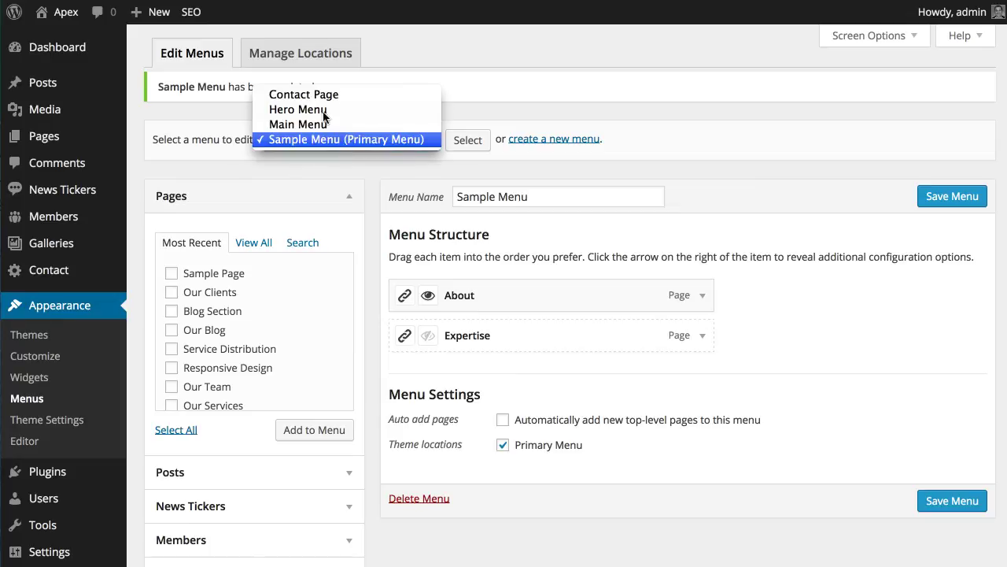
pyautogui.click(299, 124)
pyautogui.click(466, 143)
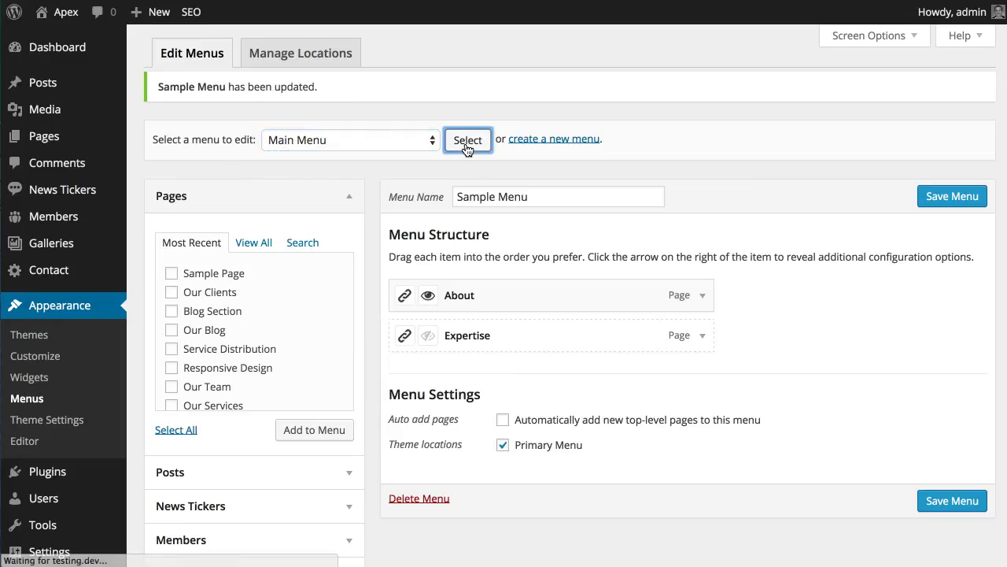
# Examine the Main Menu structure for which items are enabled as navigation links and which as visible page content.
pyautogui.scroll(-5, 926, 329)
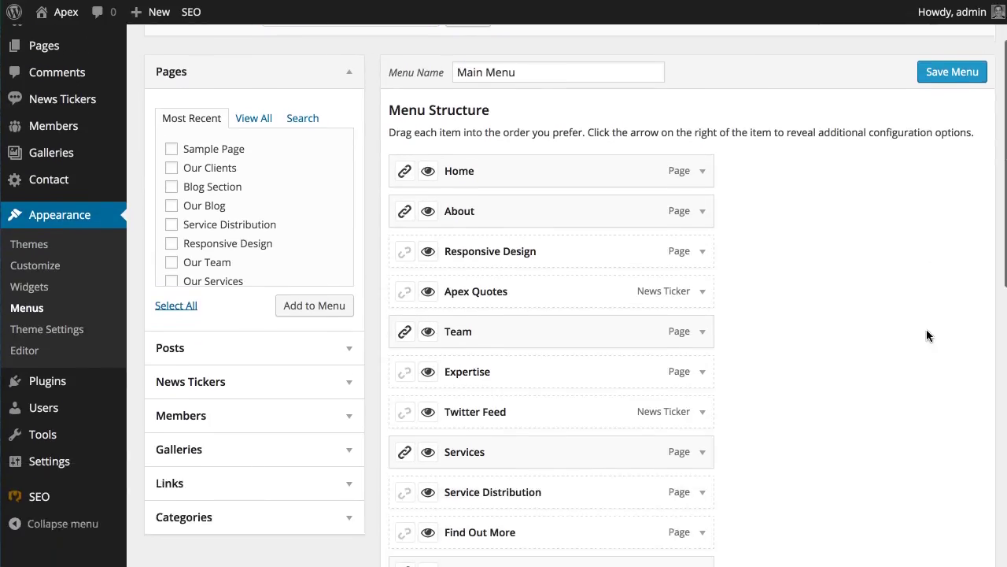
pyautogui.scroll(2, 926, 329)
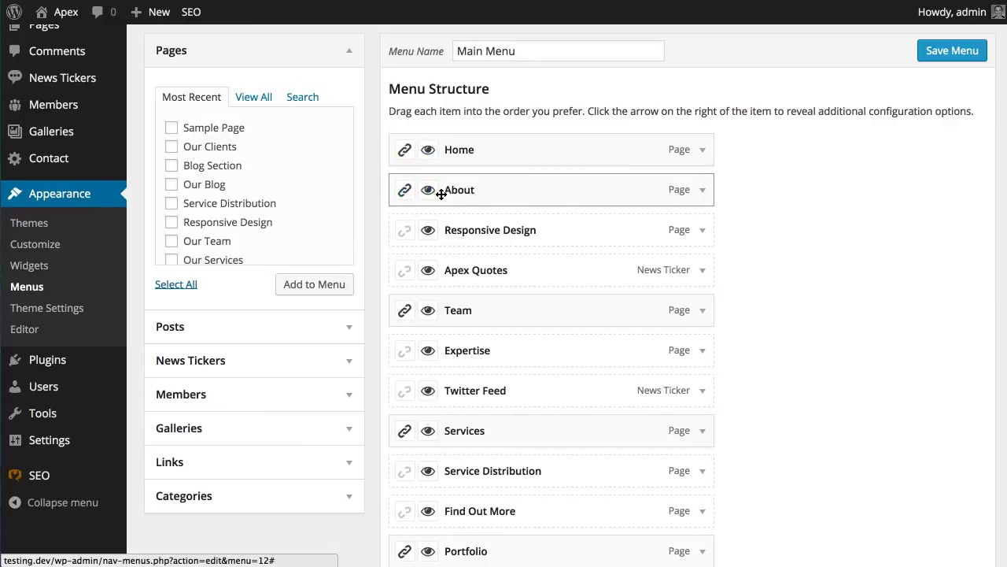
pyautogui.scroll(-3, 501, 234)
pyautogui.scroll(4, 501, 234)
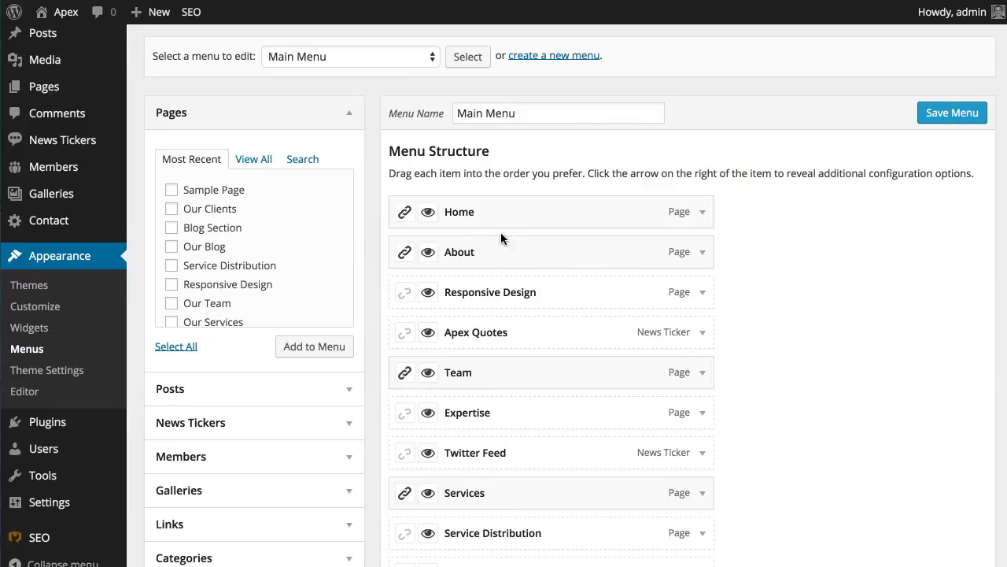
pyautogui.scroll(-1, 551, 234)
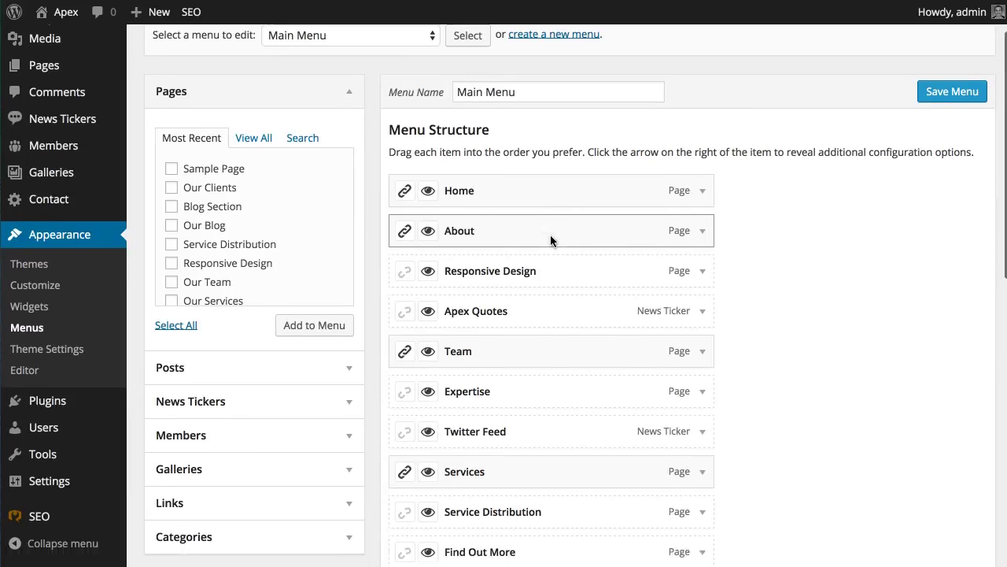
pyautogui.scroll(1, 822, 244)
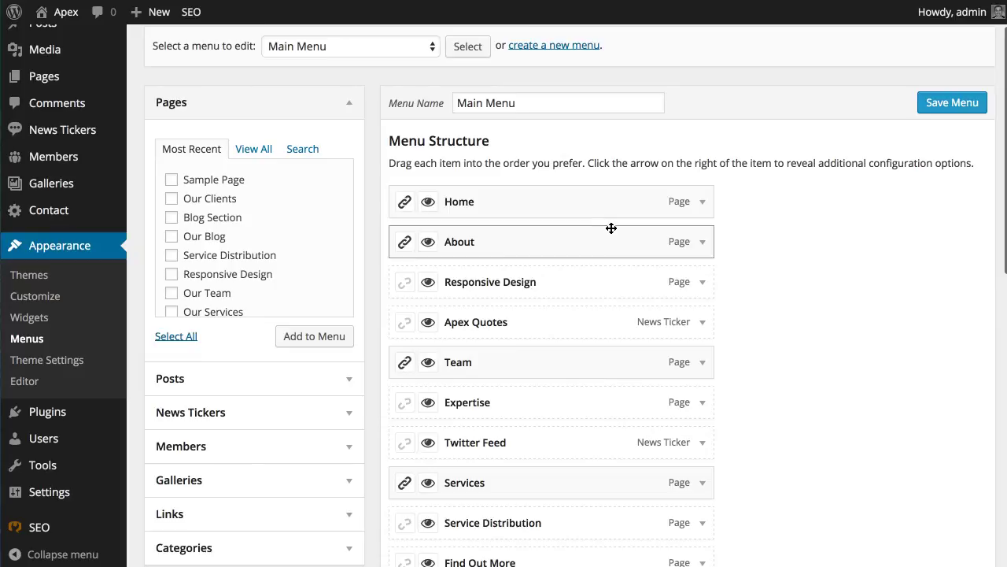
pyautogui.scroll(-8, 628, 203)
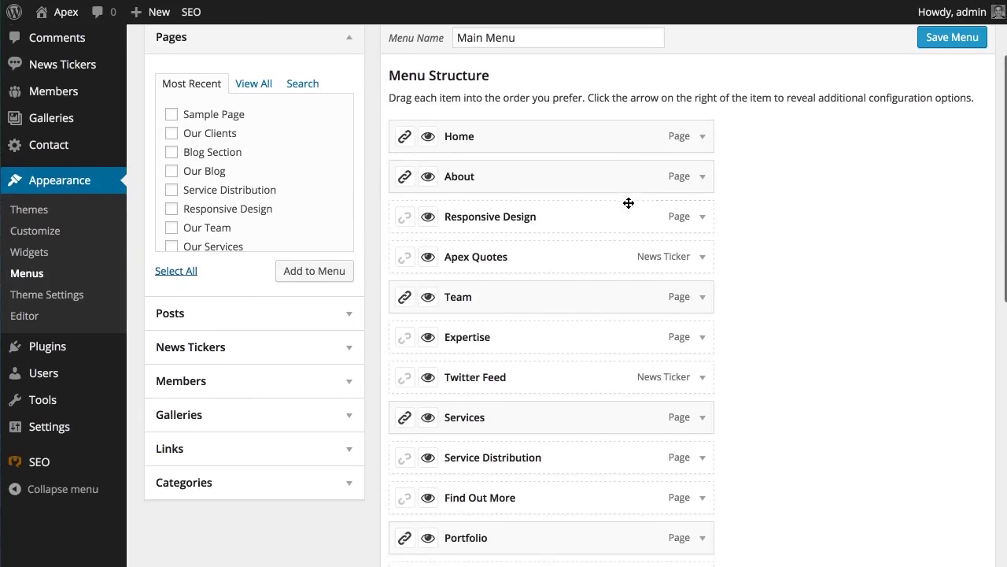
pyautogui.scroll(10, 627, 207)
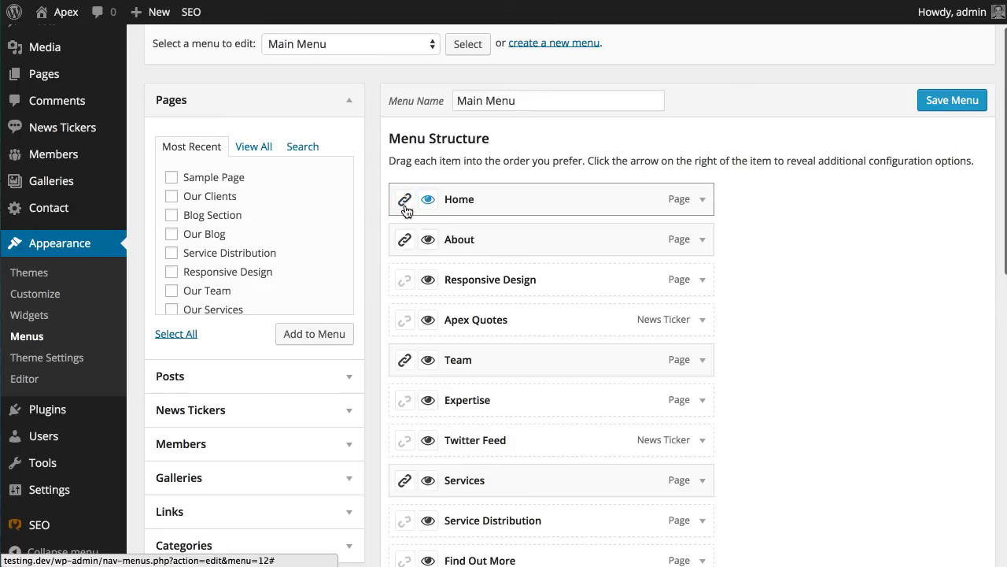
pyautogui.scroll(-2, 587, 291)
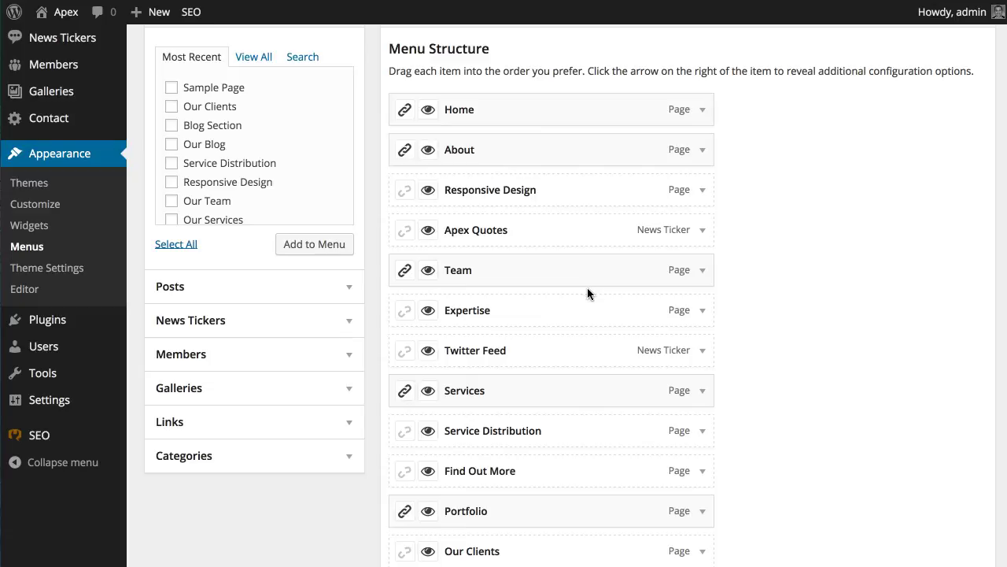
pyautogui.scroll(-4, 763, 300)
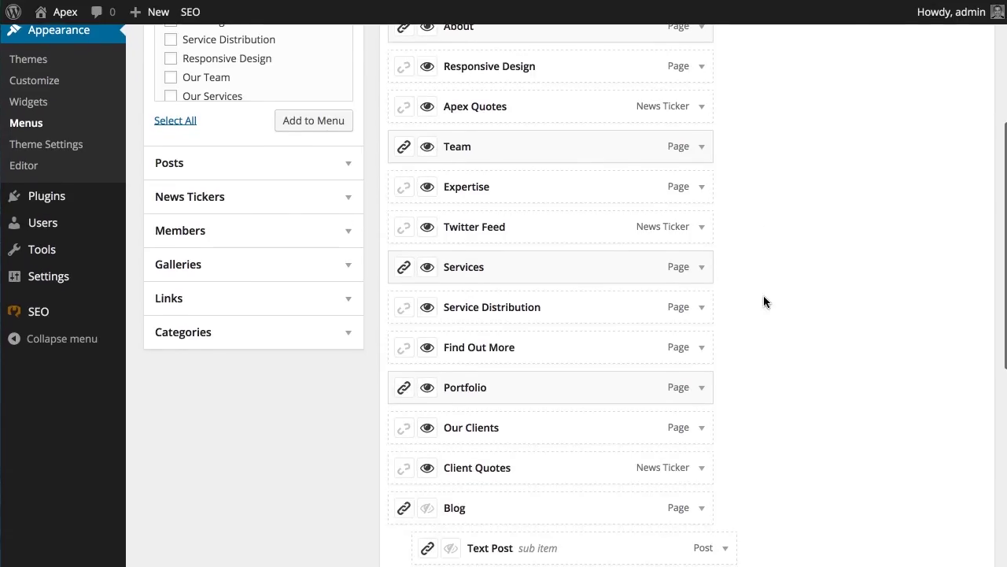